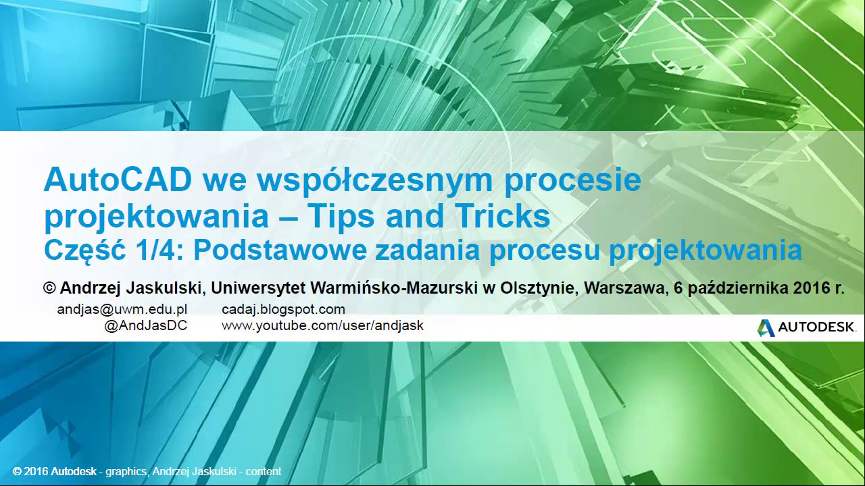
# Advance from the title slide to the 'Przykłady podstawowych zadań' slide
pyautogui.press('Right')
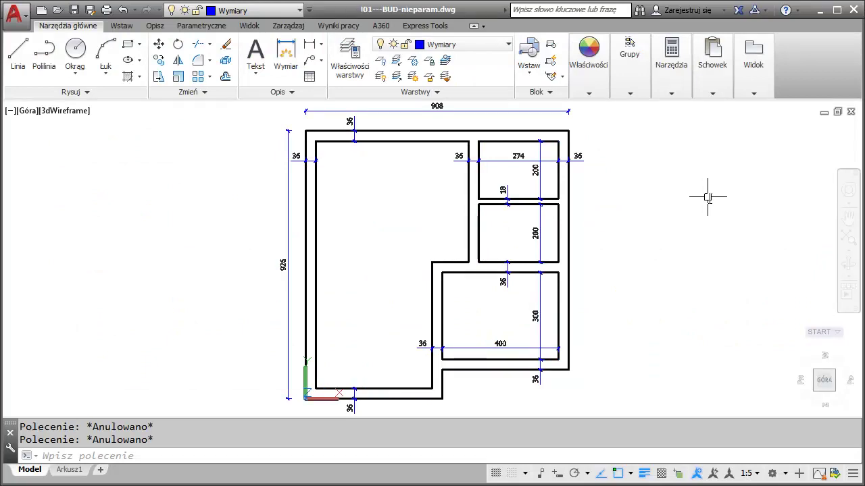
# Set the annotation scale to 1:8 via 1:4, then grab the outer outline's top-right grip
pyautogui.click(757, 474)
pyautogui.click(743, 177)
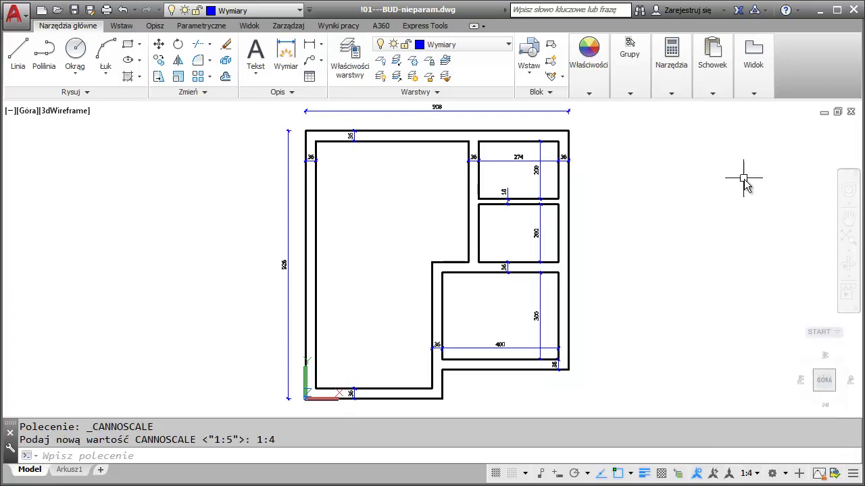
pyautogui.click(751, 474)
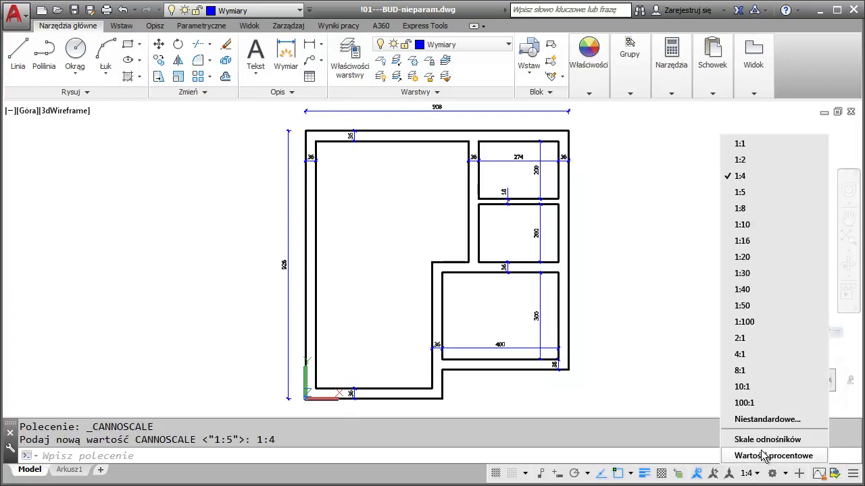
pyautogui.click(739, 210)
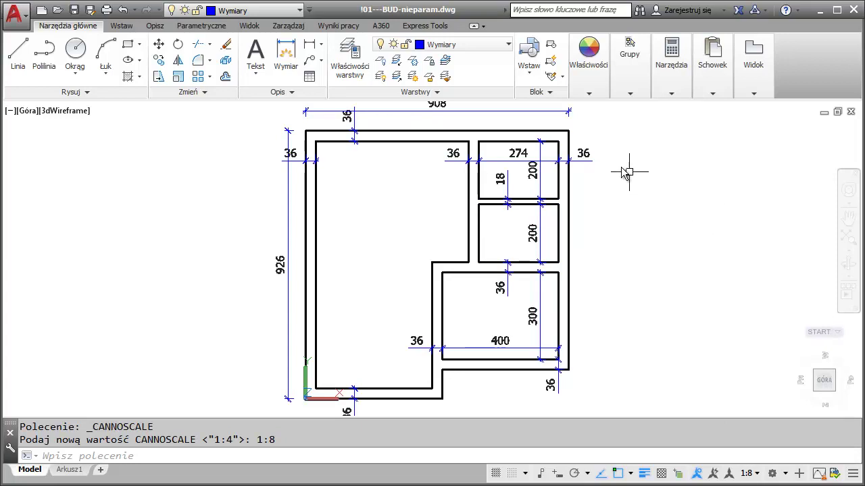
pyautogui.click(569, 130)
pyautogui.click(569, 130)
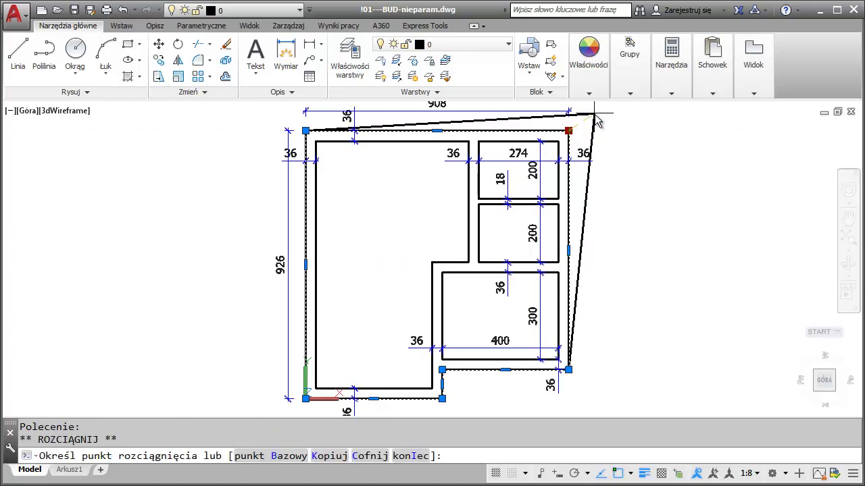
# Discard the trial corner stretch and zoom in on the right-hand rooms
pyautogui.click(585, 123)
pyautogui.hotkey('ctrl', 'z')
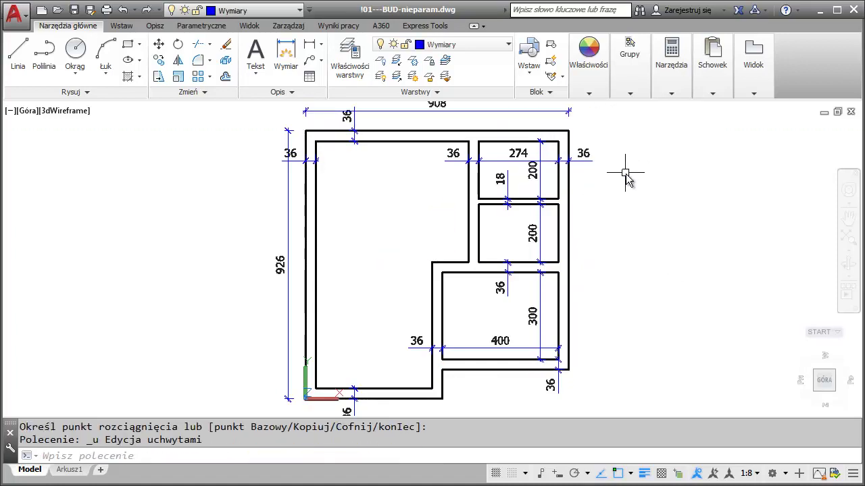
pyautogui.scroll(-1, 627, 169)
pyautogui.scroll(1, 619, 177)
pyautogui.scroll(1, 620, 177)
pyautogui.scroll(1, 620, 177)
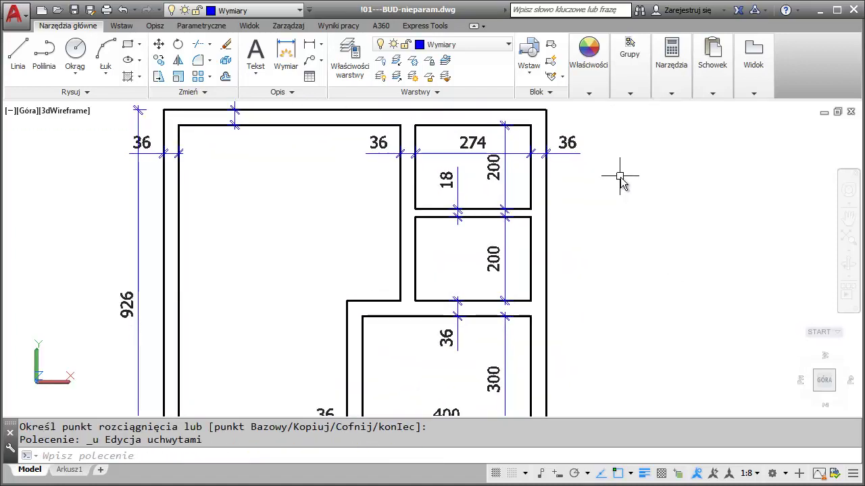
# Stretch the top-right room's lower wall 9 units upward with polar tracking on
pyautogui.click(158, 76)
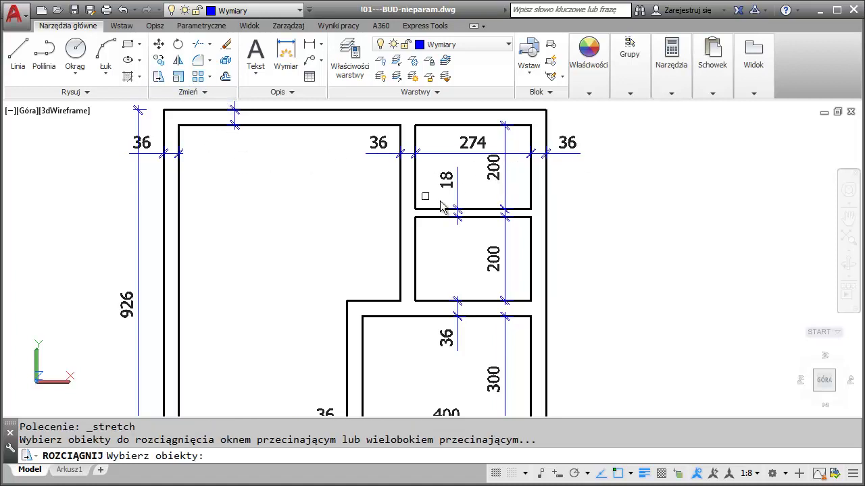
pyautogui.click(537, 204)
pyautogui.click(405, 210)
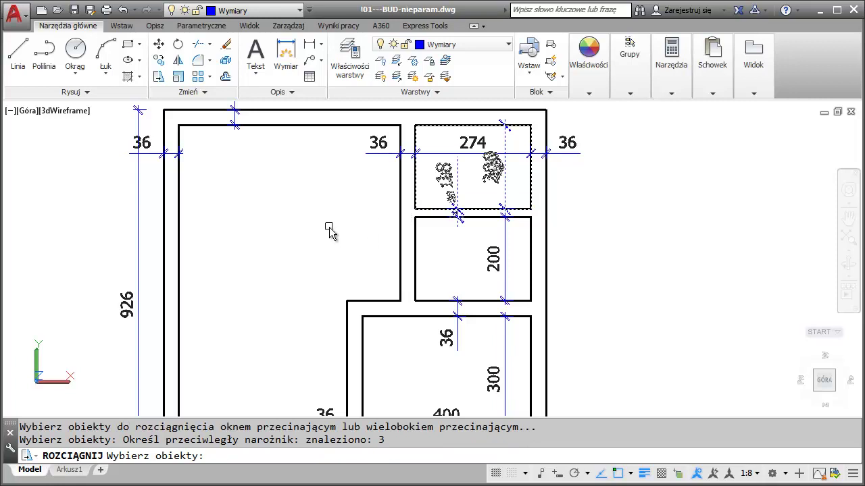
pyautogui.press('Return')
pyautogui.press('F10')
pyautogui.click(326, 199)
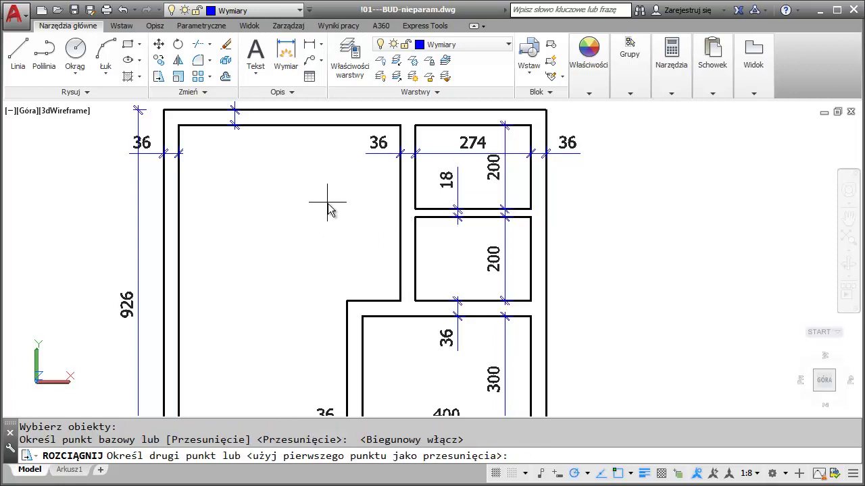
pyautogui.write('9')
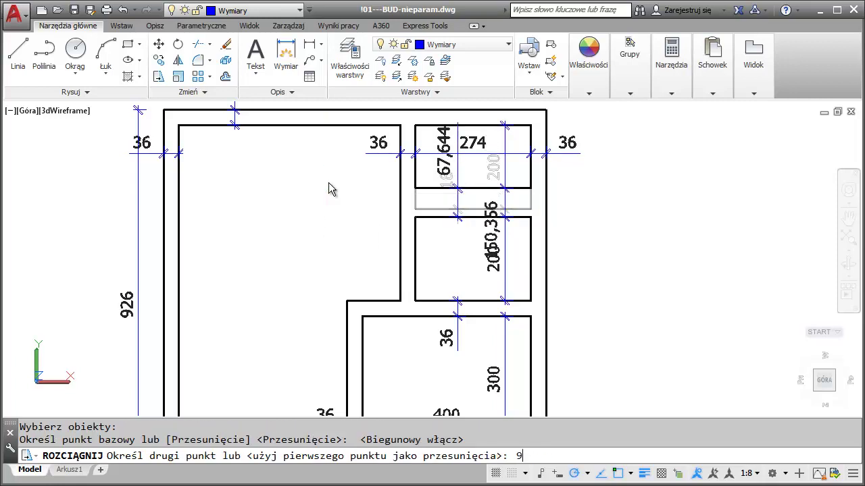
pyautogui.press('Return')
pyautogui.press('Return')
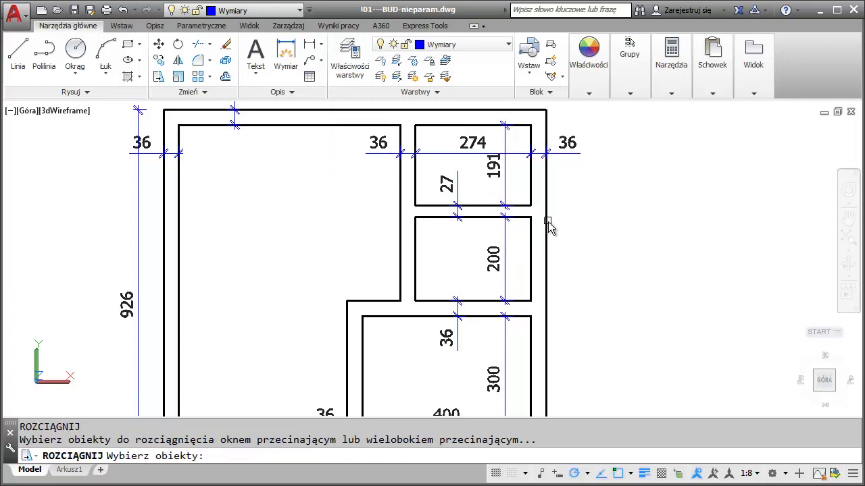
# Stretch the middle room 9 units too, making both small rooms 191 high
pyautogui.click(539, 214)
pyautogui.click(412, 235)
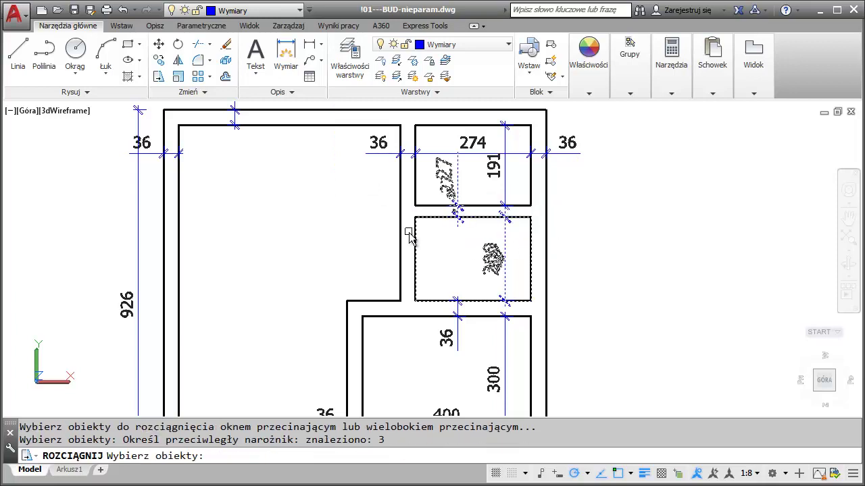
pyautogui.press('Return')
pyautogui.click(345, 207)
pyautogui.write('9')
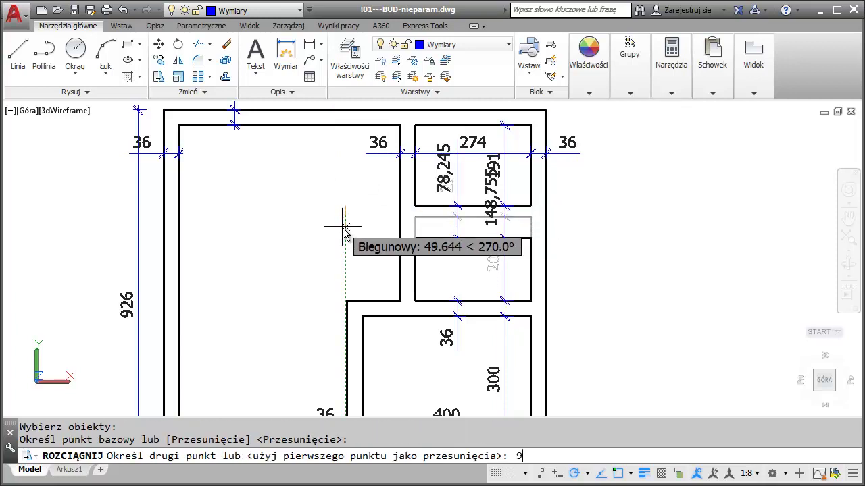
pyautogui.press('Return')
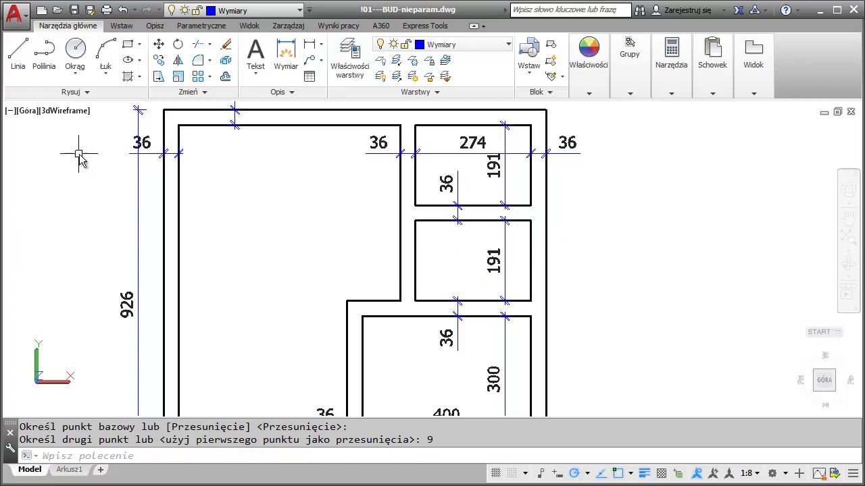
pyautogui.click(27, 111)
pyautogui.moveTo(86, 123)
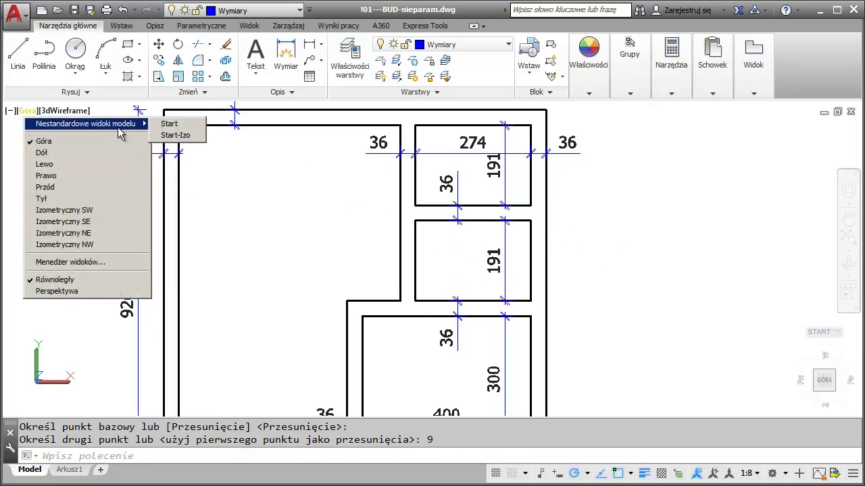
# Restore the Start view and undo the room stretches, returning both rooms to 200
pyautogui.click(169, 124)
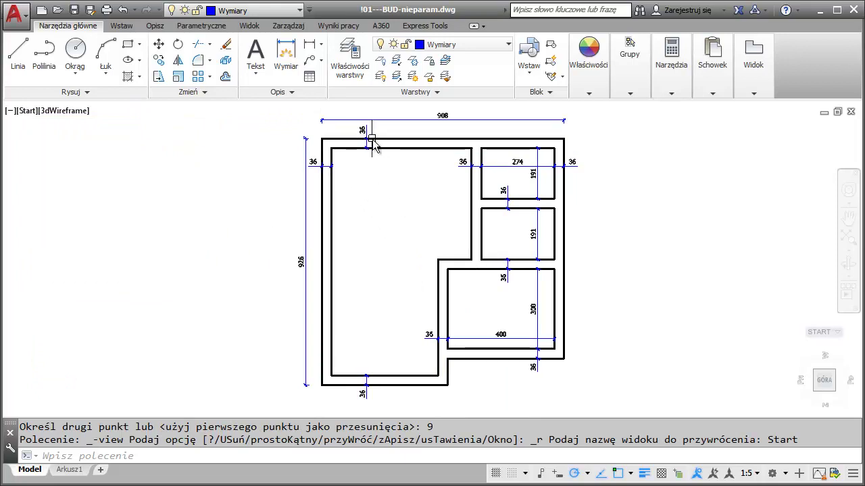
pyautogui.hotkey('ctrl', 'z')
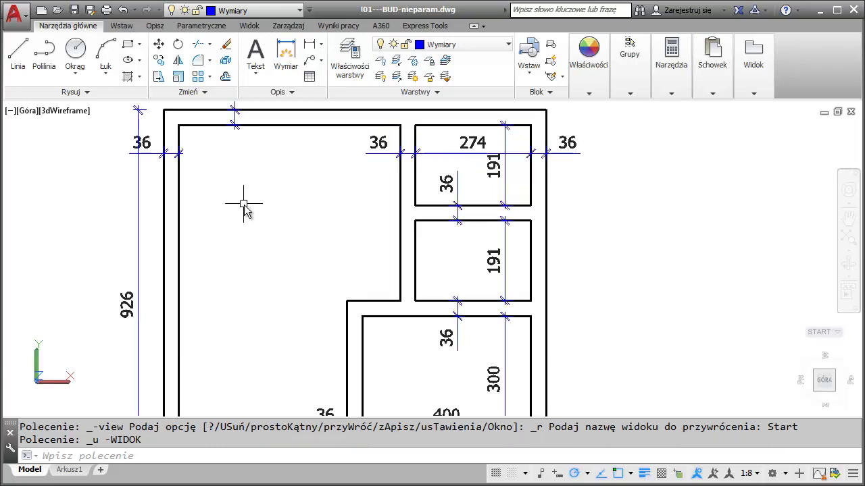
pyautogui.hotkey('ctrl', 'z')
pyautogui.hotkey('ctrl', 'z')
pyautogui.hotkey('ctrl', 'z')
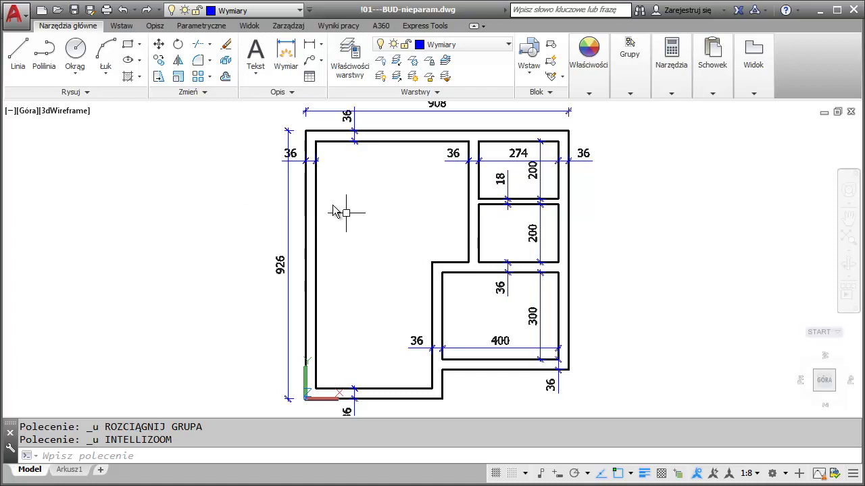
# Switch to the Start-Izo view at annotation scale 1:8 and show the Parametric tools
pyautogui.click(32, 113)
pyautogui.moveTo(84, 124)
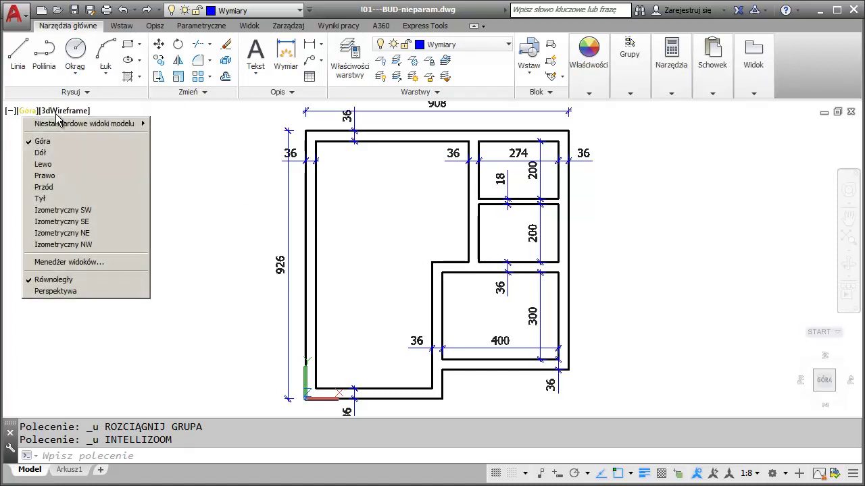
pyautogui.click(171, 137)
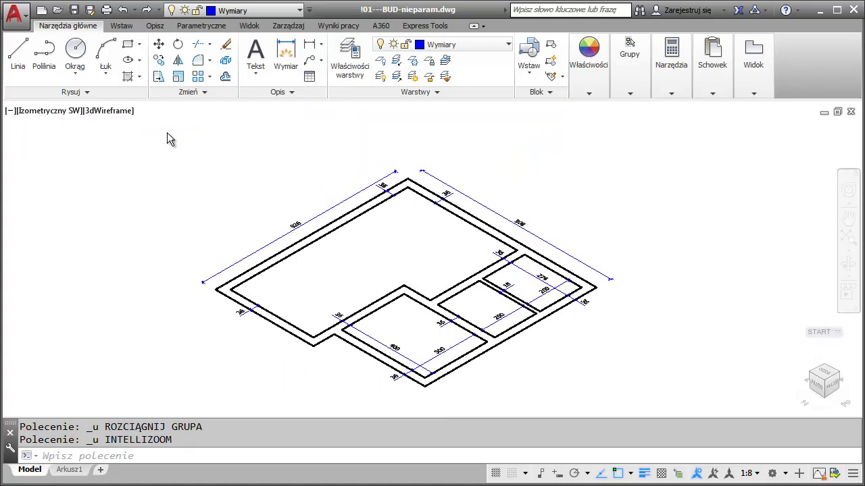
pyautogui.click(756, 473)
pyautogui.click(763, 207)
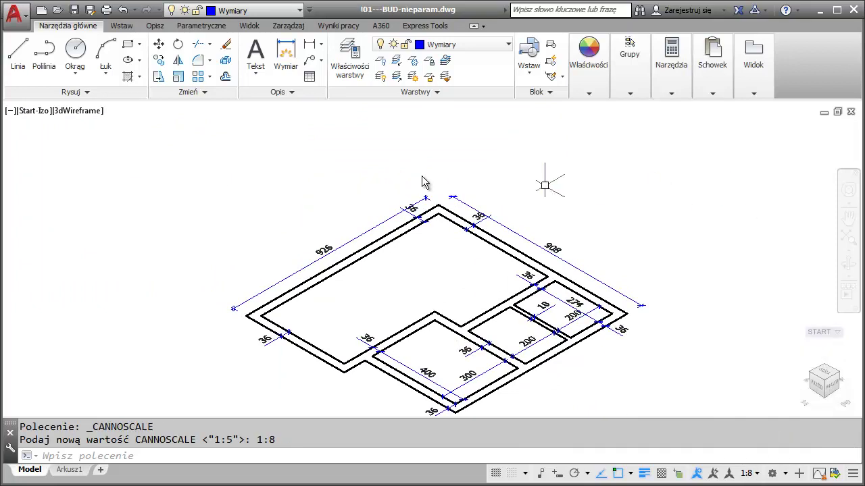
pyautogui.click(201, 26)
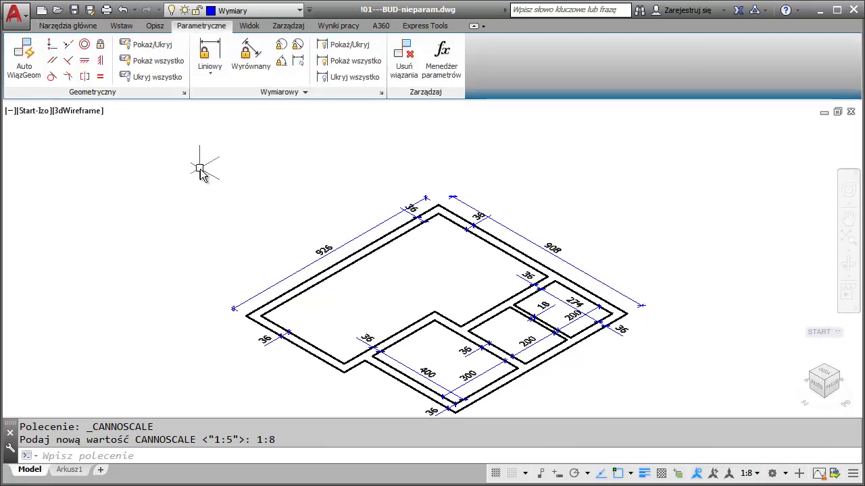
# Auto-constrain the whole plan (30 constraints on 21 objects) and hide all geometric markers
pyautogui.click(34, 61)
pyautogui.click(680, 152)
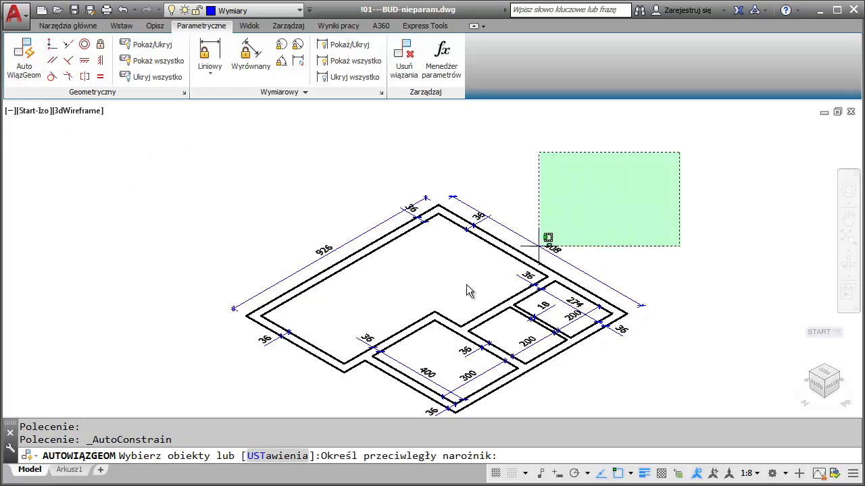
pyautogui.click(190, 414)
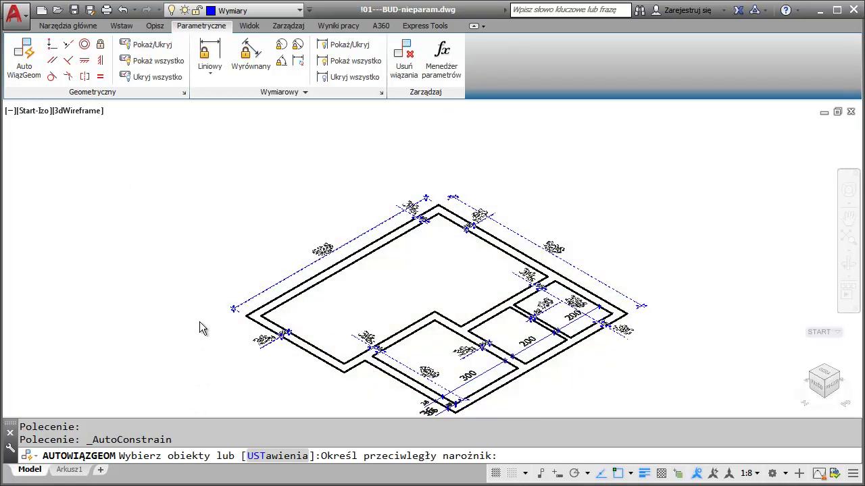
pyautogui.press('Return')
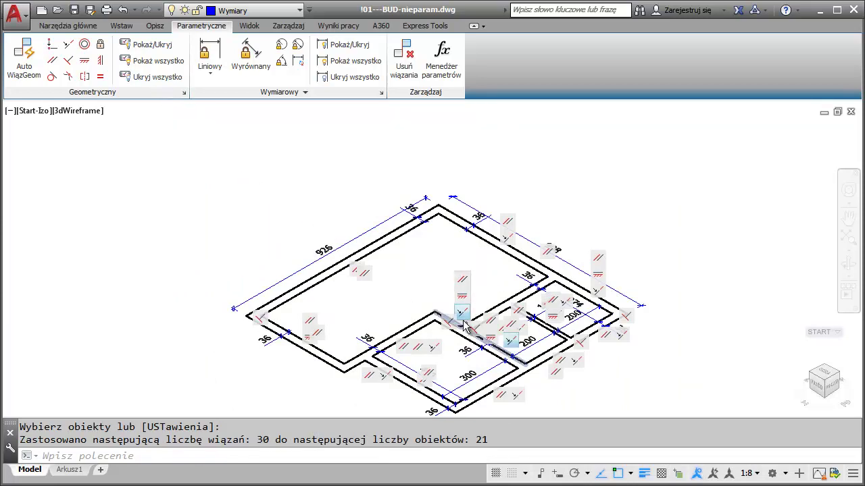
pyautogui.click(155, 77)
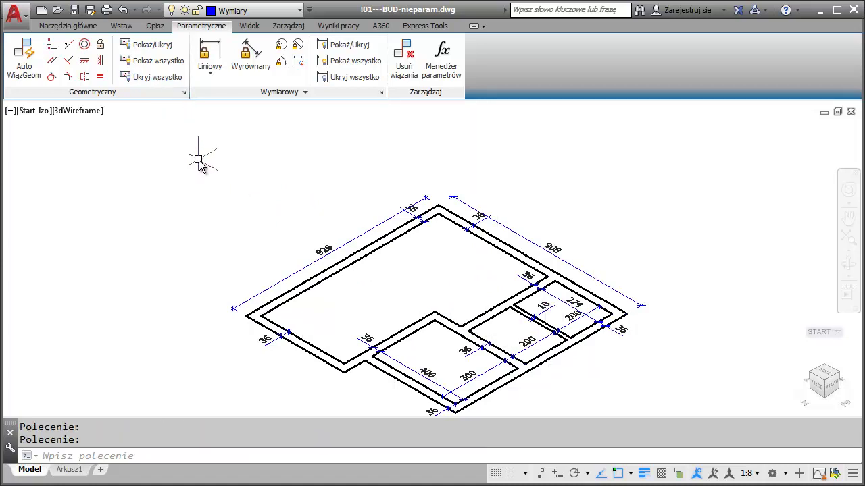
pyautogui.click(298, 61)
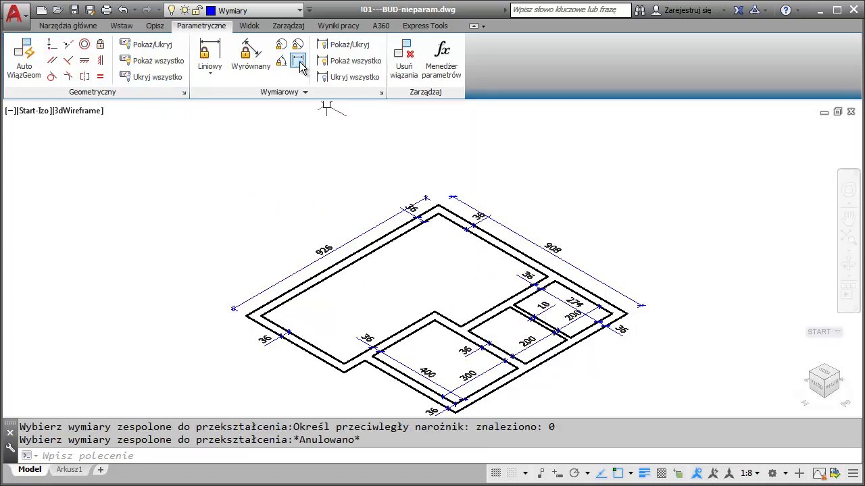
# Convert all 15 plan dimensions to dimensional constraints, then zoom toward the 200 dimension
pyautogui.click(296, 62)
pyautogui.click(689, 141)
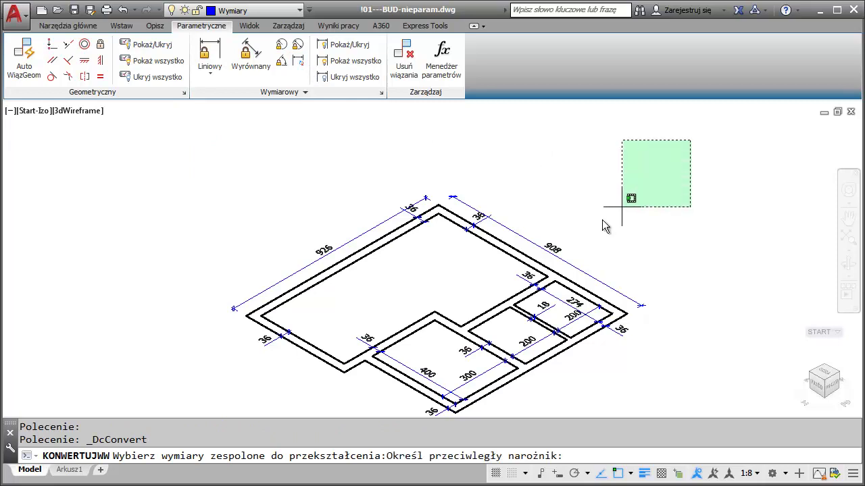
pyautogui.click(201, 404)
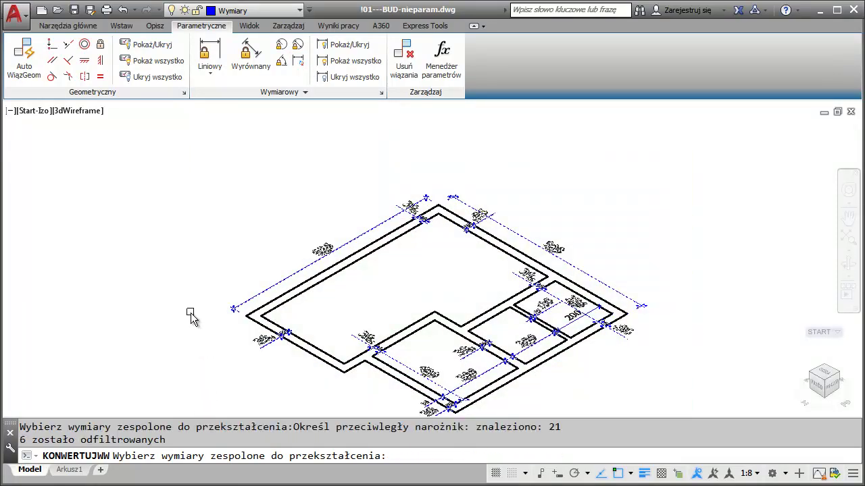
pyautogui.press('Return')
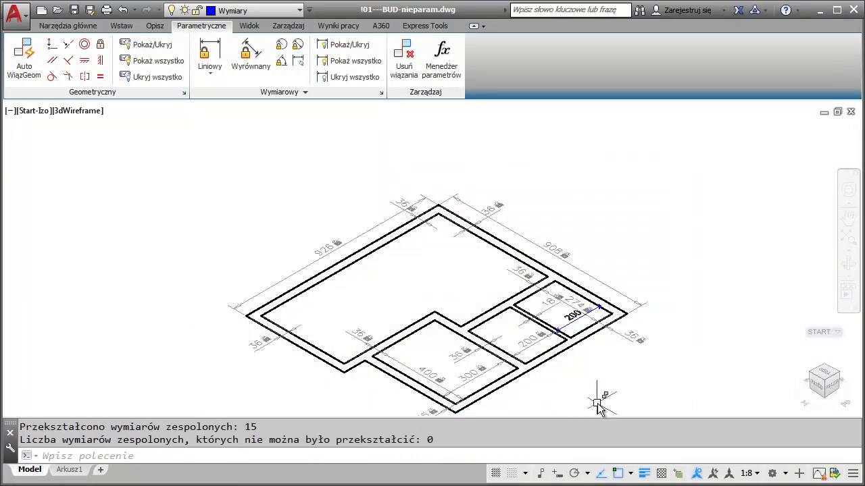
pyautogui.scroll(3, 603, 361)
pyautogui.scroll(2, 604, 364)
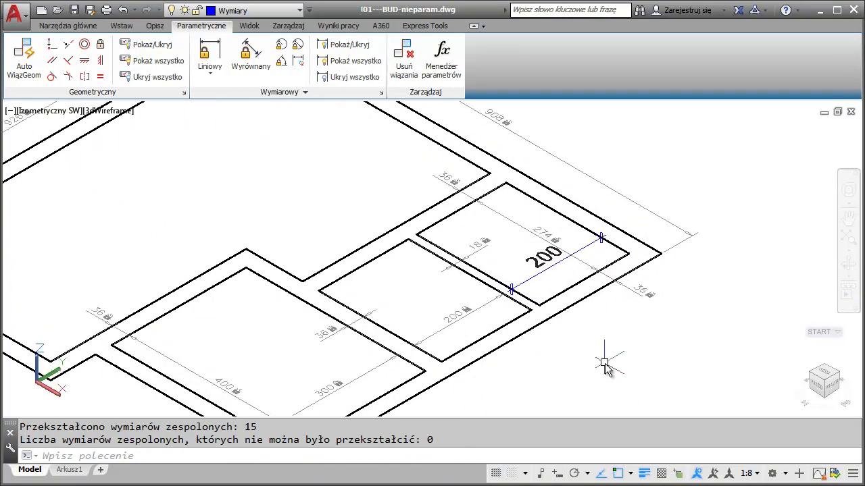
pyautogui.scroll(2, 604, 364)
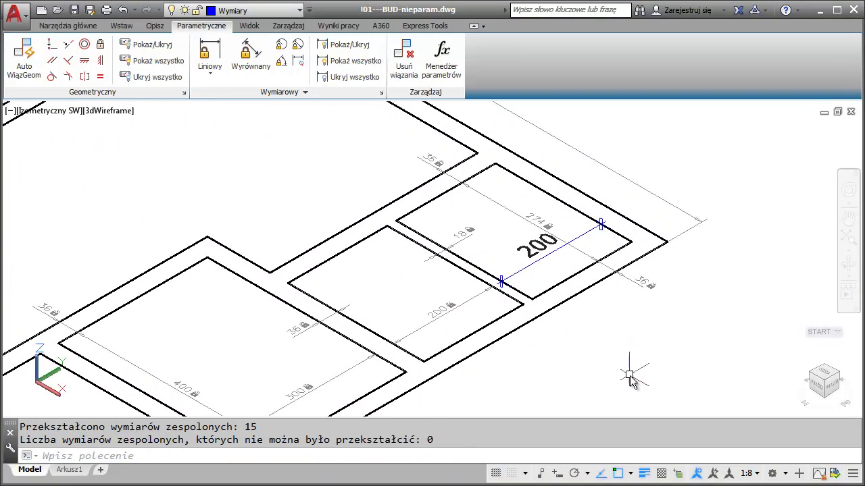
# Turn on the Annotation Monitor and reassociate the flagged 200 dimension to the wall corners
pyautogui.click(798, 476)
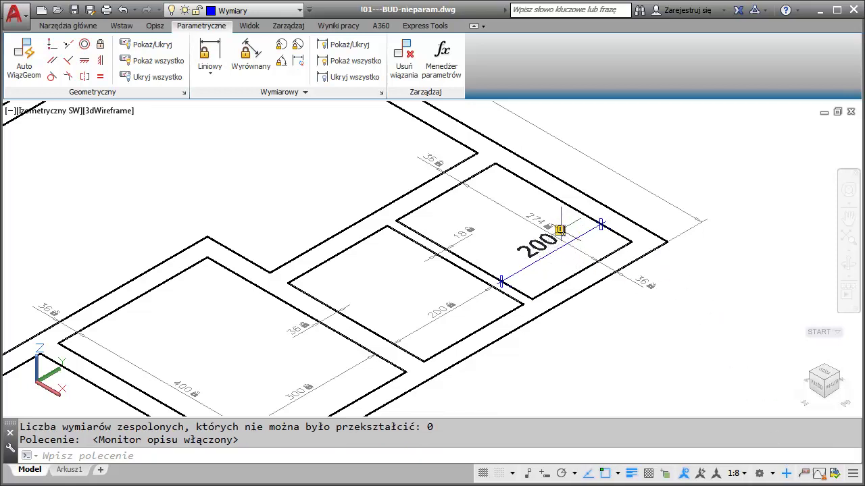
pyautogui.click(559, 230)
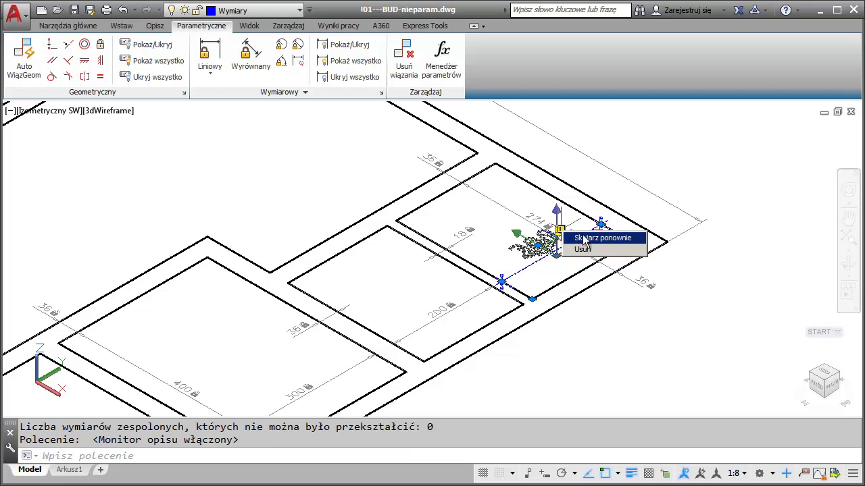
pyautogui.click(586, 237)
pyautogui.click(533, 300)
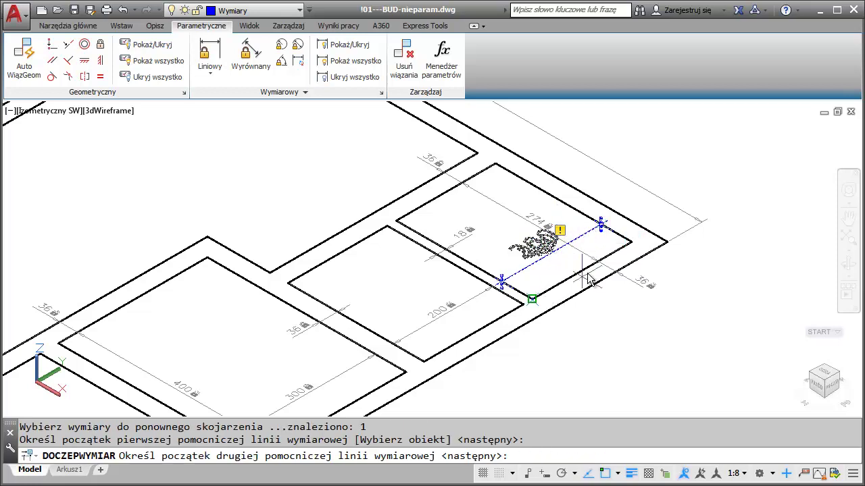
pyautogui.click(619, 249)
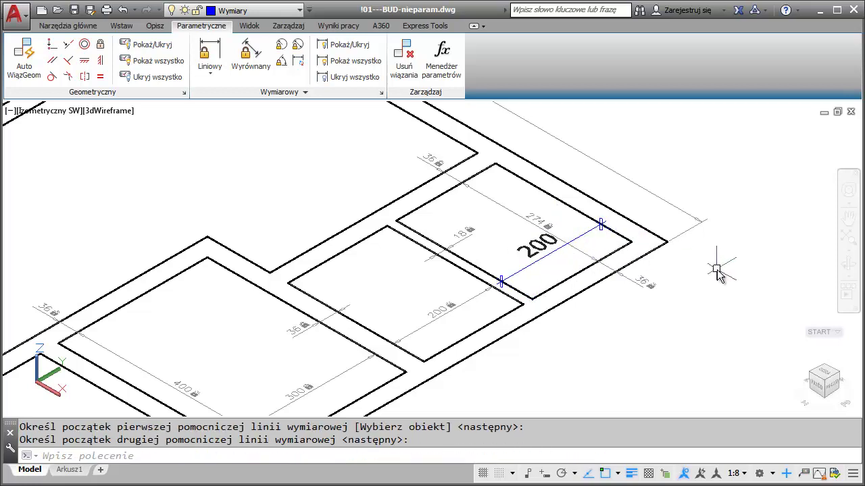
# Convert the 200 dimension into a constraint and zoom to the plan's extents
pyautogui.click(298, 60)
pyautogui.click(541, 252)
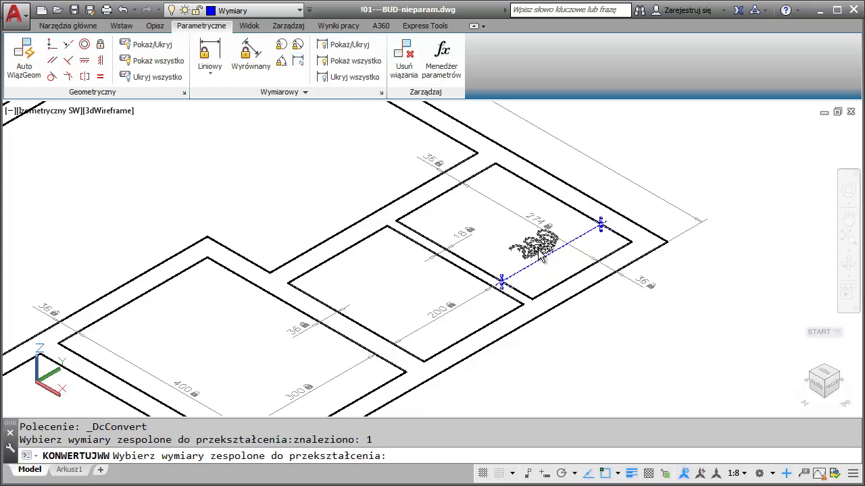
pyautogui.press('Return')
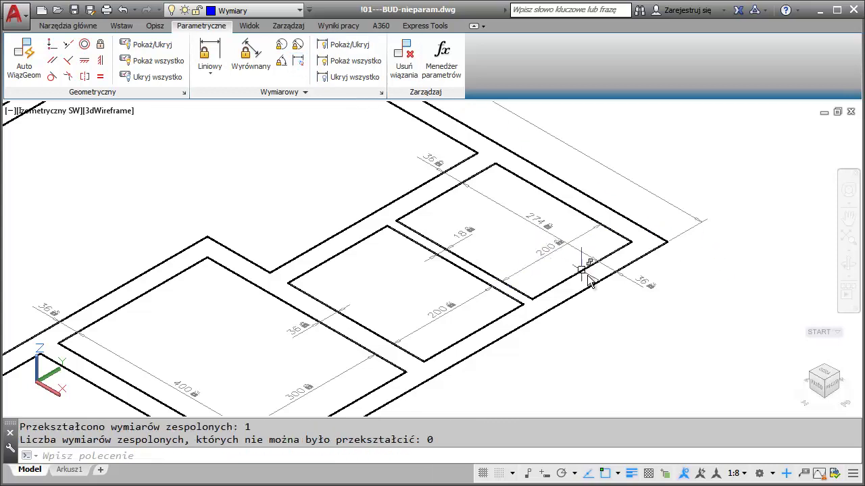
pyautogui.middleClick(686, 291)
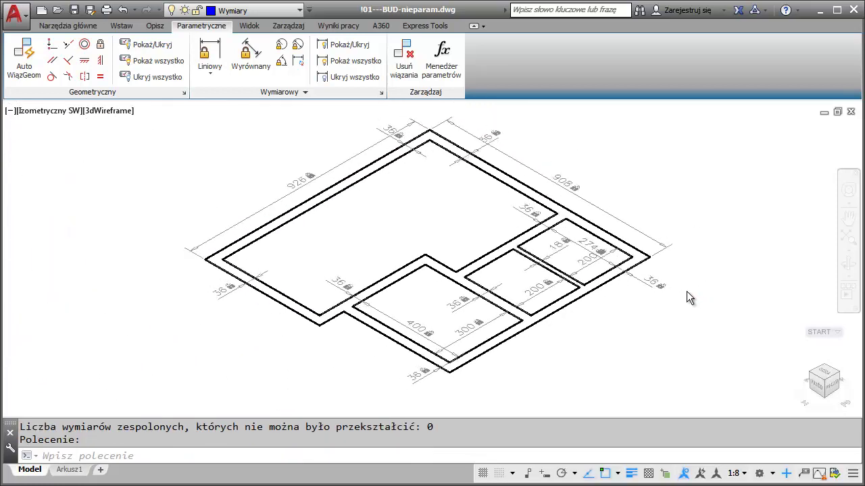
# Toggle the dimensional constraints between Hide All and Show All
pyautogui.click(299, 92)
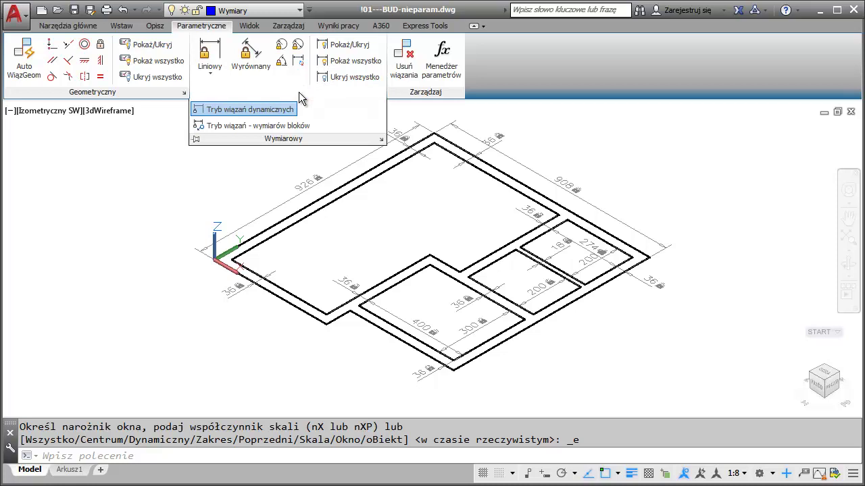
pyautogui.click(188, 169)
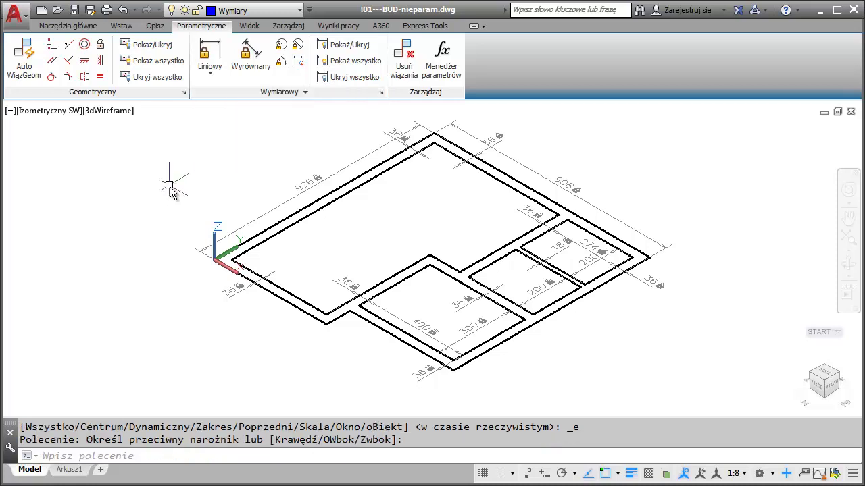
pyautogui.click(329, 79)
pyautogui.click(338, 61)
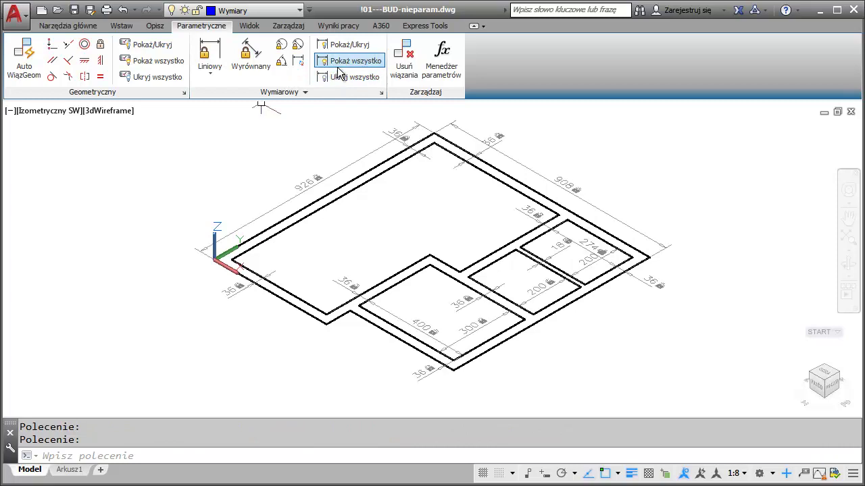
pyautogui.click(337, 79)
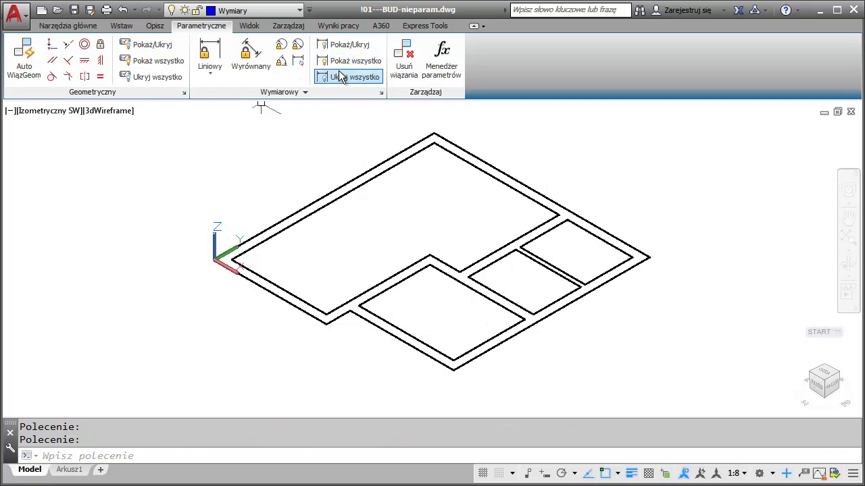
pyautogui.click(338, 64)
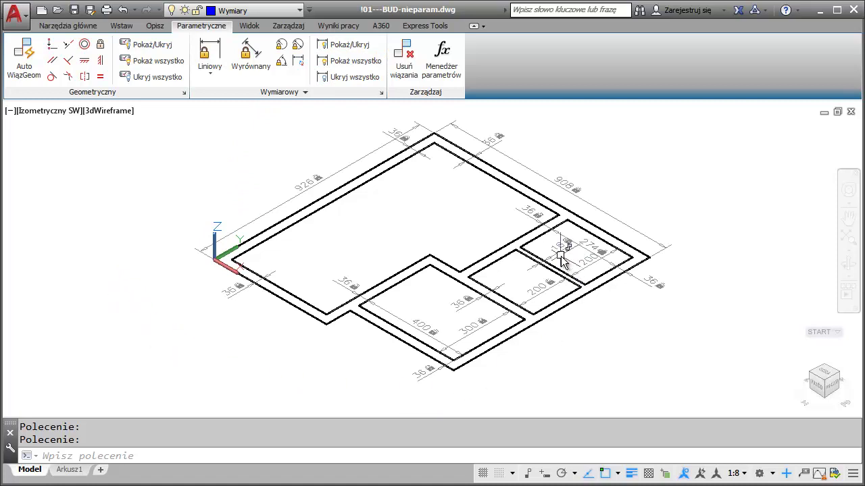
# Try changing the 18 constraint to 36, then undo the change
pyautogui.doubleClick(558, 254)
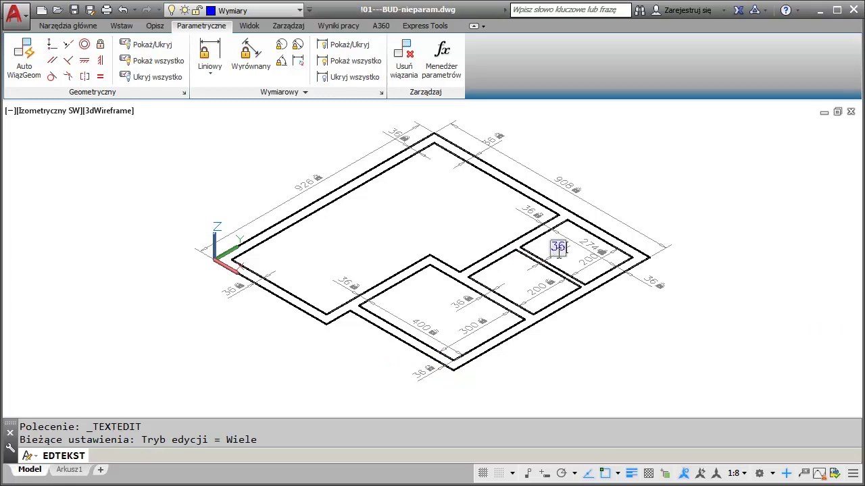
pyautogui.press('Return')
pyautogui.hotkey('ctrl', 'z')
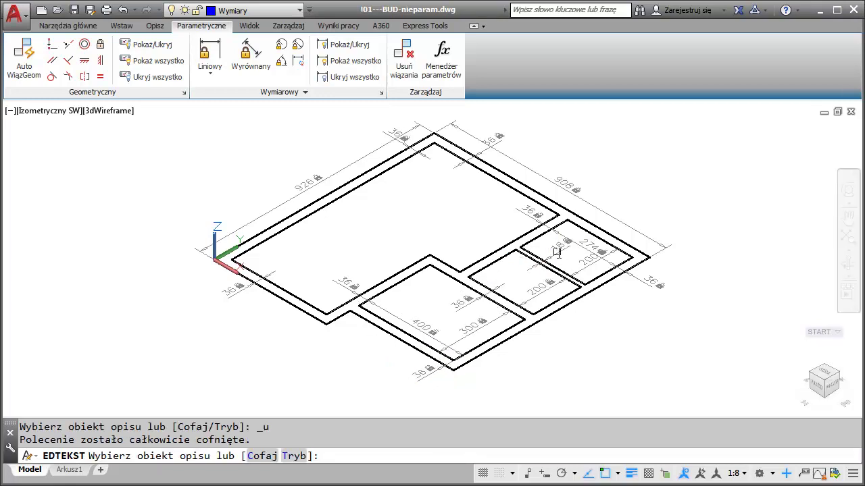
pyautogui.hotkey('ctrl', 'y')
pyautogui.hotkey('ctrl', 'z')
pyautogui.hotkey('ctrl', 'z')
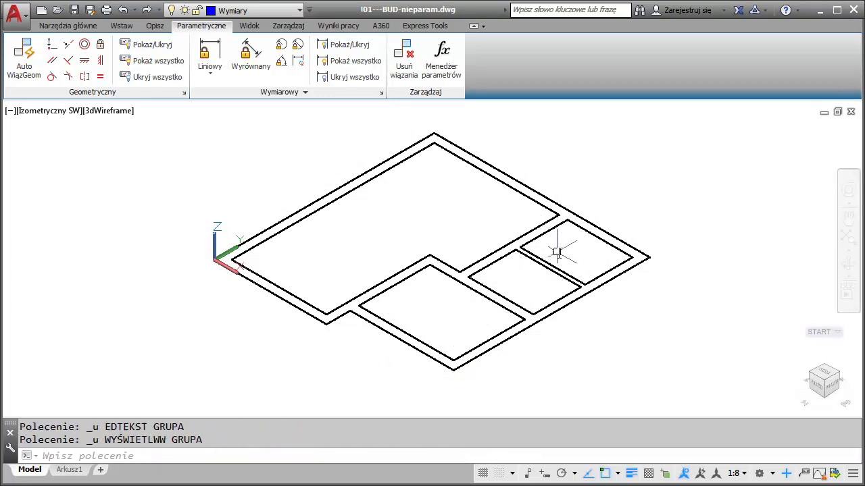
# Redo to restore the constraints and switch off the UCS icon with LUWSYMB set to N
pyautogui.hotkey('ctrl', 'y')
pyautogui.hotkey('ctrl', 'y')
pyautogui.hotkey('ctrl', 'y')
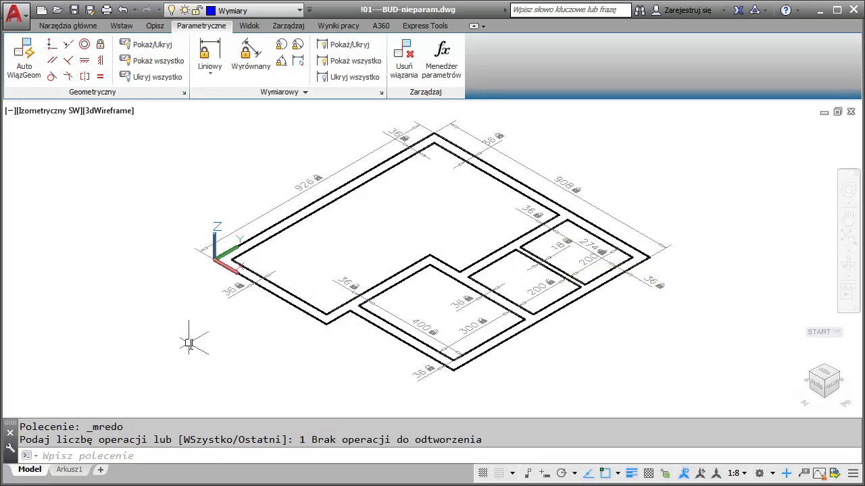
pyautogui.write('LU')
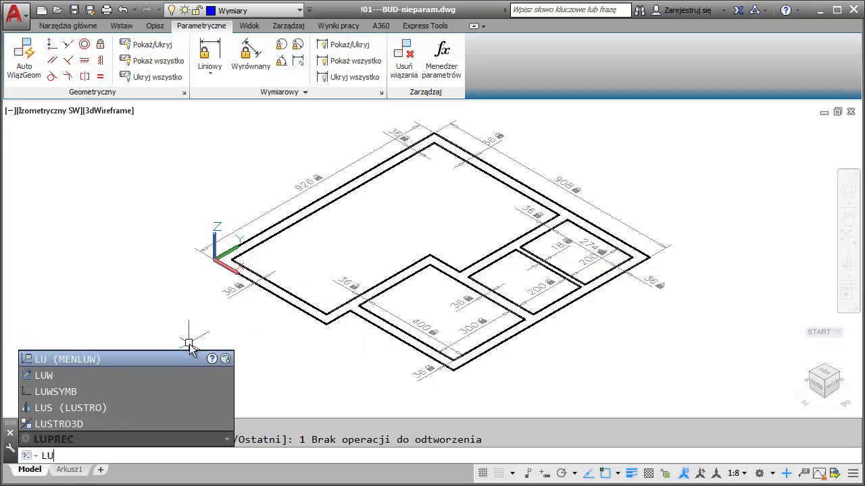
pyautogui.write('WSYM')
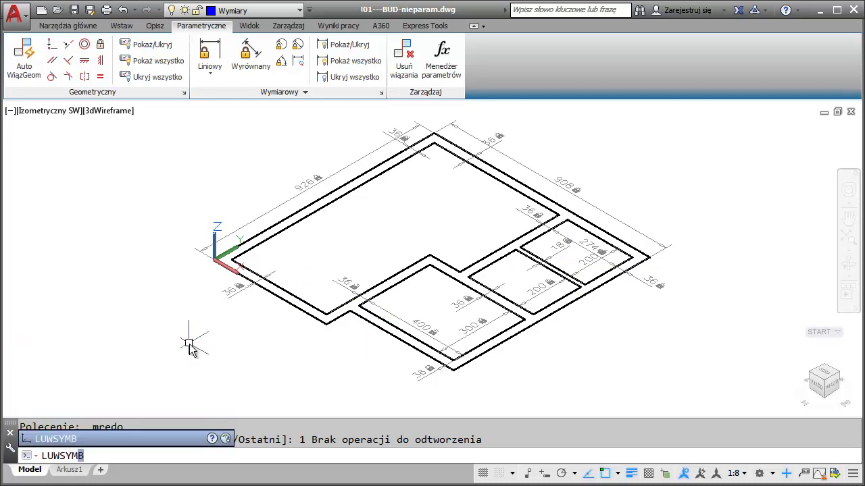
pyautogui.press('Return')
pyautogui.write('n')
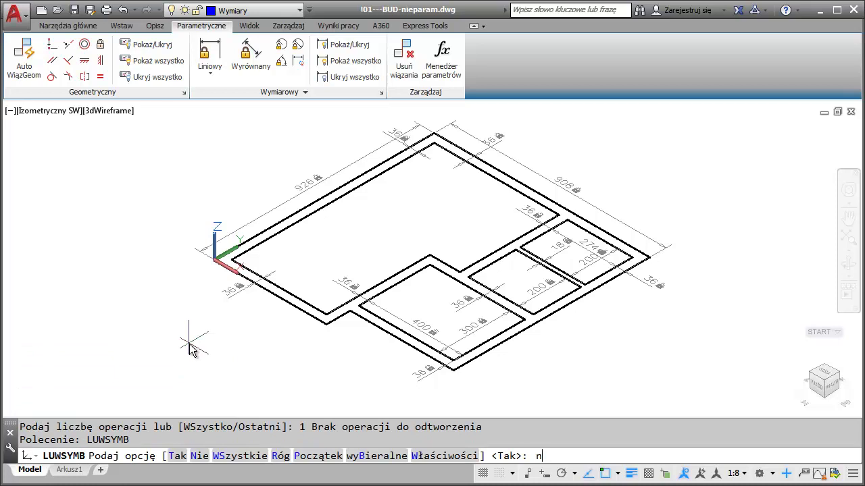
pyautogui.press('Return')
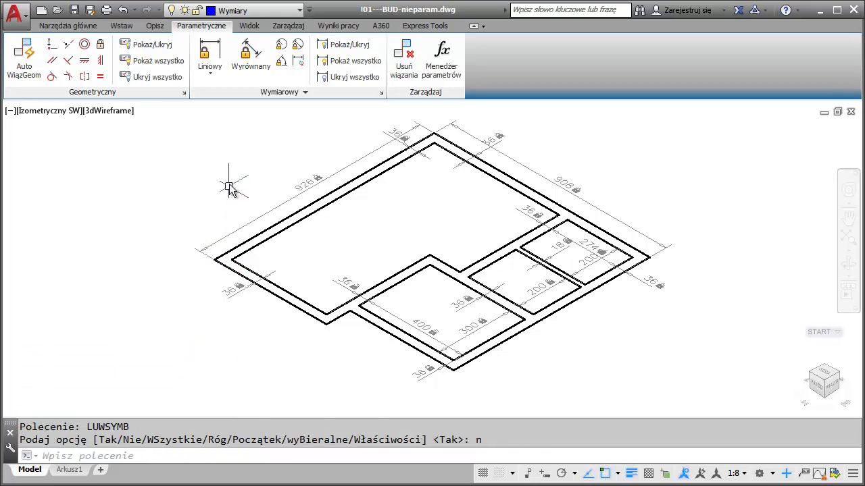
# Fix the plan's left outer corner in place and hide all geometric constraint symbols
pyautogui.click(100, 44)
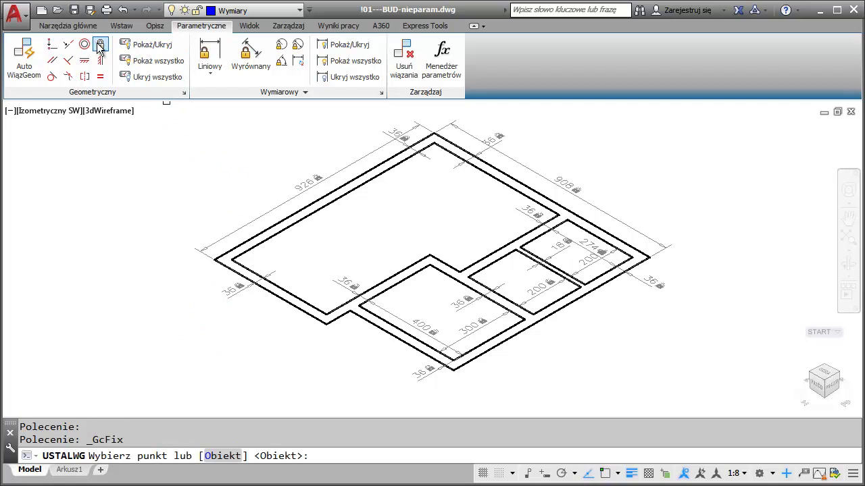
pyautogui.click(219, 265)
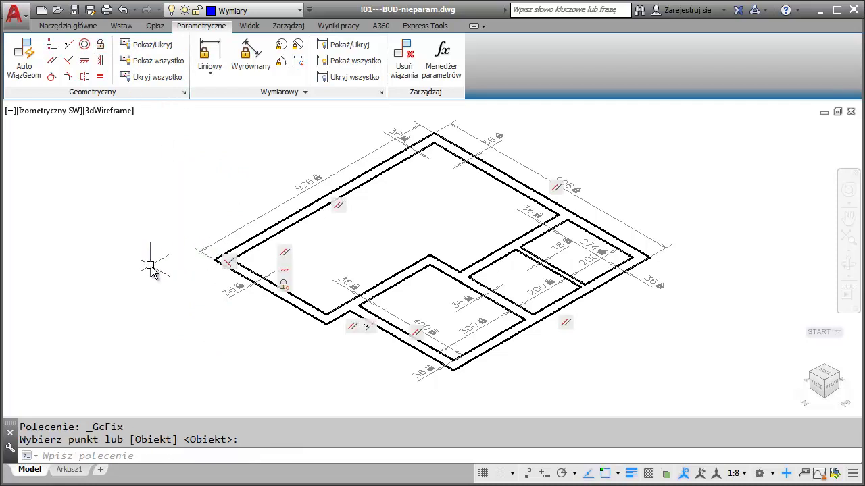
pyautogui.click(146, 77)
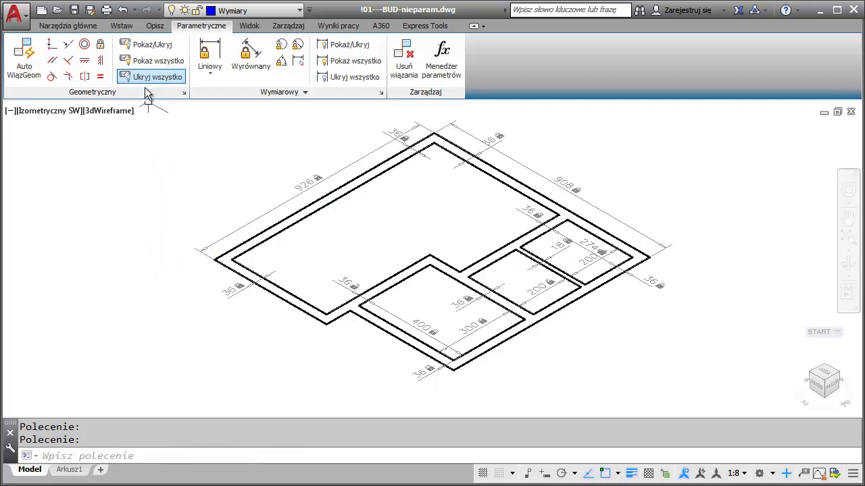
# Change the 18 constraint to 36, compare with undo/redo, and finish on the original 18
pyautogui.doubleClick(561, 249)
pyautogui.write('36')
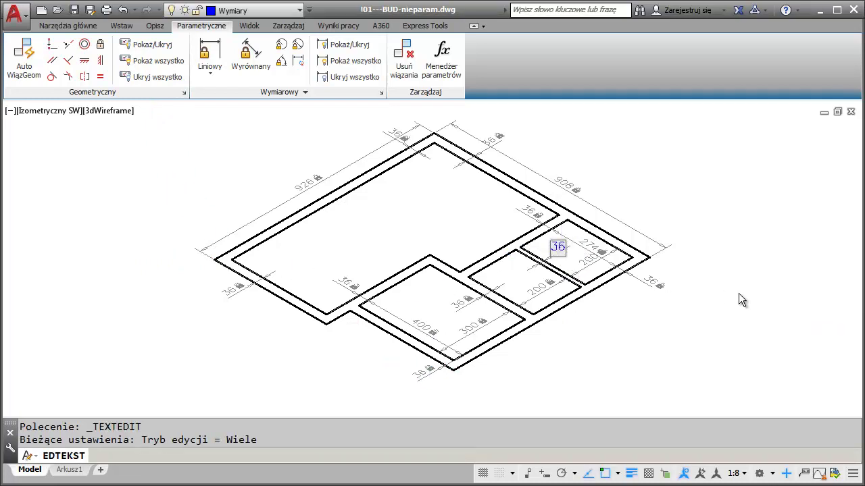
pyautogui.click(738, 293)
pyautogui.press('Return')
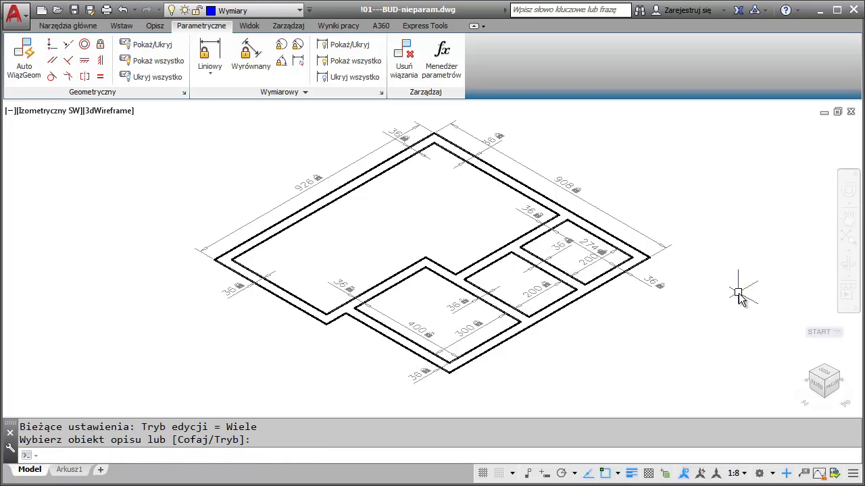
pyautogui.hotkey('ctrl', 'z')
pyautogui.hotkey('ctrl', 'y')
pyautogui.hotkey('ctrl', 'z')
pyautogui.hotkey('ctrl', 'y')
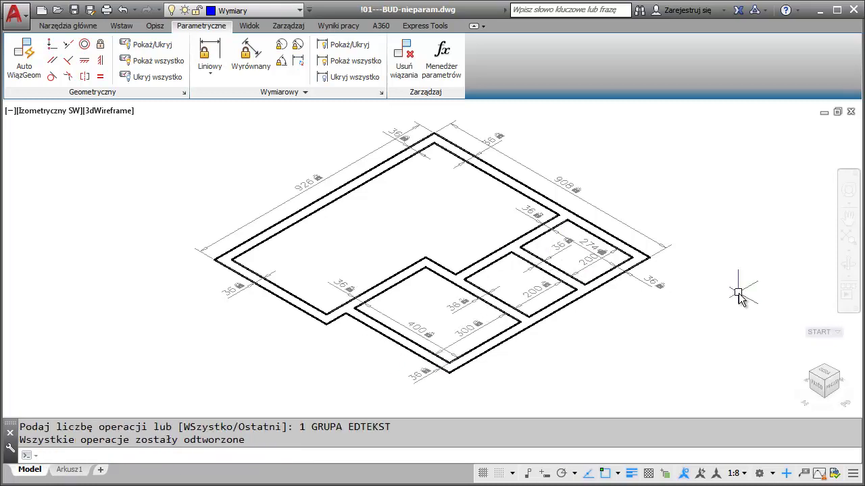
pyautogui.hotkey('ctrl', 'z')
pyautogui.hotkey('ctrl', 'y')
pyautogui.hotkey('ctrl', 'z')
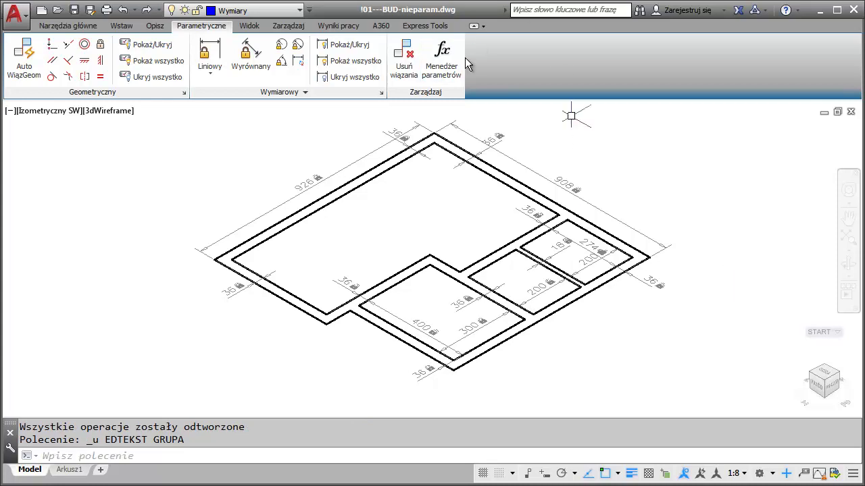
# Open the Parameters Manager palette, moving it aside and narrowing it
pyautogui.click(446, 57)
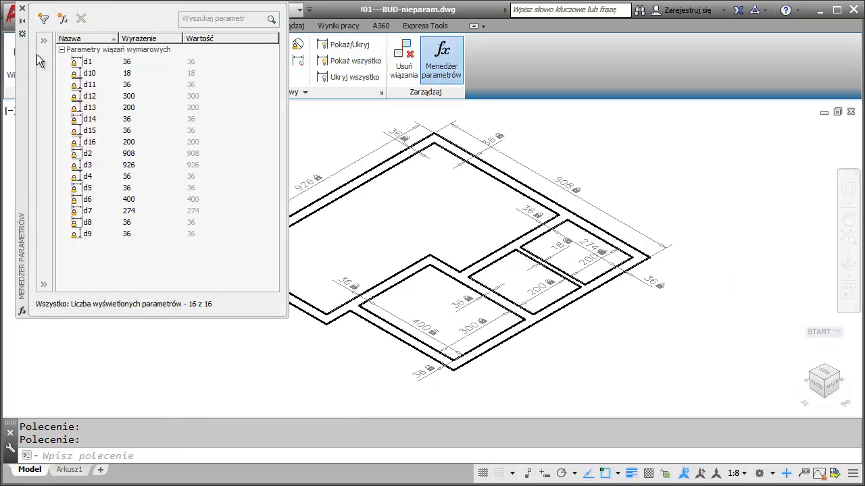
pyautogui.moveTo(18, 73); pyautogui.dragTo(12, 184)
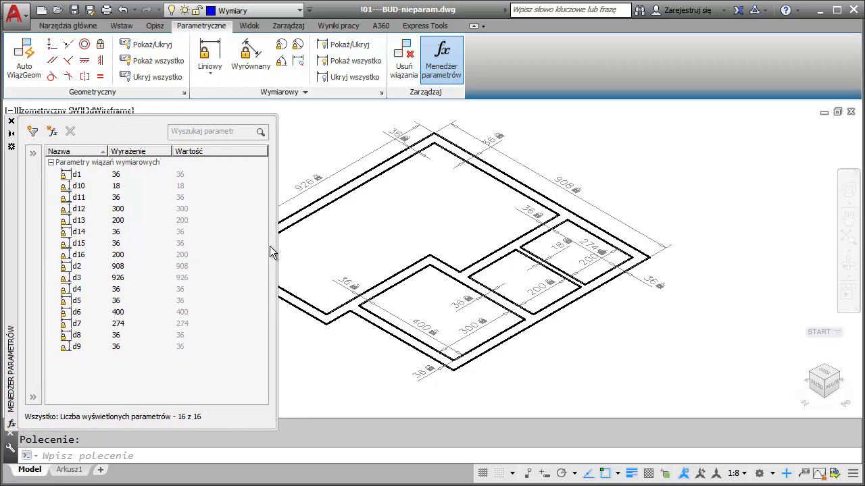
pyautogui.moveTo(275, 250); pyautogui.dragTo(262, 250)
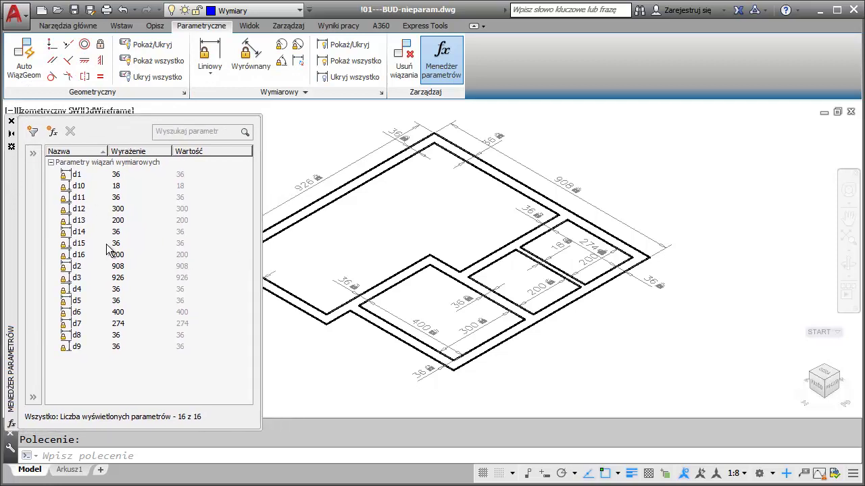
# Create user parameters g1 = 18 and g2 = 36
pyautogui.click(52, 132)
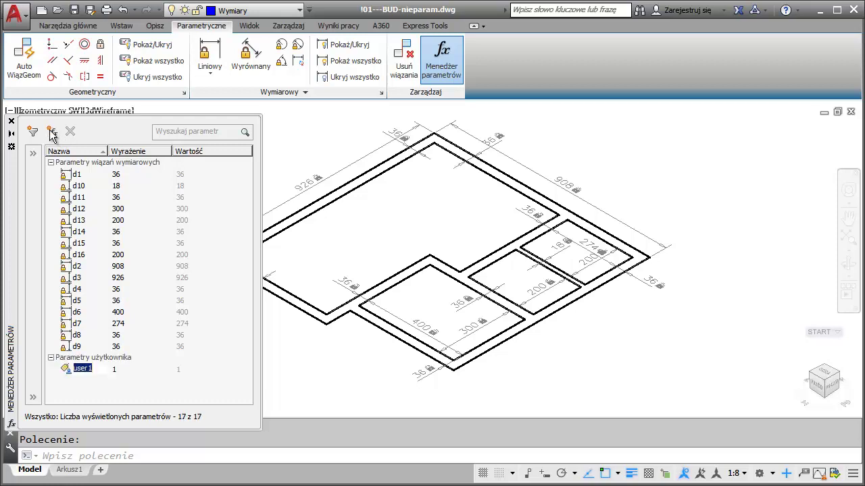
pyautogui.write('g')
pyautogui.write('1')
pyautogui.doubleClick(121, 372)
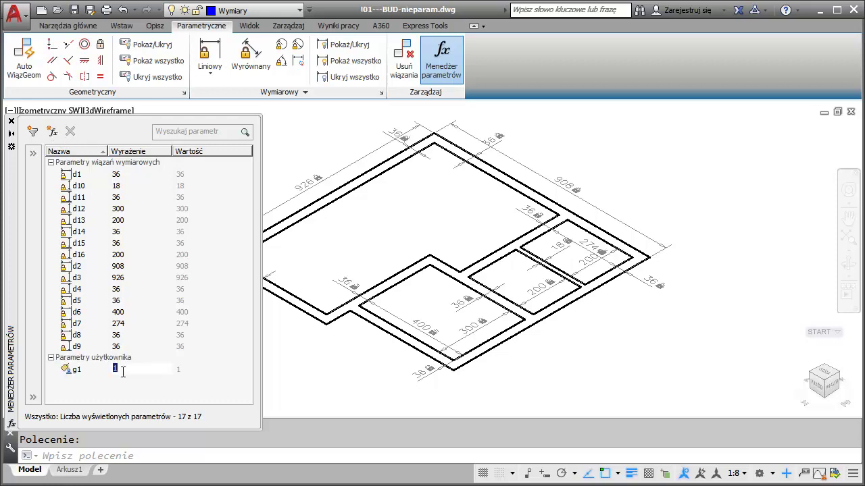
pyautogui.write('18')
pyautogui.press('Return')
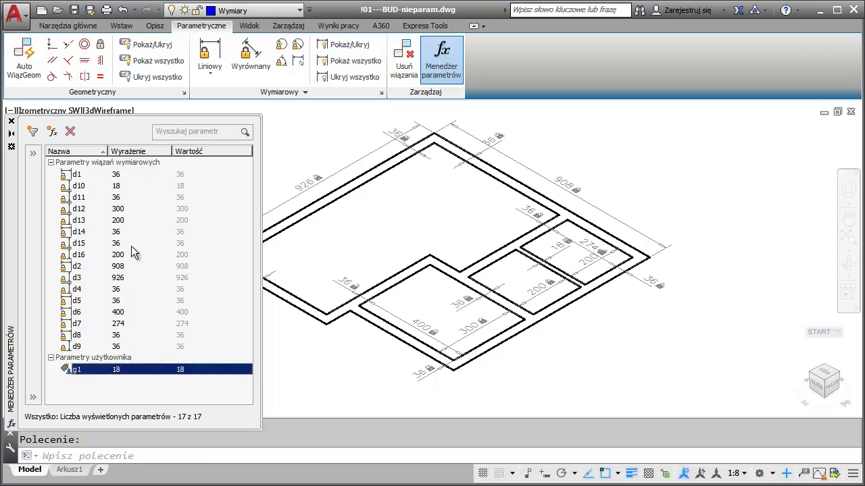
pyautogui.click(52, 133)
pyautogui.write('g')
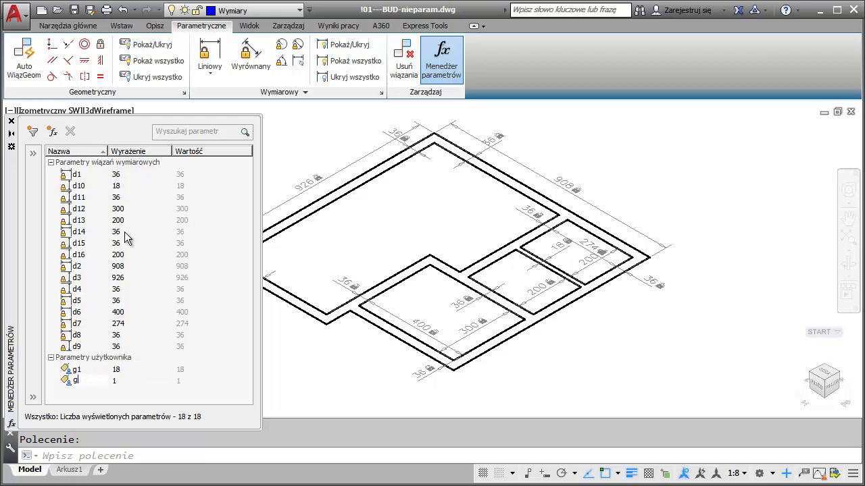
pyautogui.write('2')
pyautogui.press('Tab')
pyautogui.write('36')
pyautogui.press('Return')
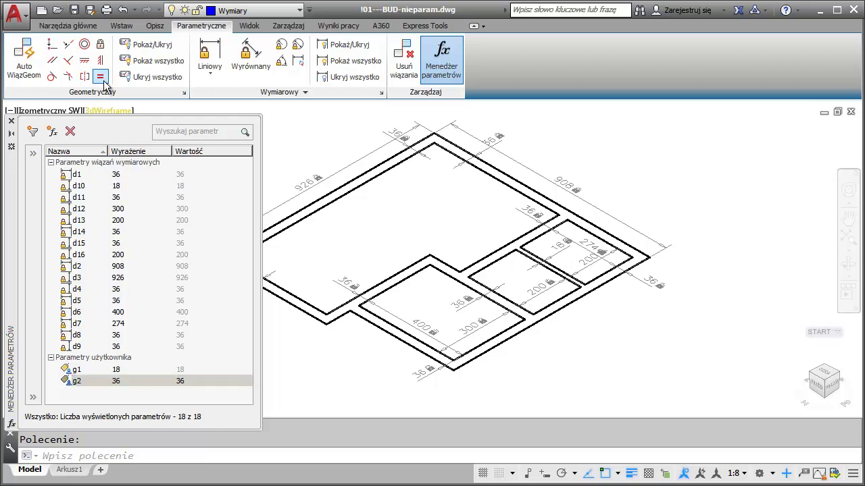
# Sort the parameters by expression and set d10's expression to g1
pyautogui.click(128, 152)
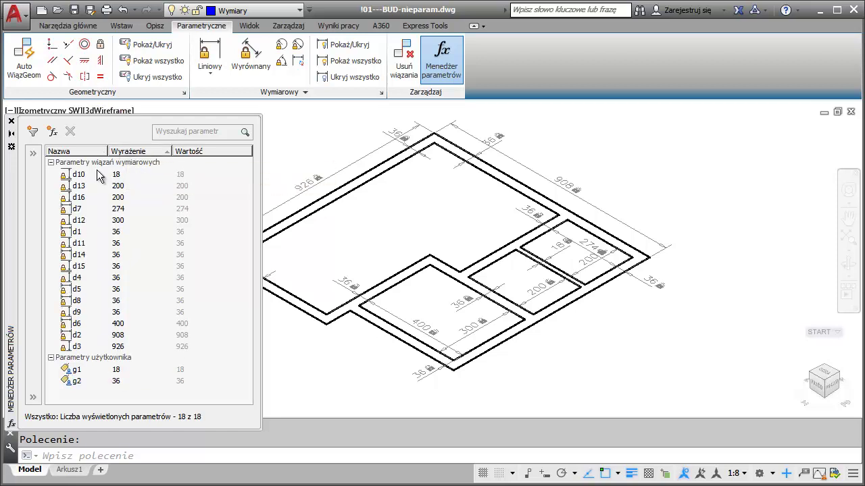
pyautogui.click(120, 174)
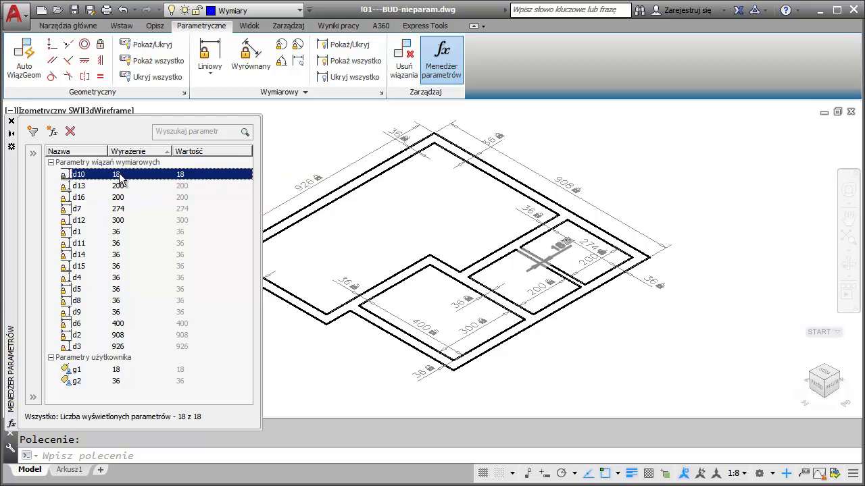
pyautogui.click(120, 174)
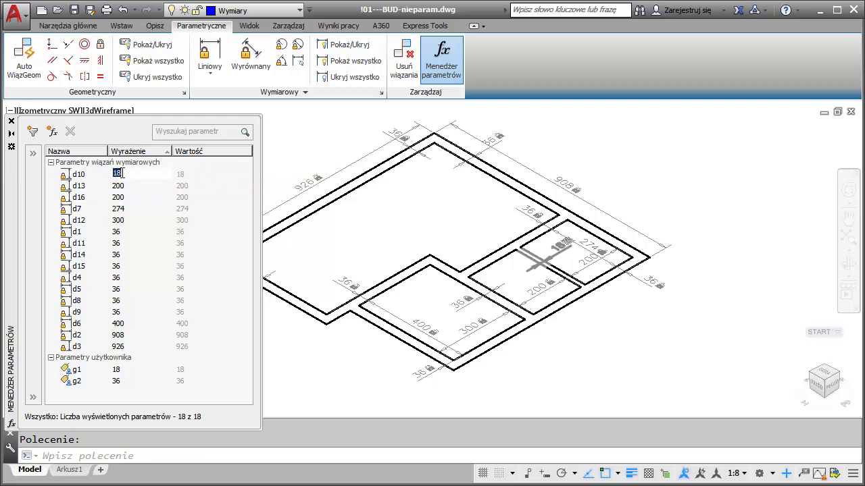
pyautogui.write('g1')
pyautogui.press('Return')
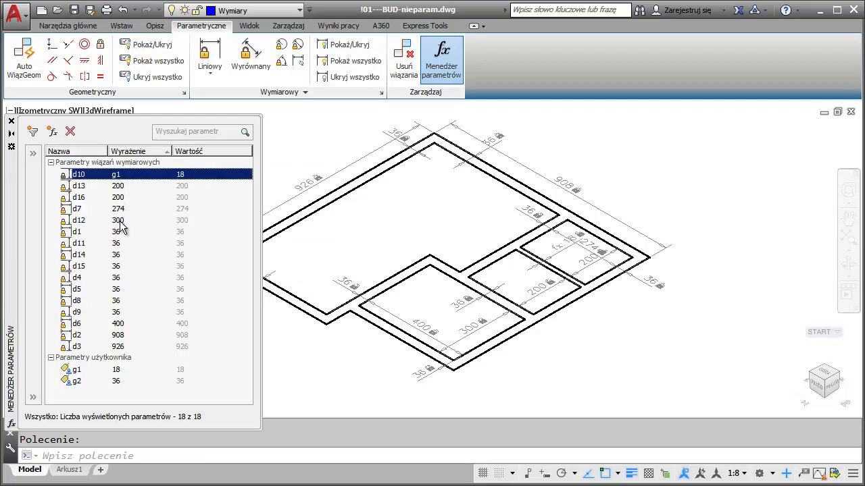
# Set d1 and d11 expressions to g2, dismissing the parameter error
pyautogui.click(120, 230)
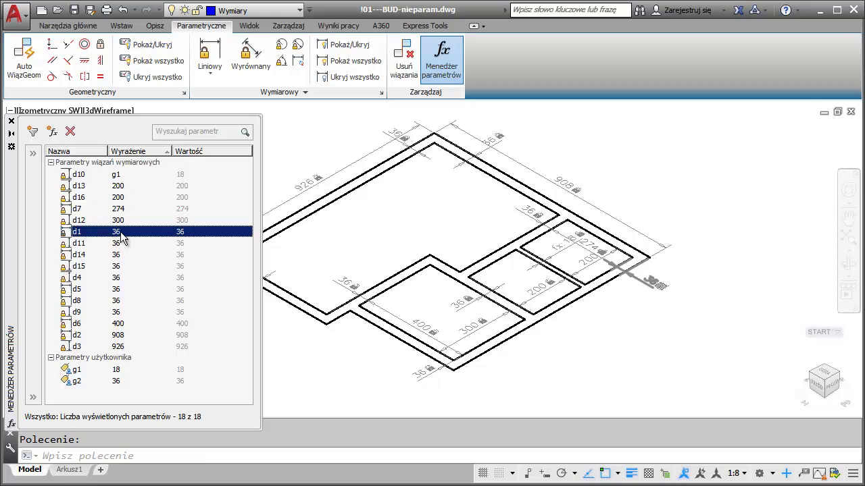
pyautogui.click(121, 233)
pyautogui.write('g')
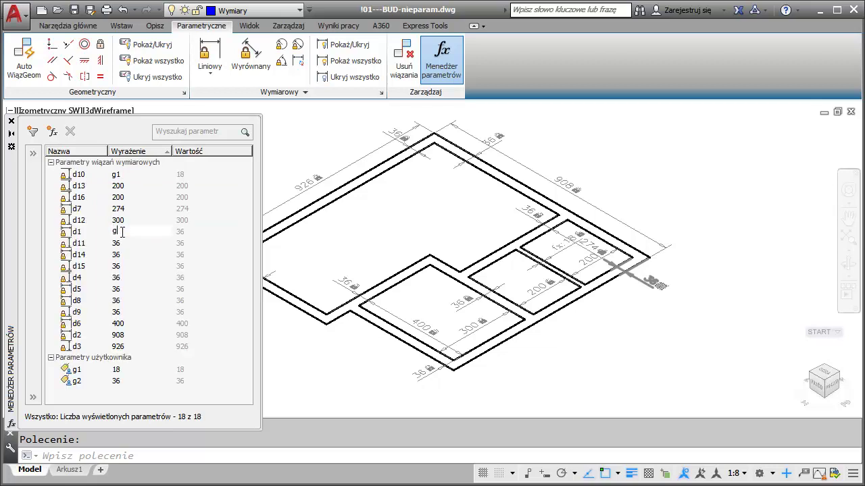
pyautogui.write('2')
pyautogui.press('Return')
pyautogui.click(125, 232)
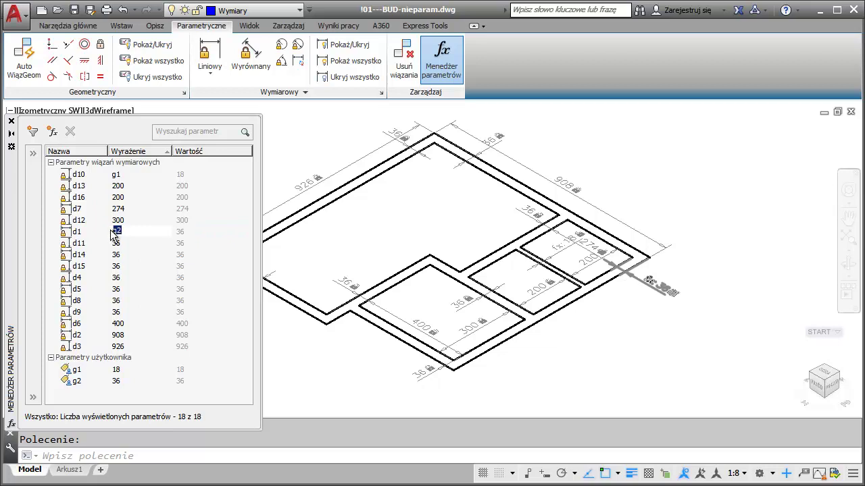
pyautogui.click(120, 245)
pyautogui.click(120, 245)
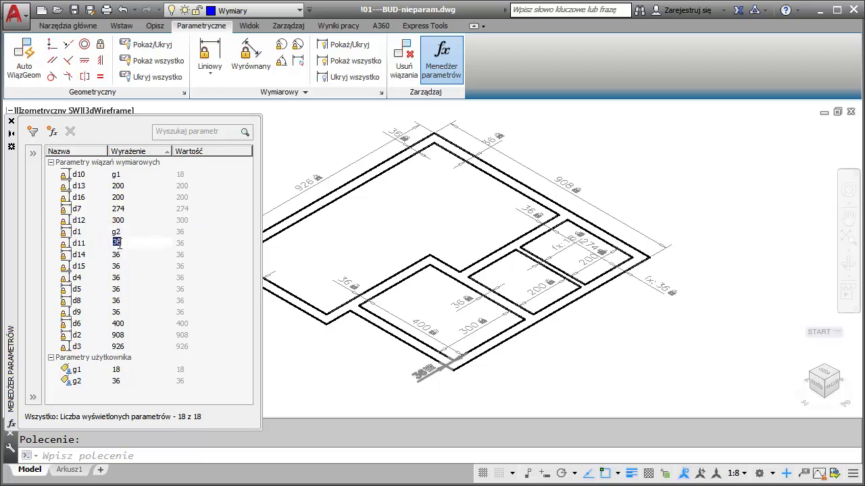
pyautogui.write('g2v')
pyautogui.press('Return')
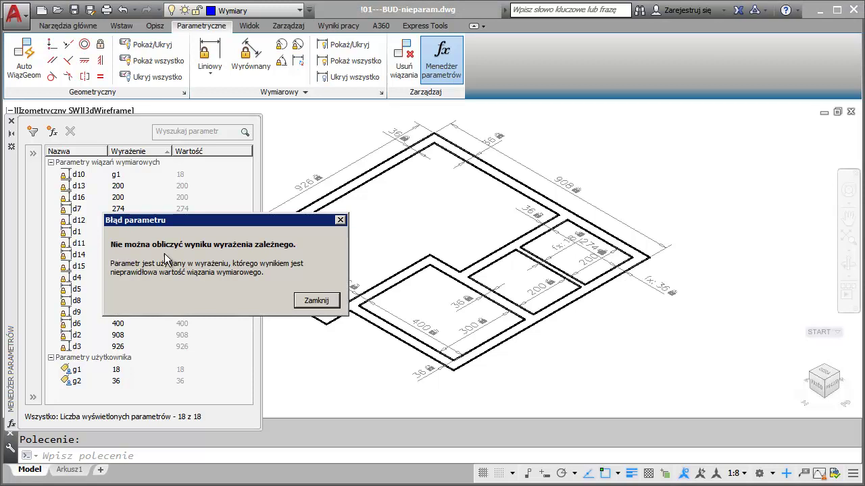
pyautogui.click(325, 305)
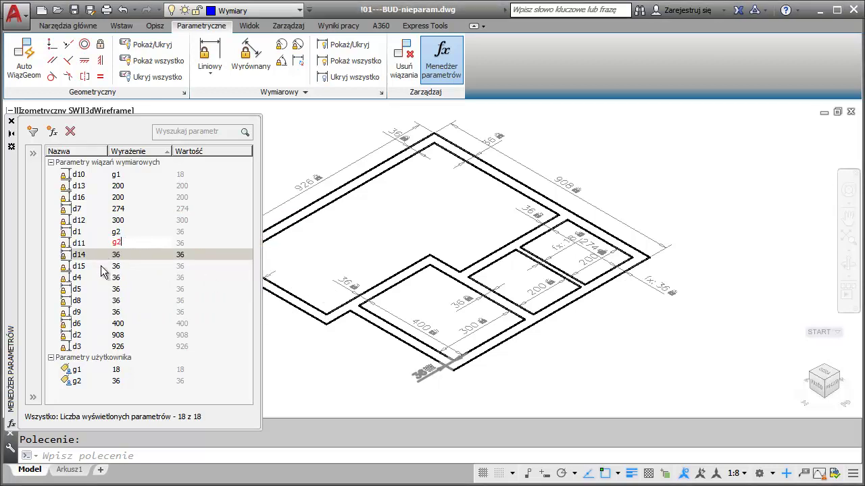
pyautogui.click(118, 258)
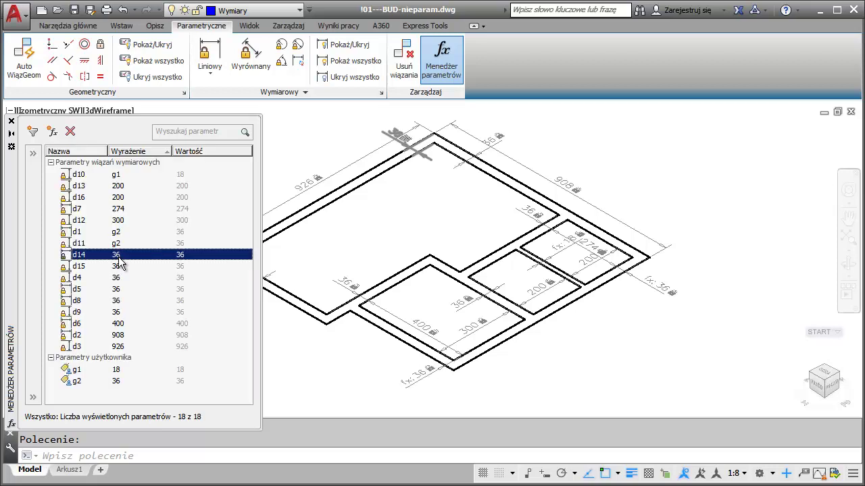
# Set the d14, d15, d4, d5, d8 and d9 expressions to g2
pyautogui.doubleClick(116, 255)
pyautogui.write('g2')
pyautogui.click(116, 268)
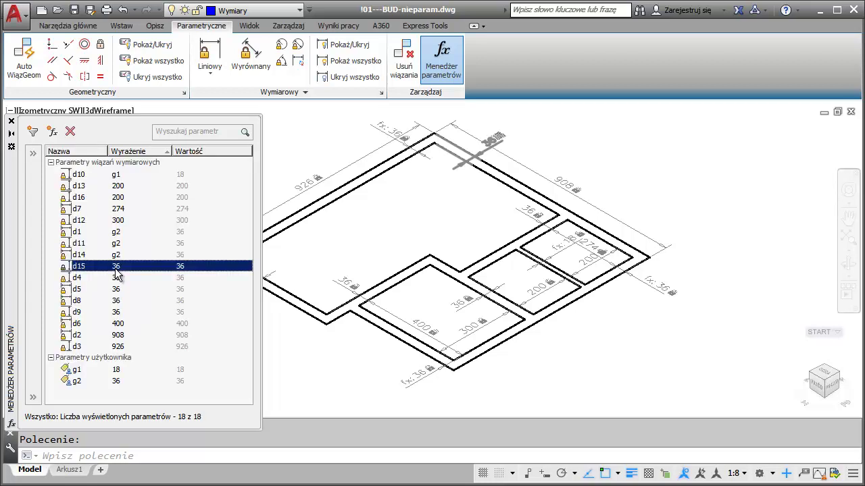
pyautogui.doubleClick(116, 267)
pyautogui.write('g2')
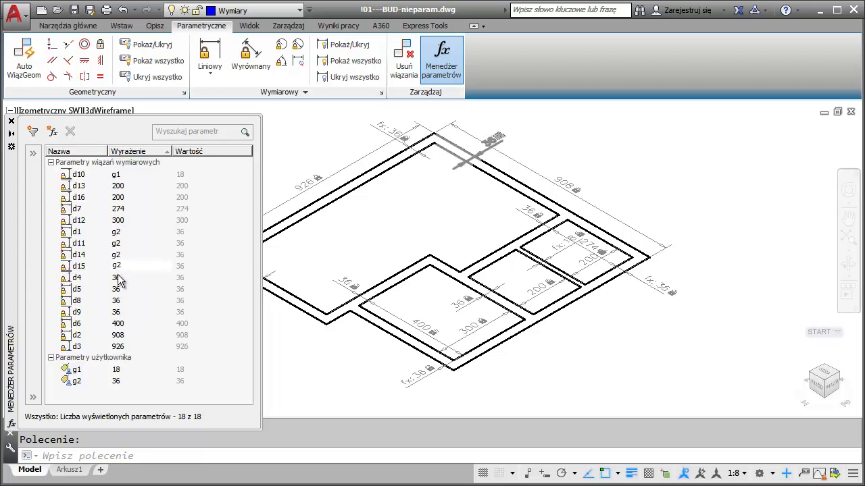
pyautogui.doubleClick(116, 278)
pyautogui.write('g2')
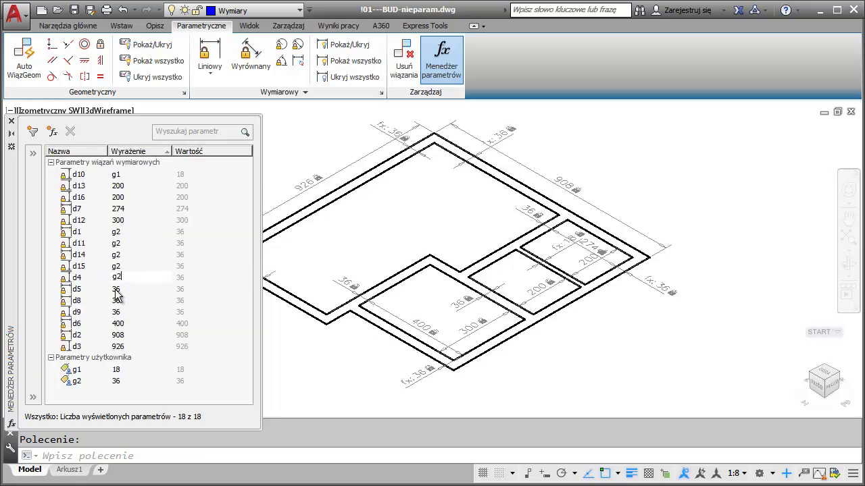
pyautogui.doubleClick(117, 289)
pyautogui.write('g2')
pyautogui.doubleClick(117, 301)
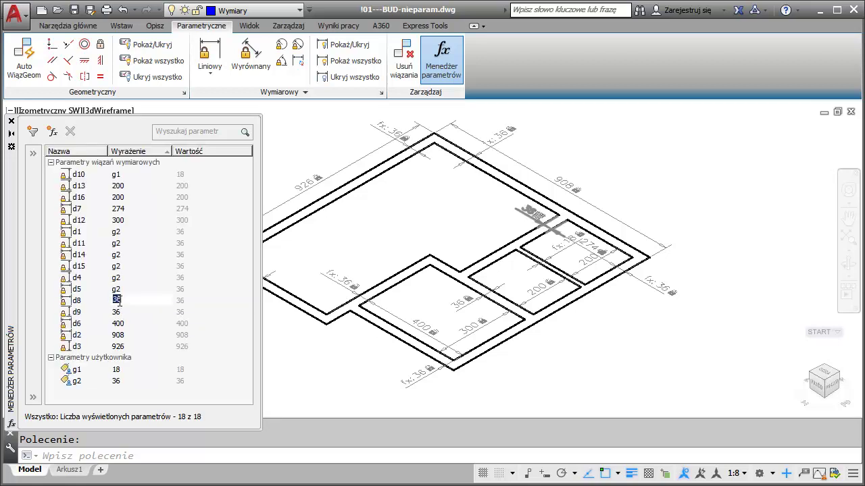
pyautogui.write('g2')
pyautogui.doubleClick(117, 312)
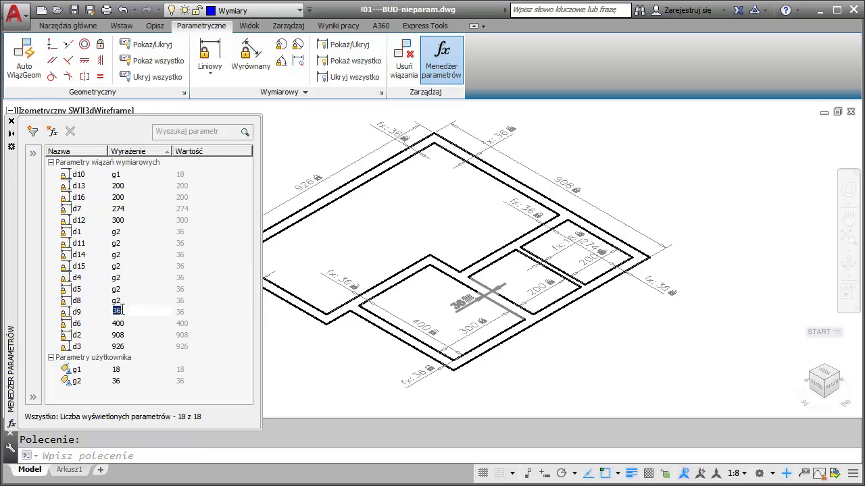
pyautogui.write('g2')
pyautogui.press('Return')
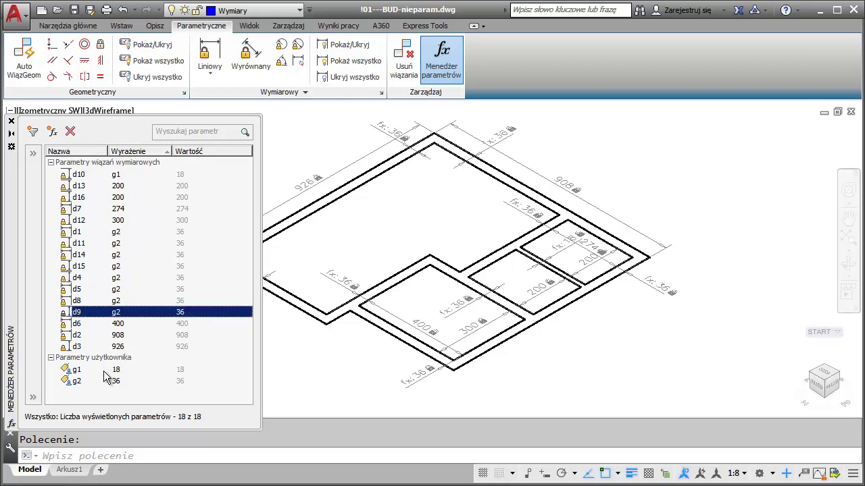
# Collapse the dimensional constraints group and set g2 to 50 to thicken the walls
pyautogui.click(52, 163)
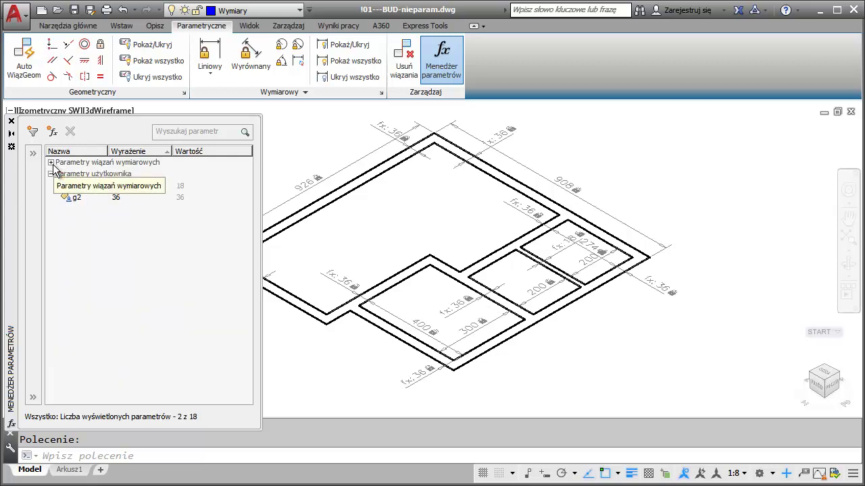
pyautogui.doubleClick(117, 198)
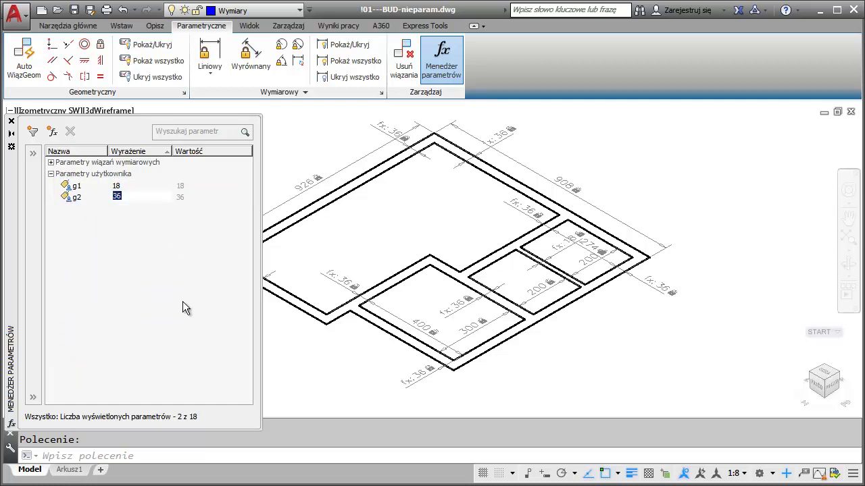
pyautogui.write('50')
pyautogui.press('Return')
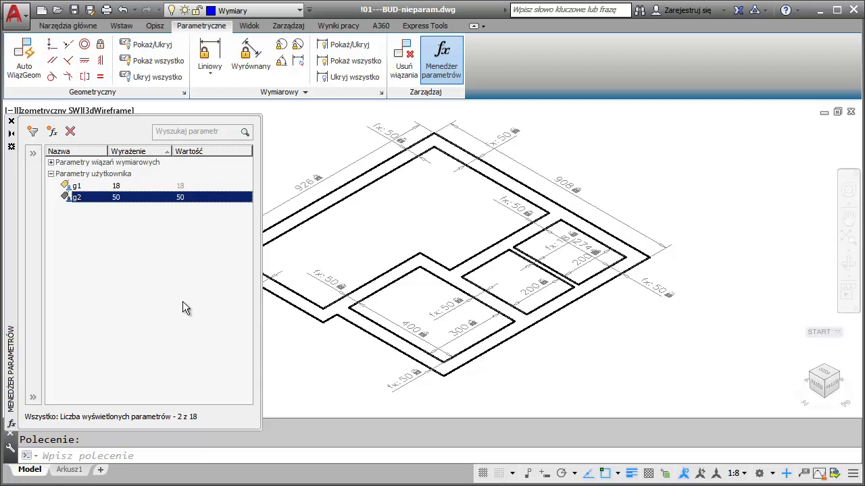
# Set g2 back to 36, restoring the original wall thickness
pyautogui.doubleClick(122, 194)
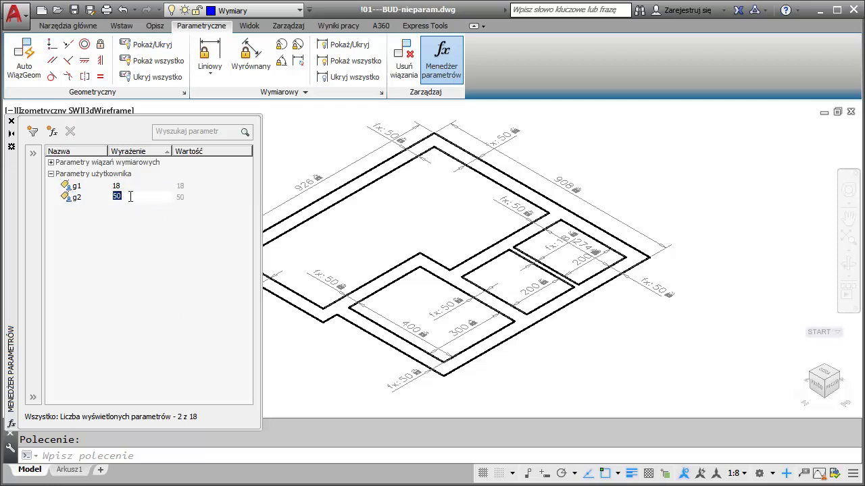
pyautogui.write('36')
pyautogui.press('Return')
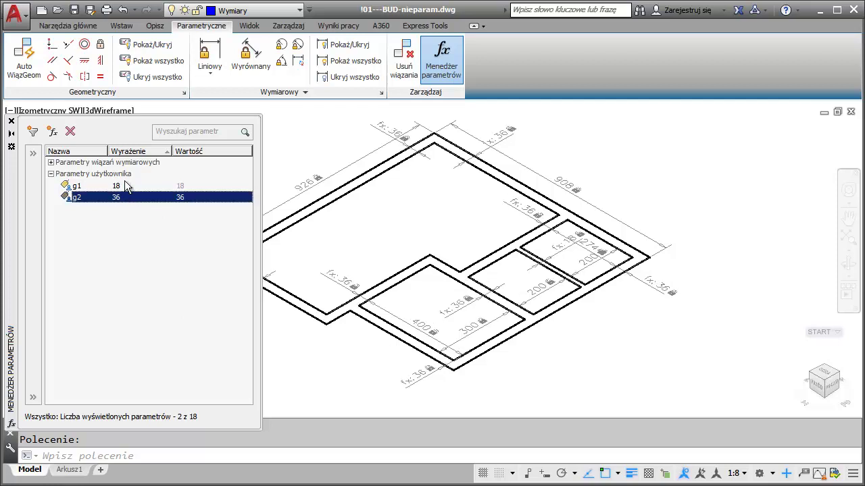
pyautogui.doubleClick(119, 186)
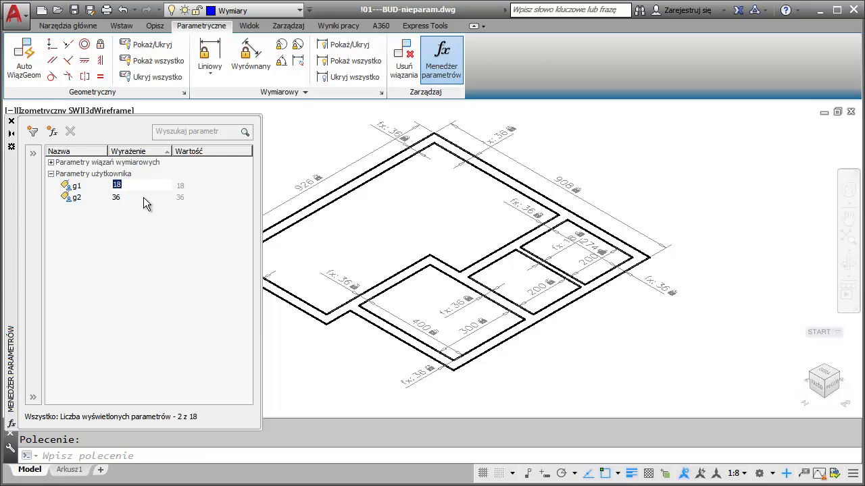
# Set g1's expression to g2, clearing the cyclic-expression error
pyautogui.write('g1')
pyautogui.press('Return')
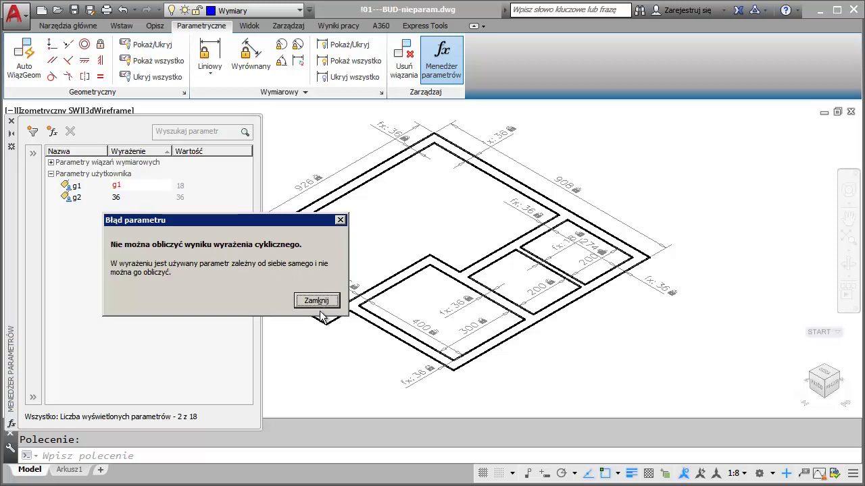
pyautogui.click(317, 301)
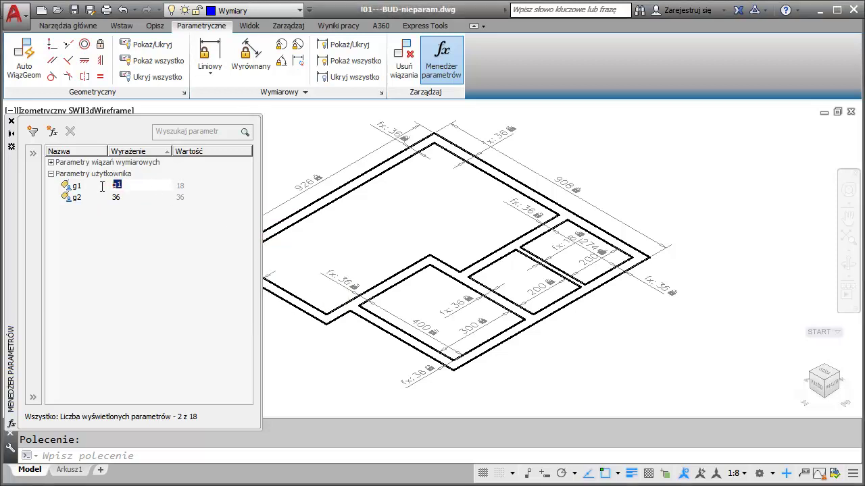
pyautogui.press('BackSpace')
pyautogui.write('2')
pyautogui.press('Return')
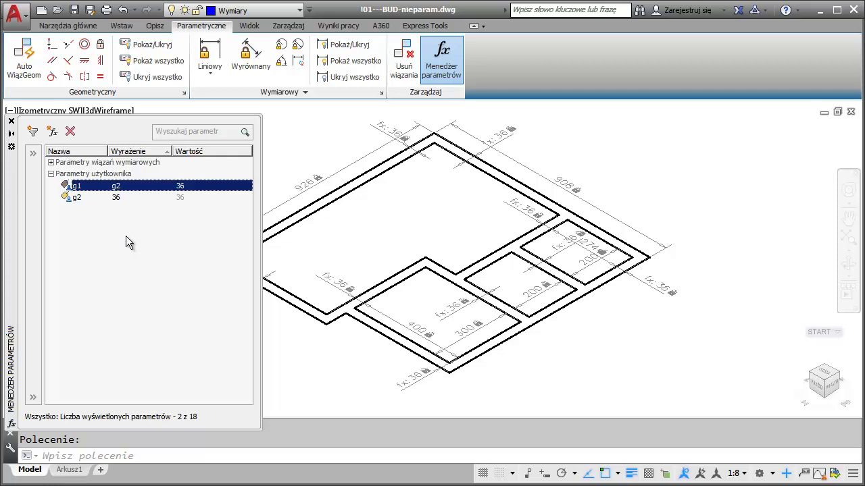
# Trial g2 at 50, restore it to 36, and close the Parameters Manager
pyautogui.click(116, 199)
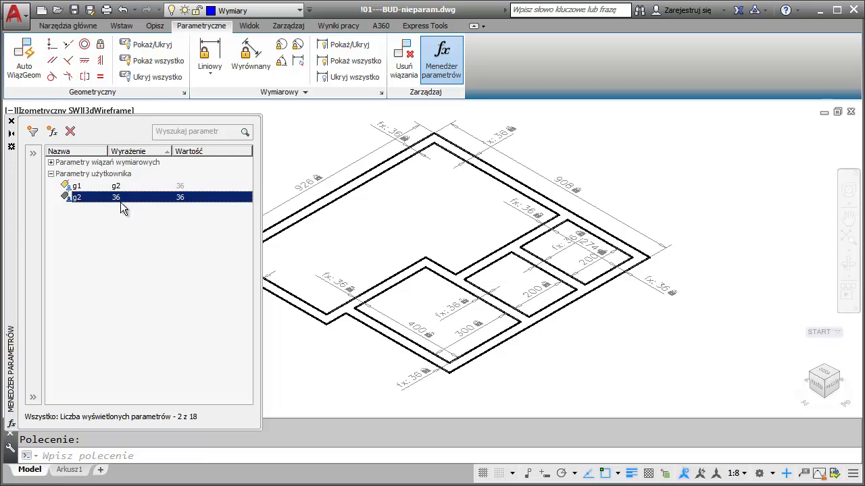
pyautogui.doubleClick(121, 201)
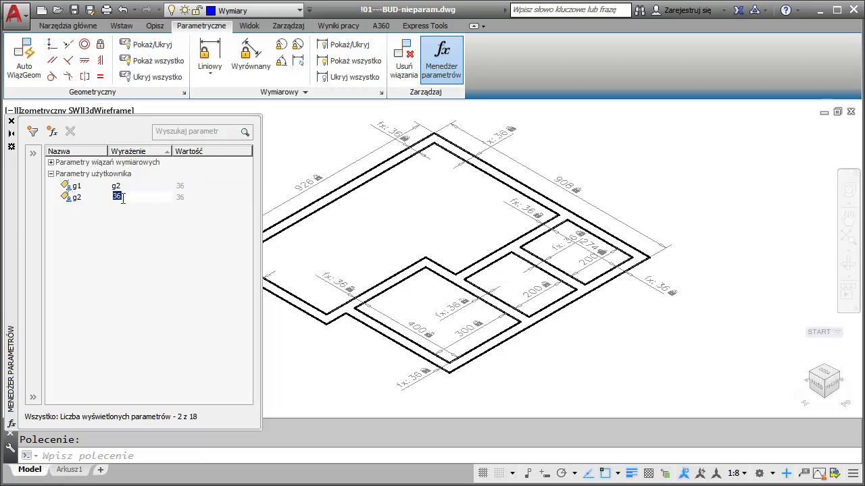
pyautogui.write('50')
pyautogui.press('Return')
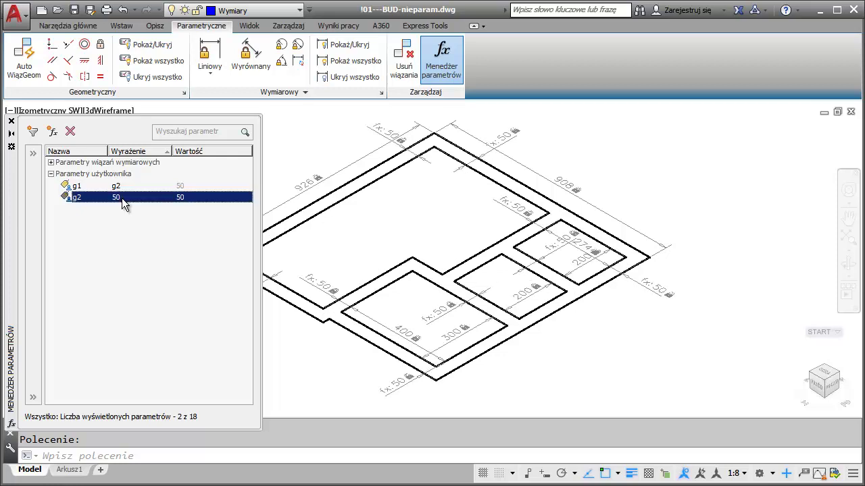
pyautogui.doubleClick(123, 200)
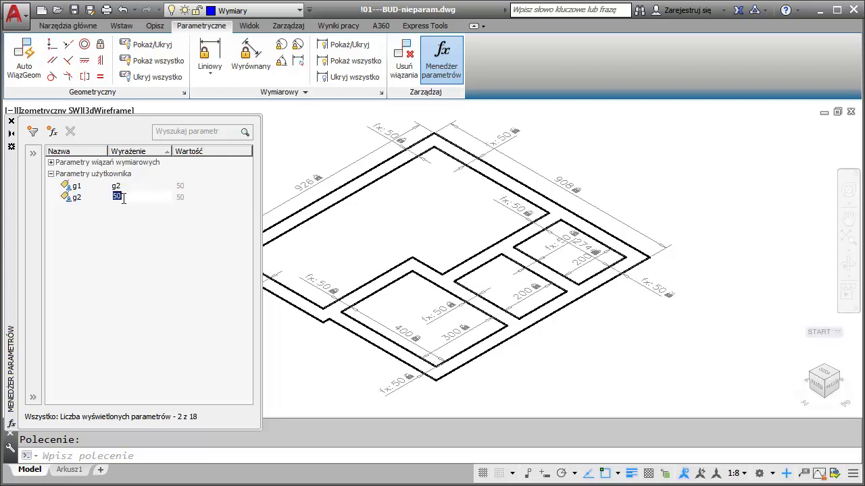
pyautogui.write('36')
pyautogui.press('Return')
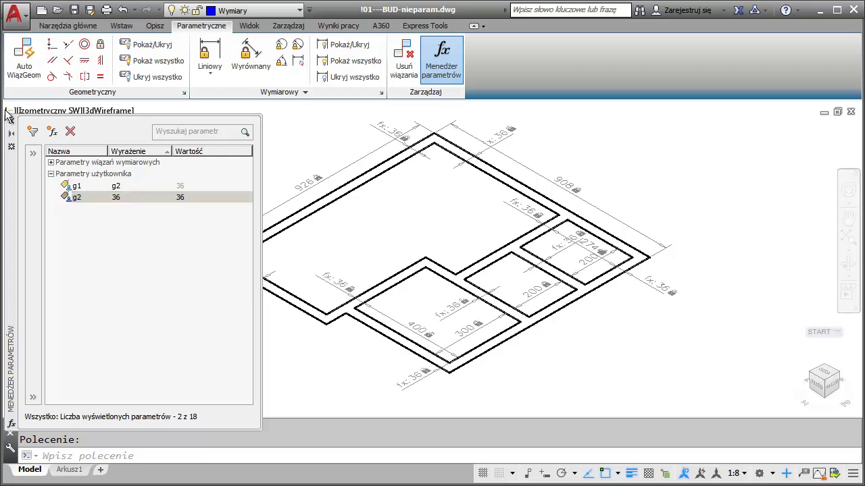
pyautogui.click(11, 121)
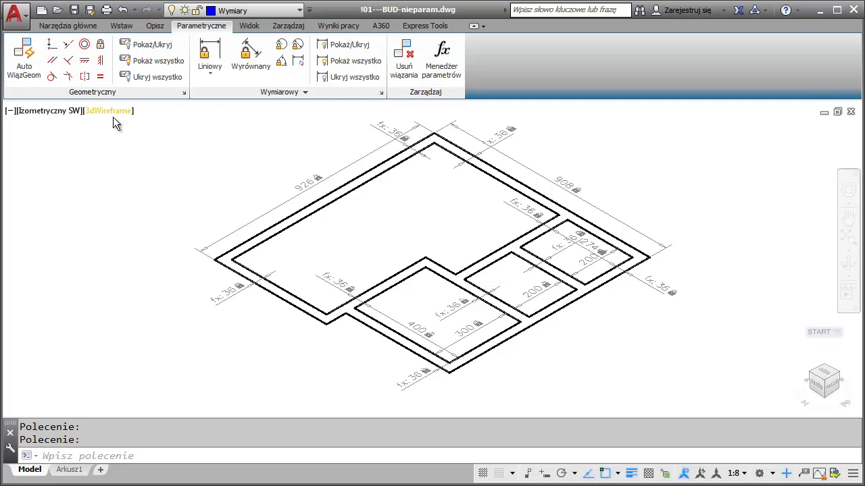
# Switch to the Modelowanie 3D workspace and restore the saved Start-Izo view
pyautogui.click(772, 474)
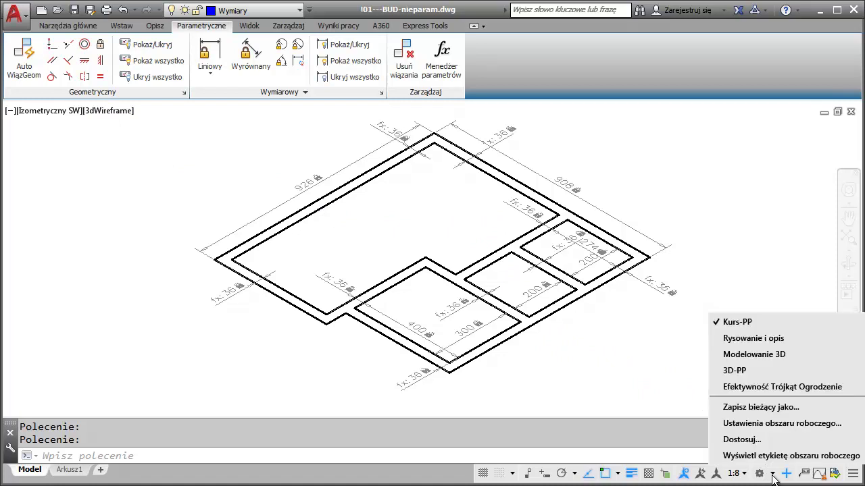
pyautogui.click(737, 358)
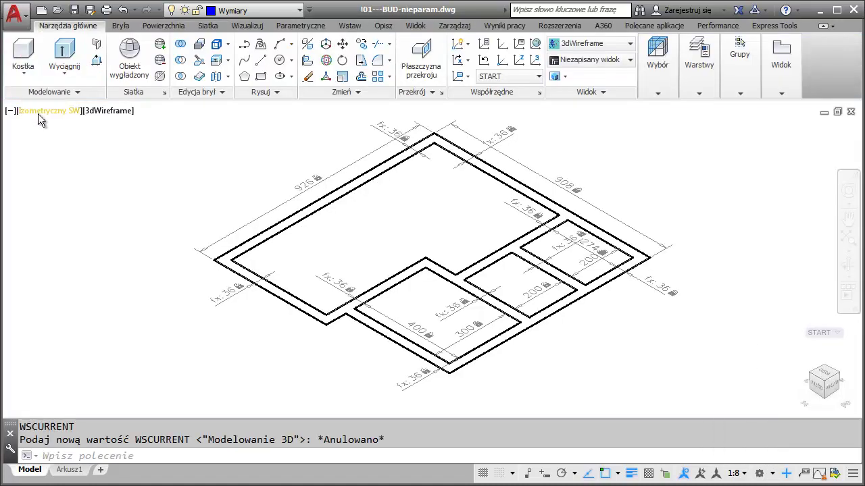
pyautogui.click(39, 113)
pyautogui.moveTo(101, 124)
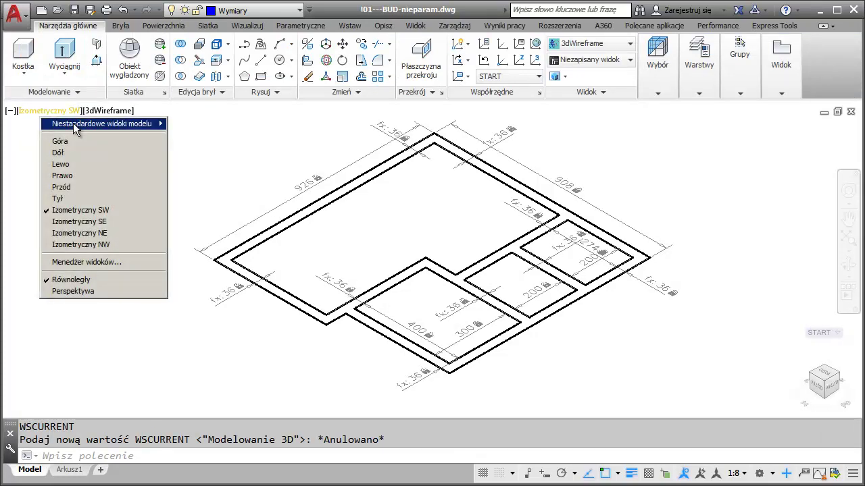
pyautogui.click(192, 135)
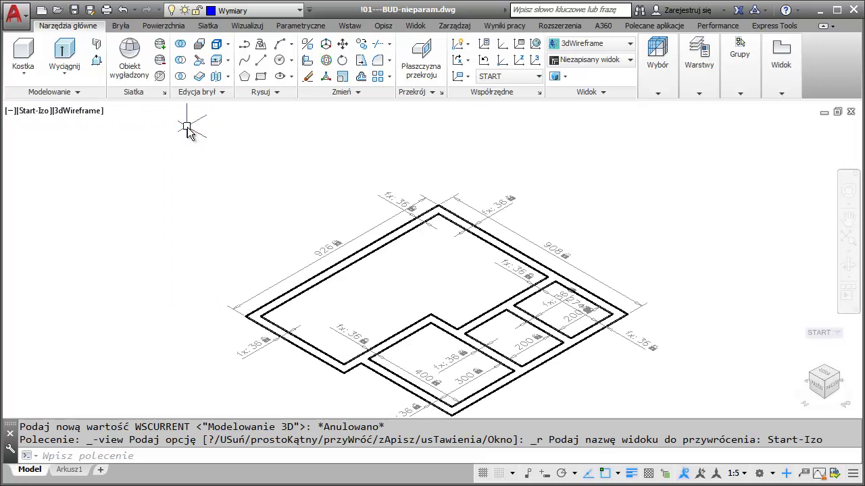
# Trial-extrude the inner wall outline 250 high, then undo it to restore the flat plan
pyautogui.click(64, 51)
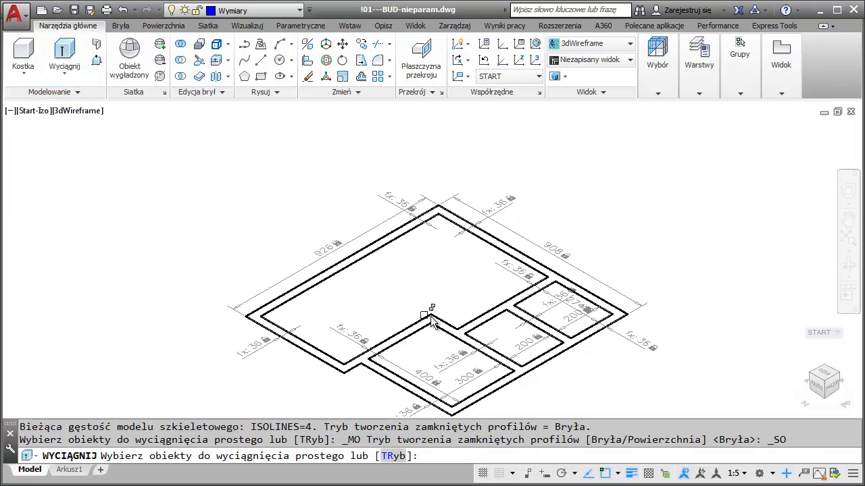
pyautogui.click(466, 324)
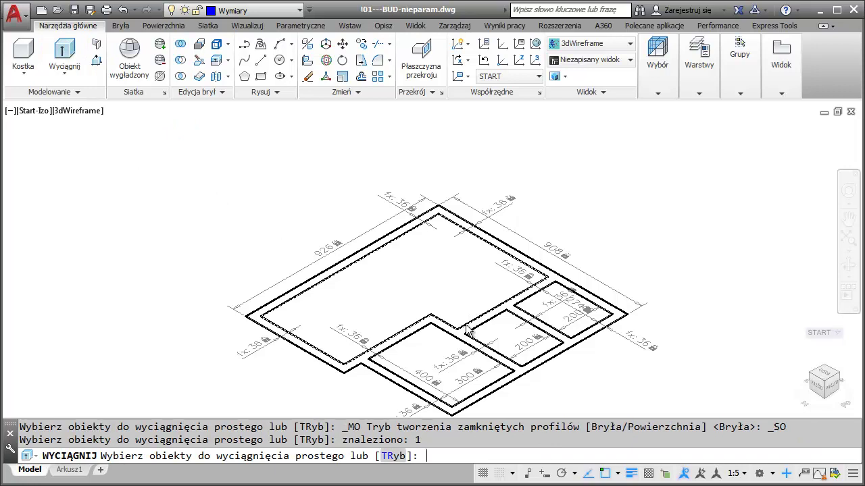
pyautogui.press('Return')
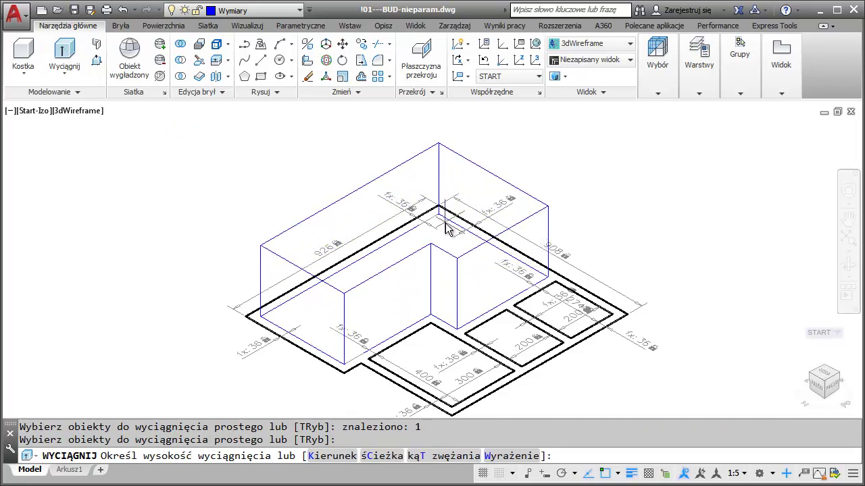
pyautogui.write('250')
pyautogui.press('Return')
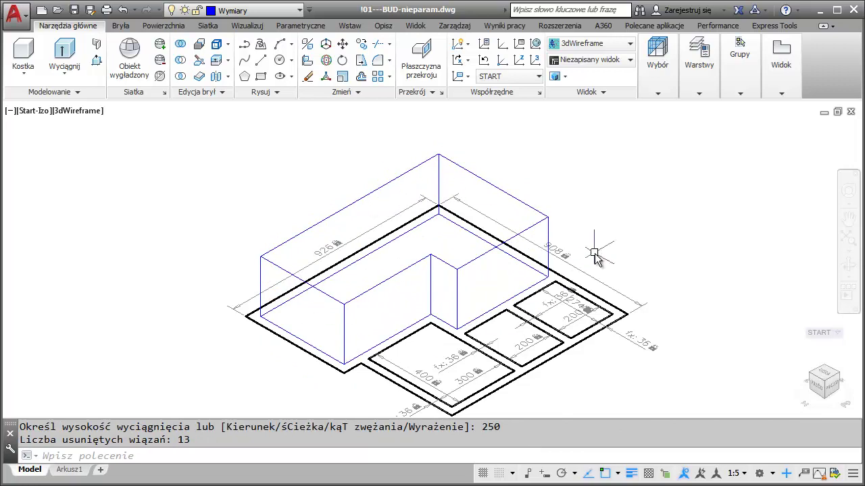
pyautogui.hotkey('ctrl', 'z')
pyautogui.hotkey('ctrl', 'y')
pyautogui.hotkey('ctrl', 'z')
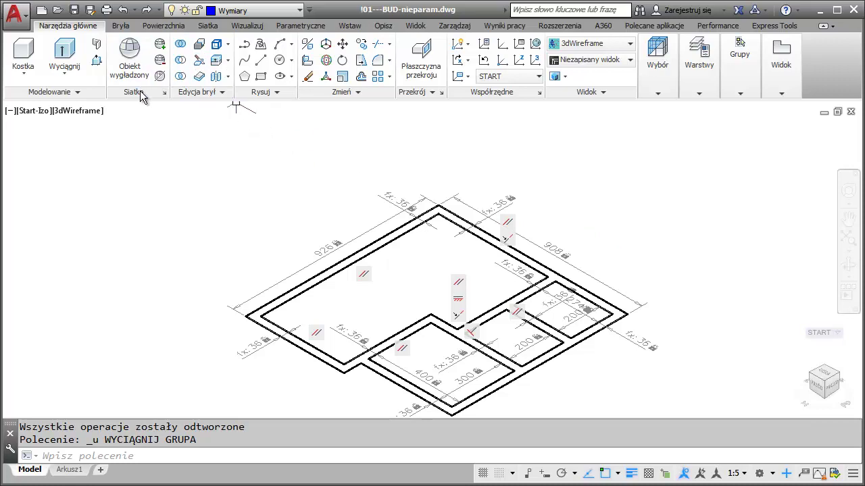
# Hide all geometric constraint markers
pyautogui.click(301, 25)
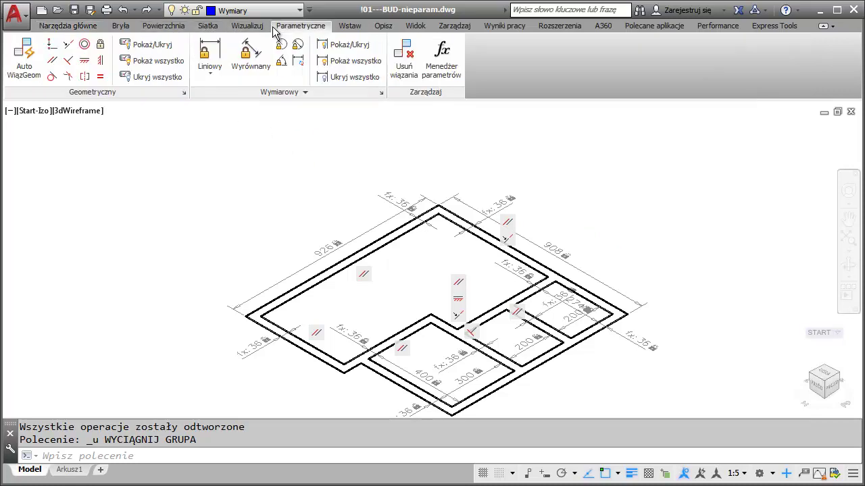
pyautogui.click(149, 77)
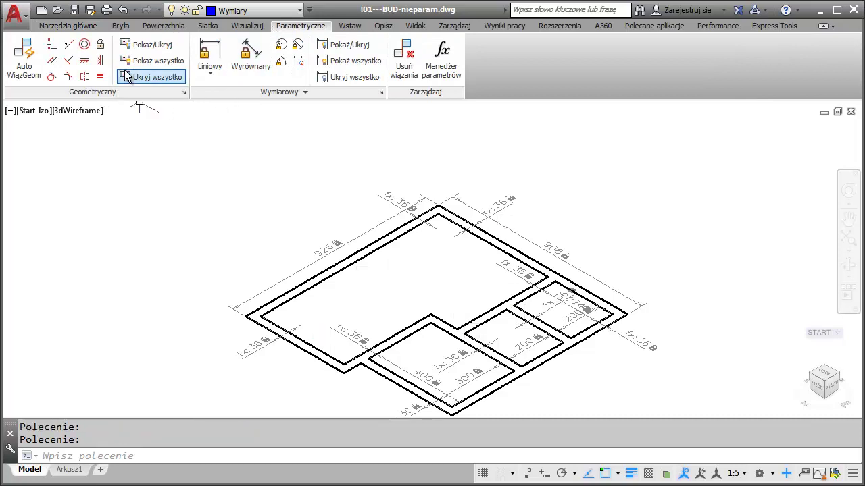
pyautogui.click(82, 24)
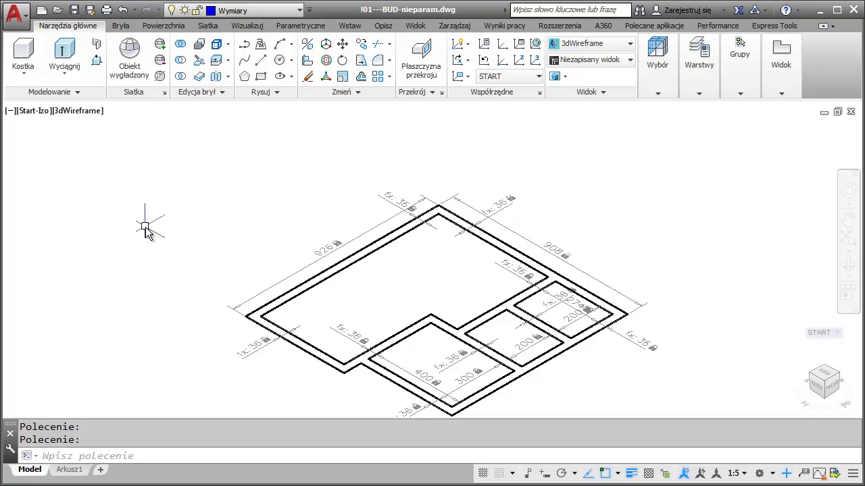
# Extrude the inner wall outlines 250 high on layer Z-WEWnętrzny
pyautogui.click(160, 27)
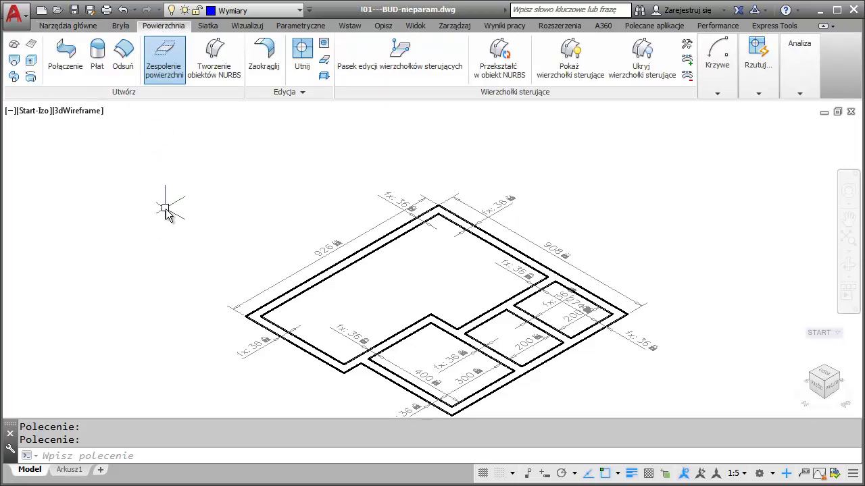
pyautogui.click(230, 10)
pyautogui.click(229, 91)
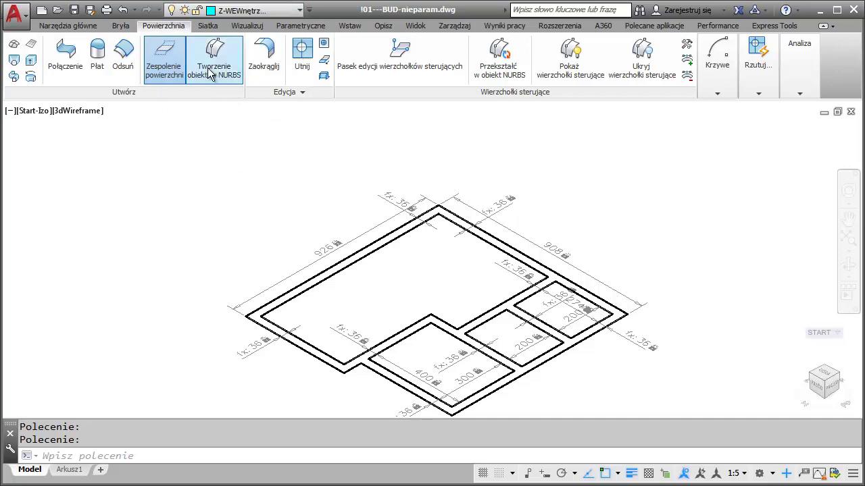
pyautogui.click(31, 62)
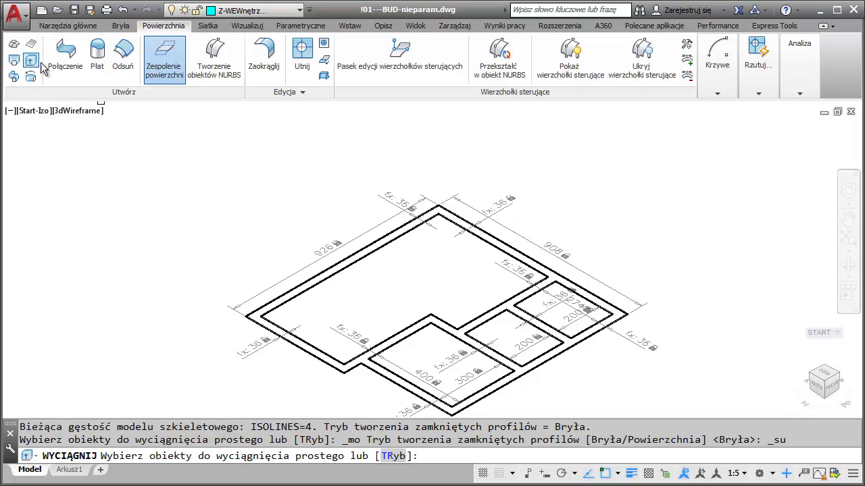
pyautogui.click(536, 303)
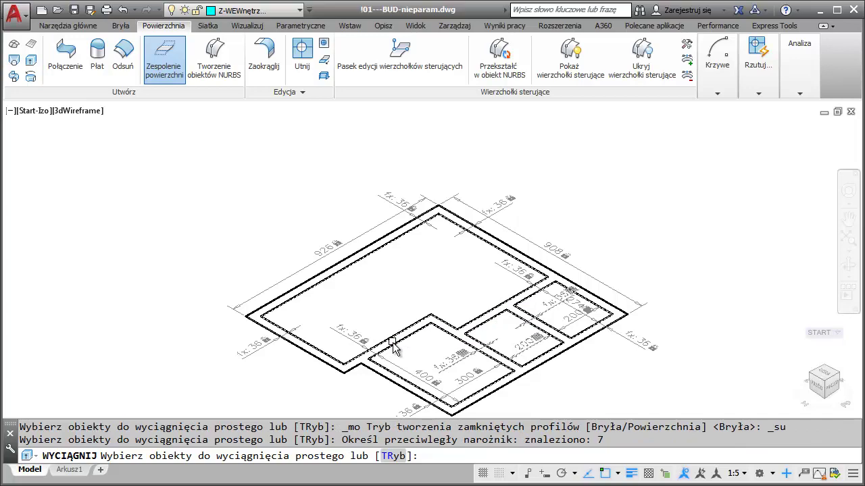
pyautogui.press('Return')
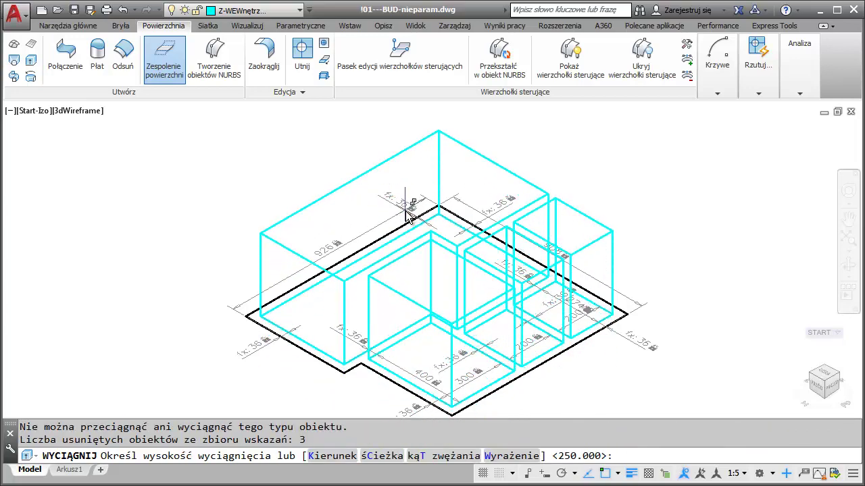
pyautogui.write('250')
pyautogui.press('Return')
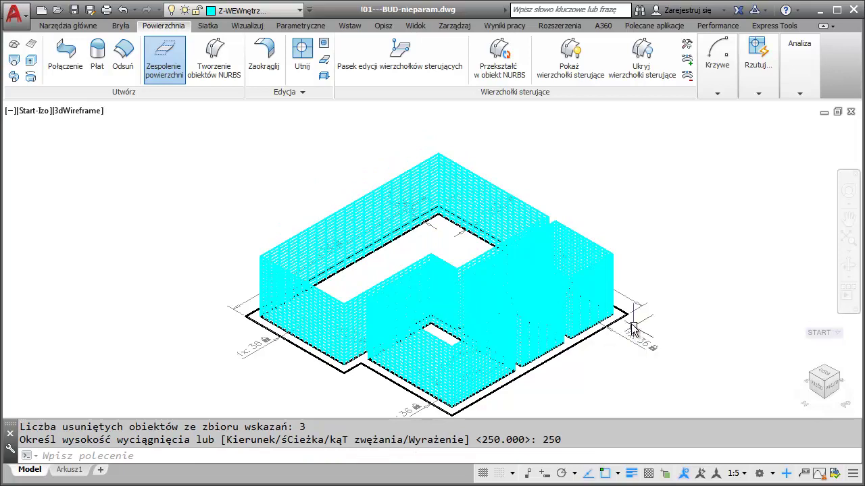
# Extrude the outer wall outline 250 high on layer Z-ZEWnętrzny
pyautogui.click(241, 12)
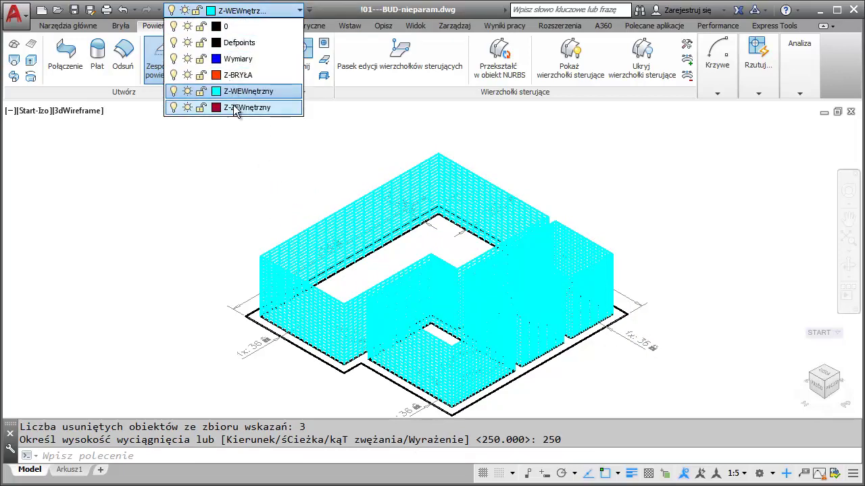
pyautogui.click(235, 110)
pyautogui.click(31, 61)
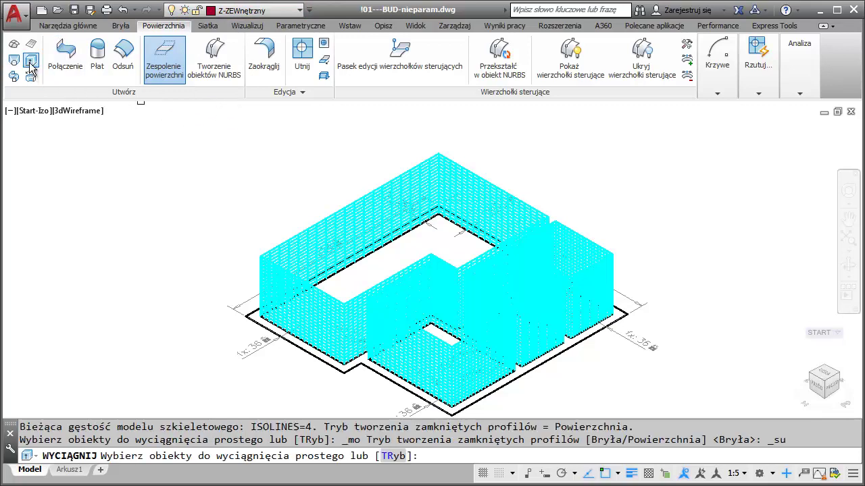
pyautogui.click(309, 356)
pyautogui.press('Return')
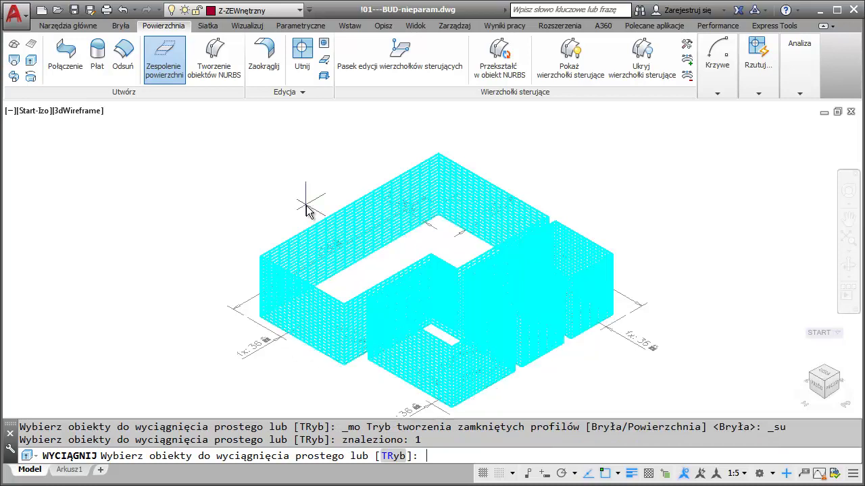
pyautogui.write('250')
pyautogui.press('Return')
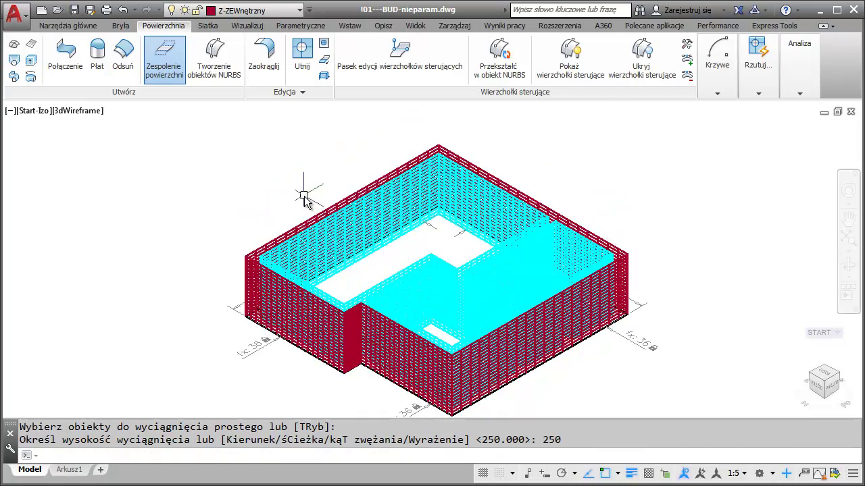
pyautogui.click(33, 113)
pyautogui.moveTo(95, 123)
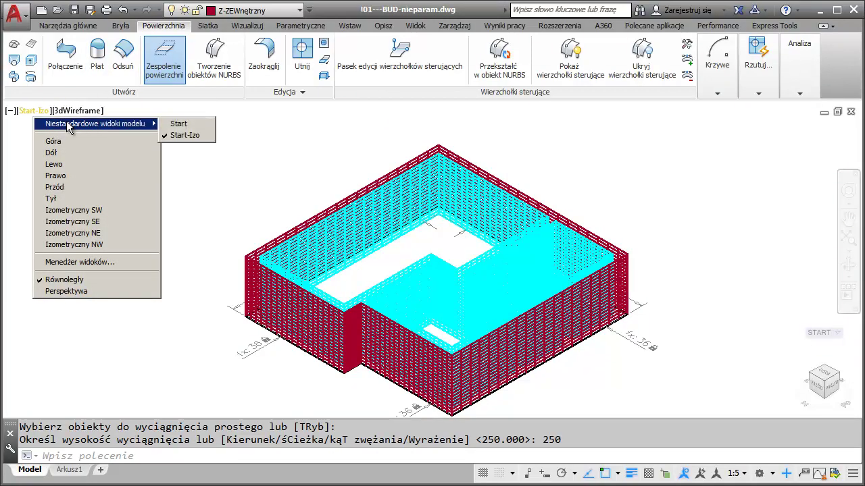
# Restore the Start view, return to Start-Izo, and shade the walls in Koncepcyjny style
pyautogui.click(175, 123)
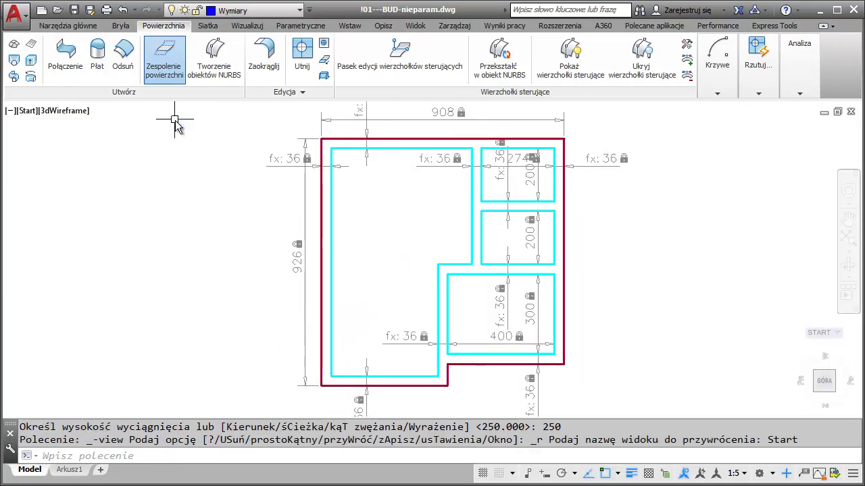
pyautogui.write('c')
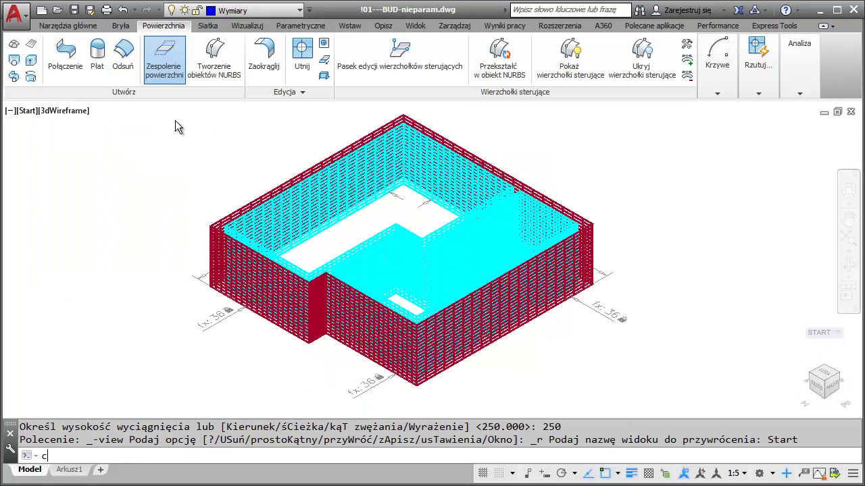
pyautogui.press('Return')
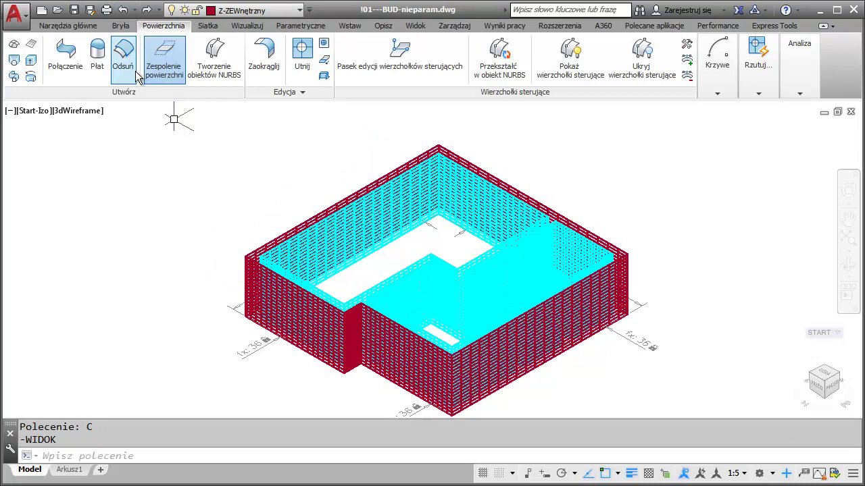
pyautogui.click(77, 110)
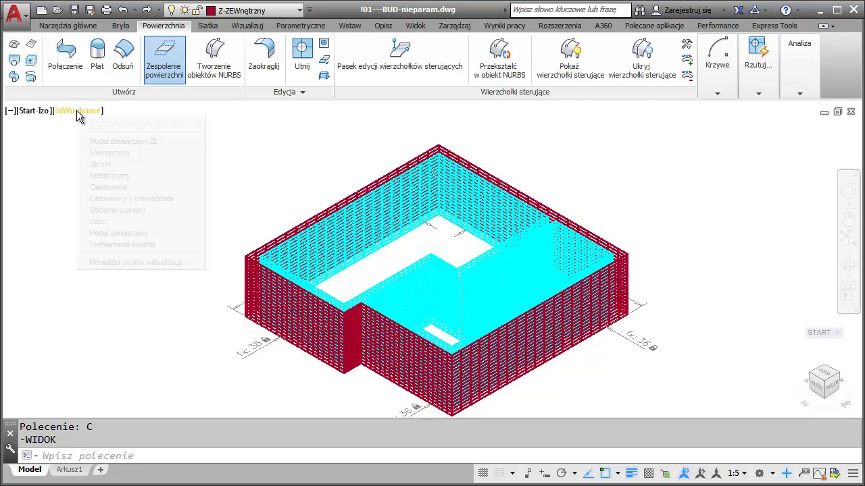
pyautogui.click(109, 153)
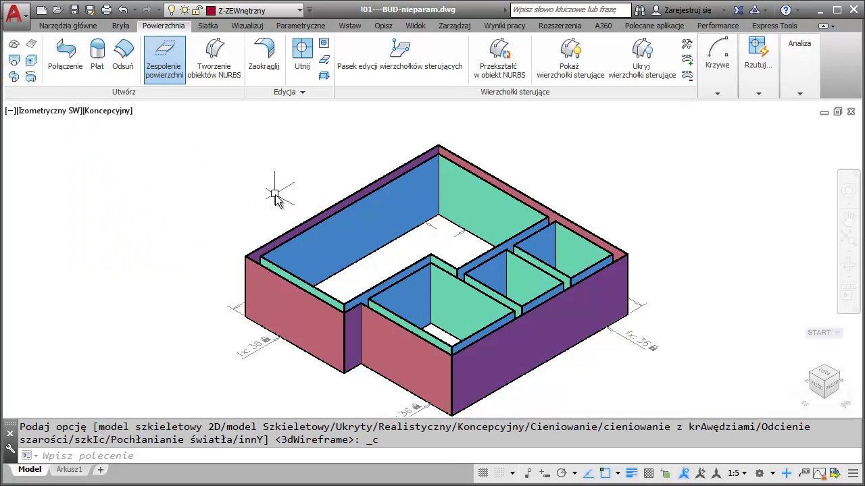
pyautogui.doubleClick(639, 342)
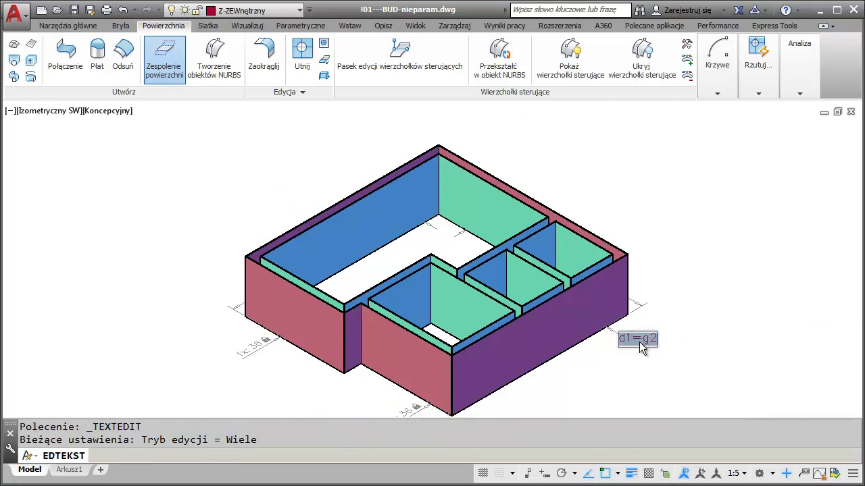
pyautogui.click(729, 271)
pyautogui.press('Escape')
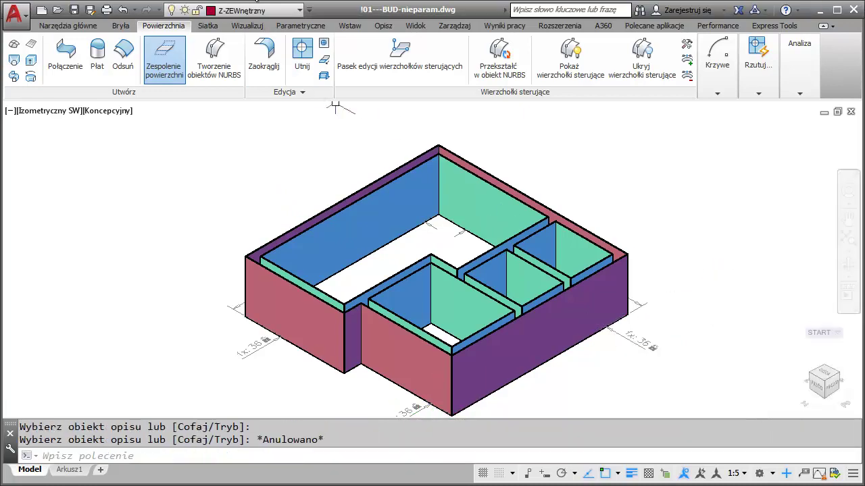
pyautogui.click(304, 27)
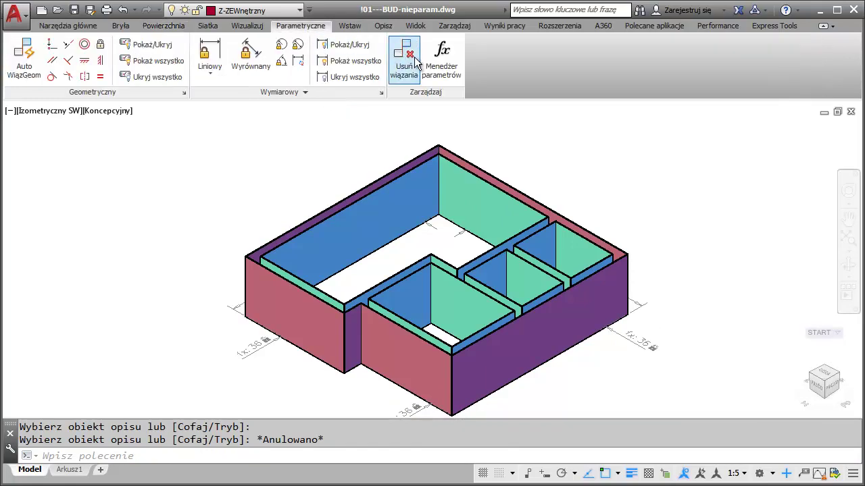
pyautogui.click(442, 60)
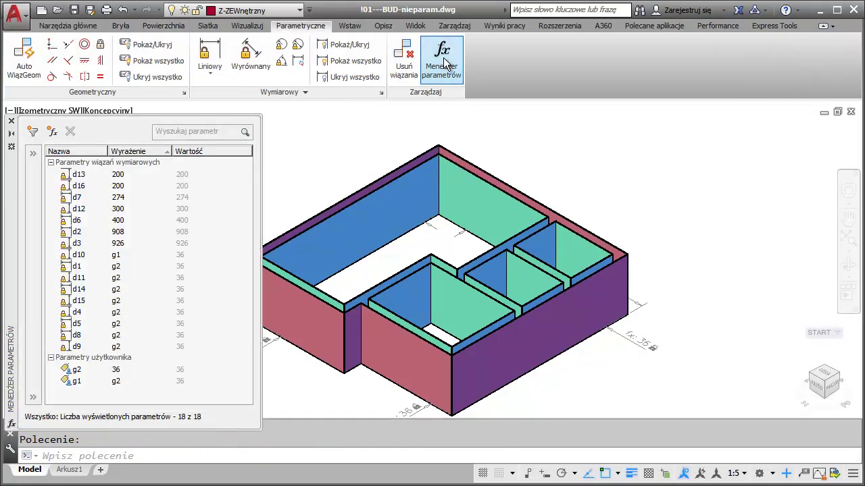
pyautogui.click(126, 382)
pyautogui.doubleClick(116, 381)
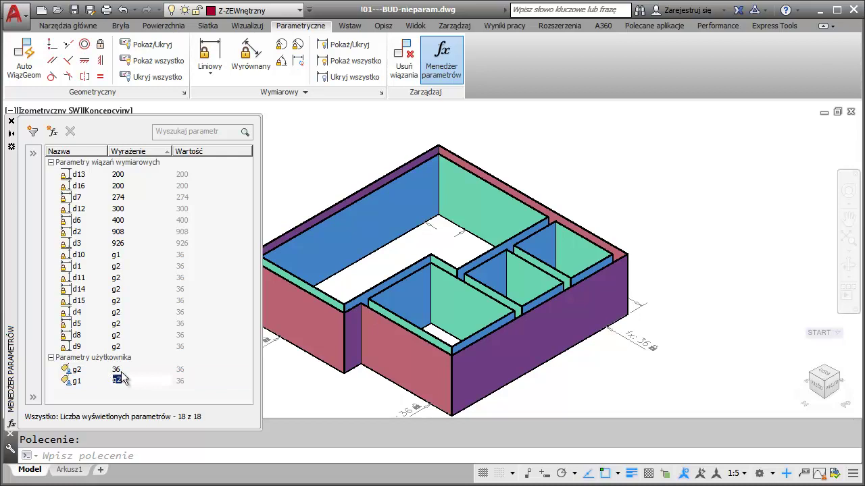
pyautogui.click(122, 370)
pyautogui.click(123, 371)
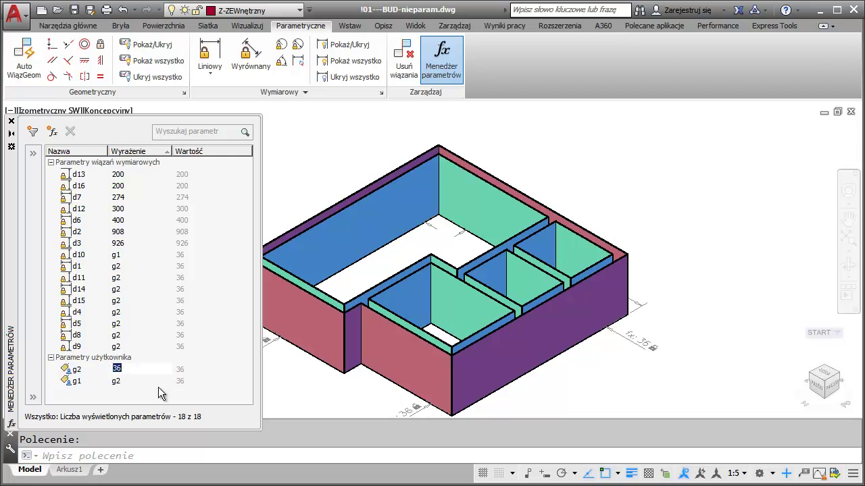
pyautogui.write('50')
pyautogui.press('Return')
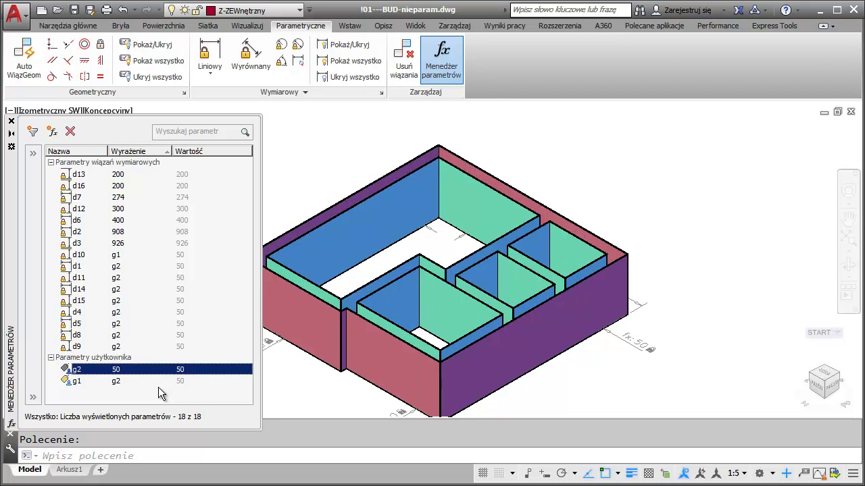
pyautogui.doubleClick(126, 370)
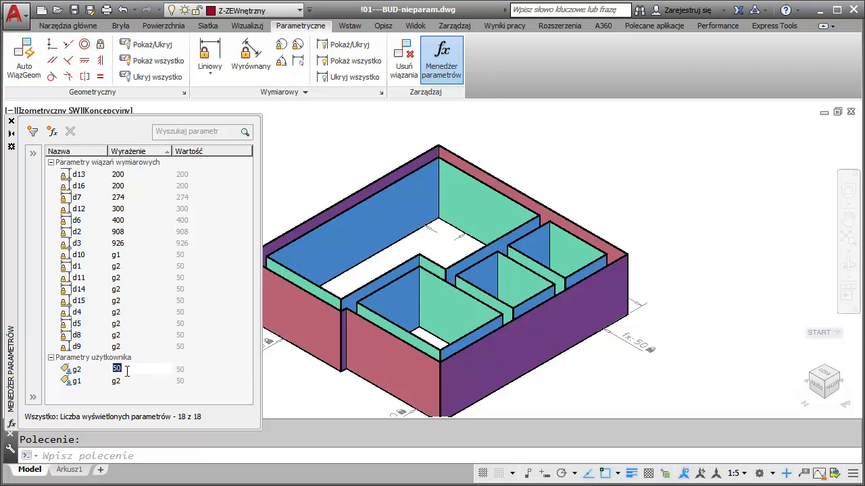
pyautogui.write('36')
pyautogui.press('Return')
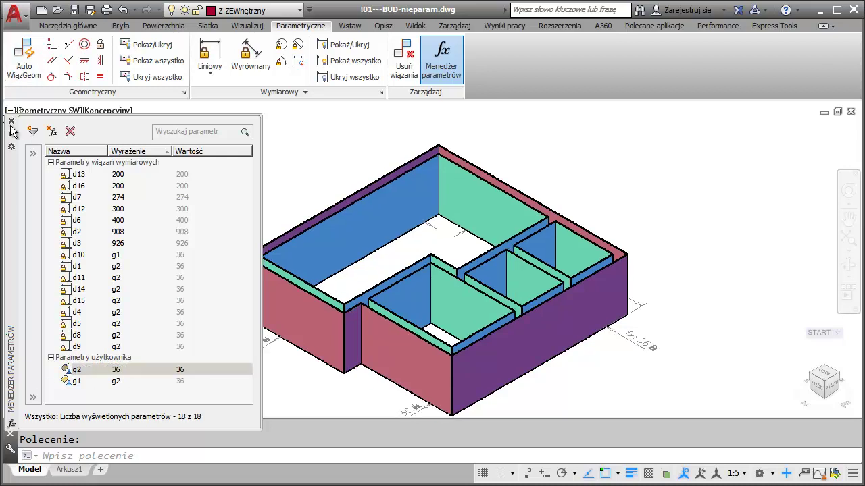
pyautogui.click(11, 121)
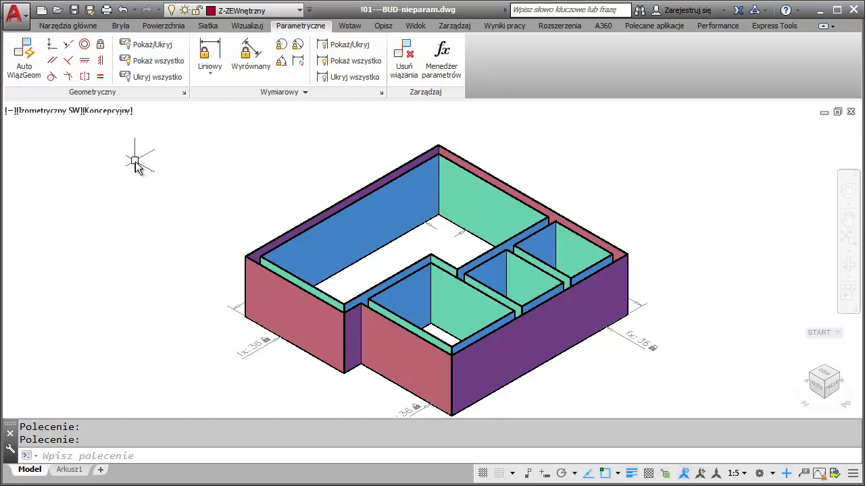
# Undo three steps back to the flat wall outlines
pyautogui.hotkey('ctrl', 'z')
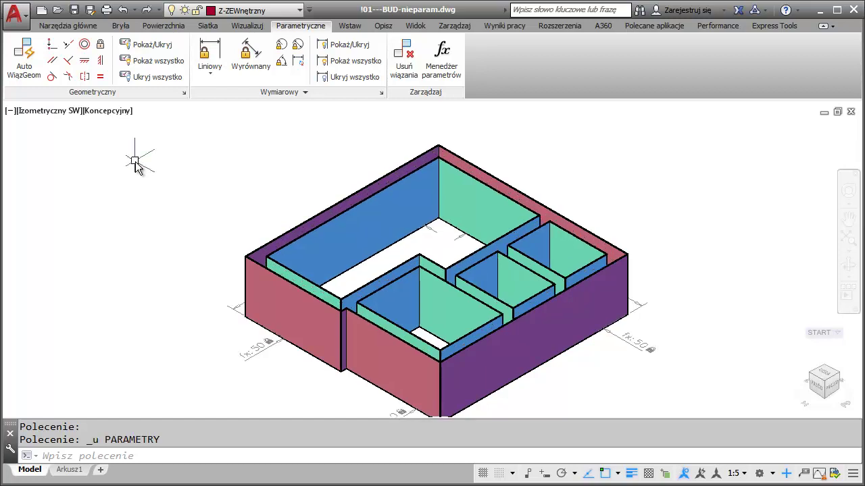
pyautogui.hotkey('ctrl', 'z')
pyautogui.hotkey('ctrl', 'z')
pyautogui.hotkey('ctrl', 'z')
pyautogui.hotkey('ctrl', 'z')
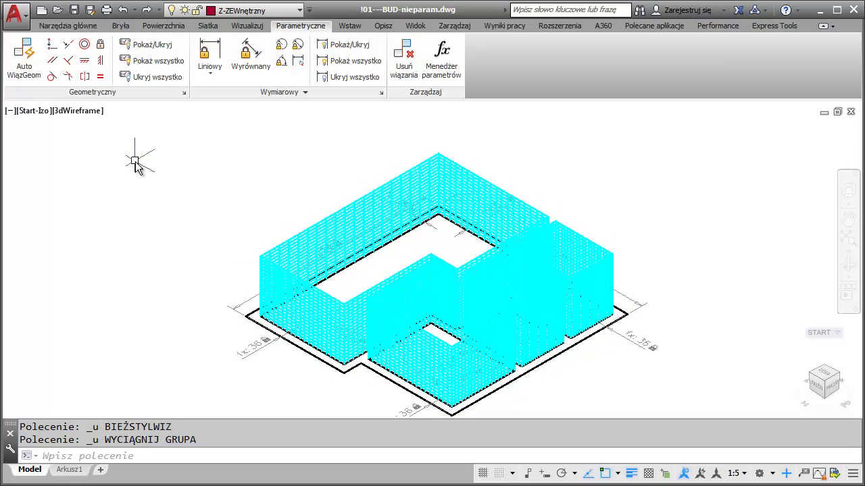
pyautogui.hotkey('ctrl', 'z')
pyautogui.hotkey('ctrl', 'z')
pyautogui.hotkey('ctrl', 'z')
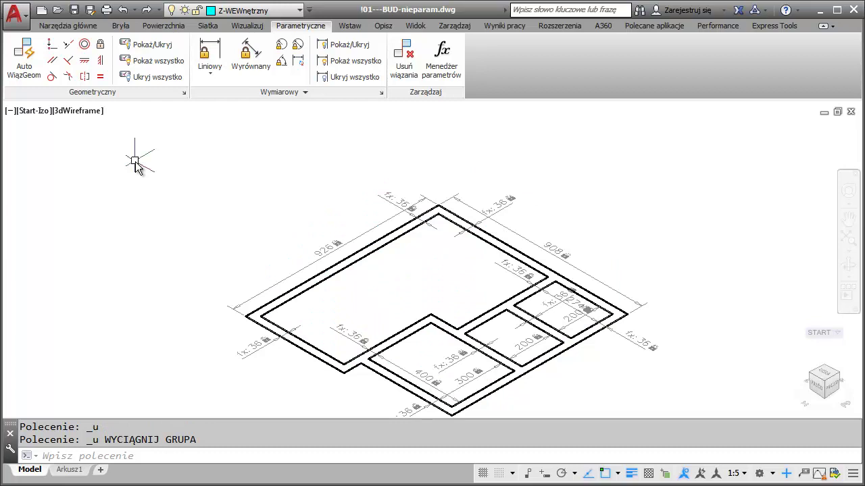
# Presspull the four room outlines 250 high using the Multiple option
pyautogui.click(121, 26)
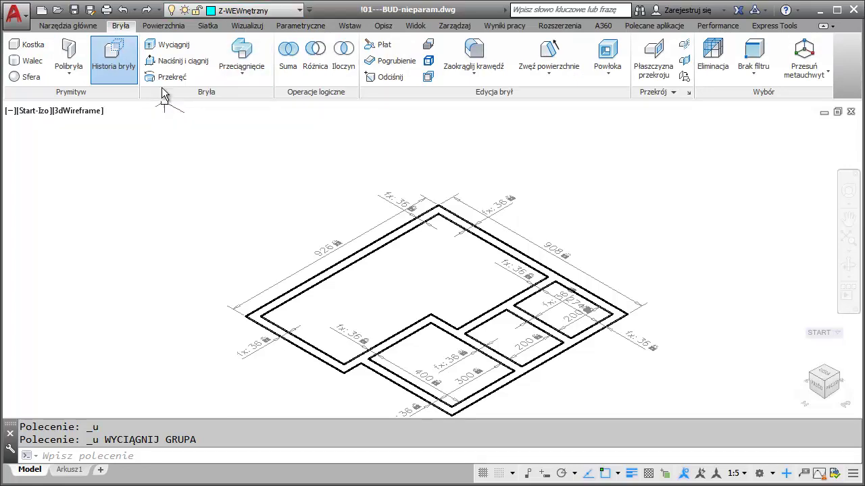
pyautogui.click(175, 61)
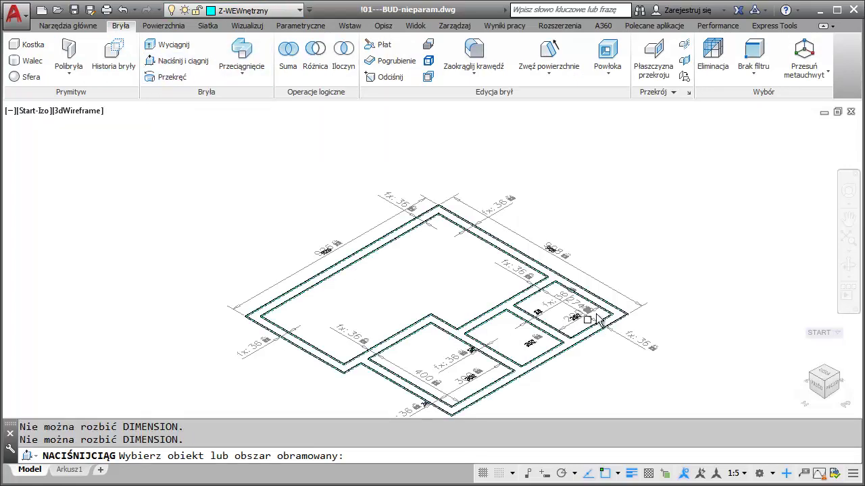
pyautogui.click(548, 301)
pyautogui.click(533, 298)
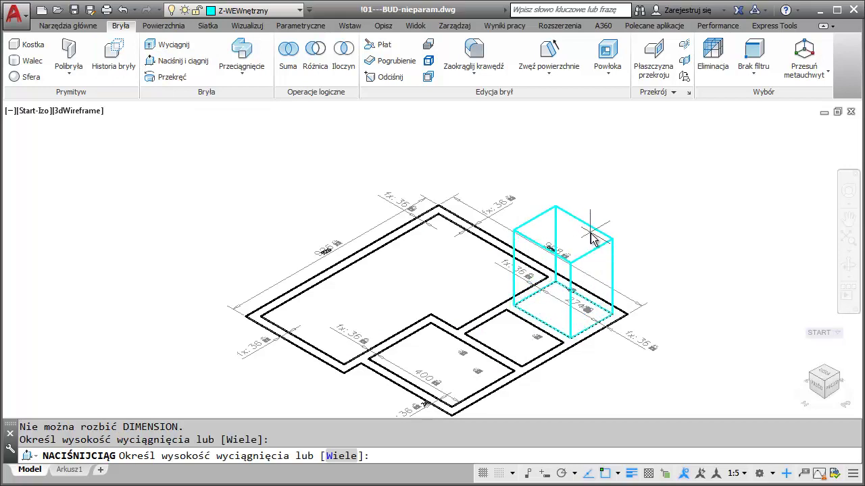
pyautogui.write('w')
pyautogui.press('Return')
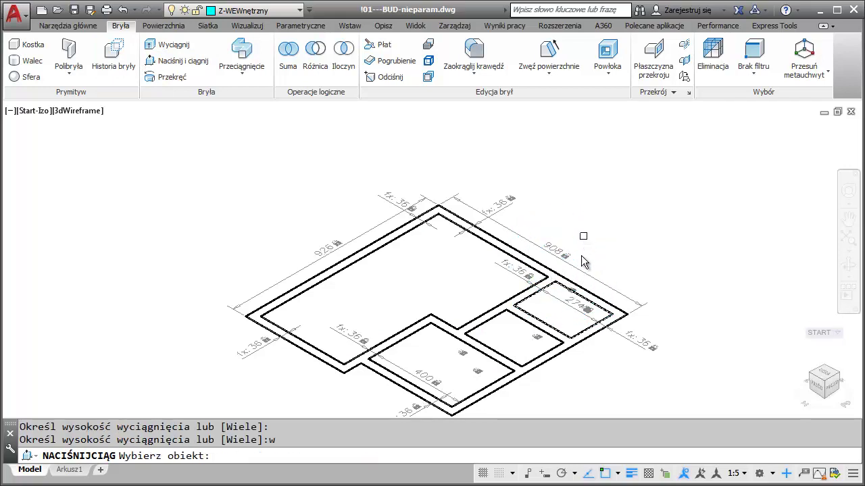
pyautogui.click(506, 312)
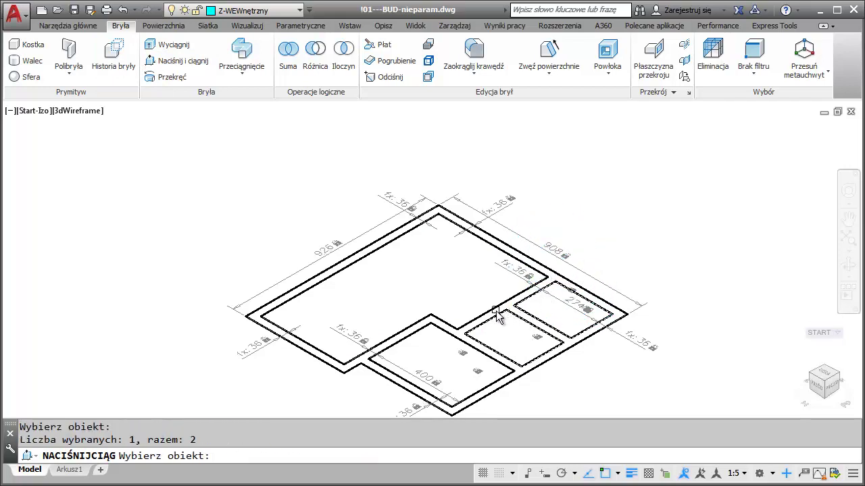
pyautogui.click(500, 315)
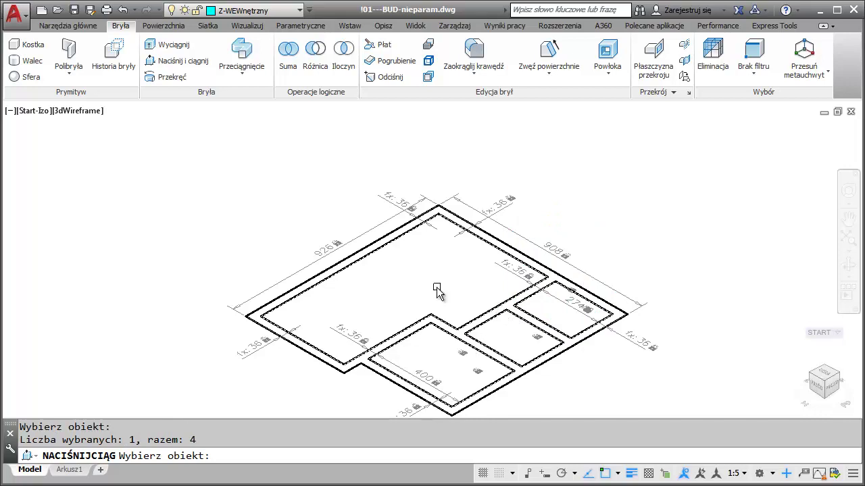
pyautogui.press('Return')
pyautogui.write('250')
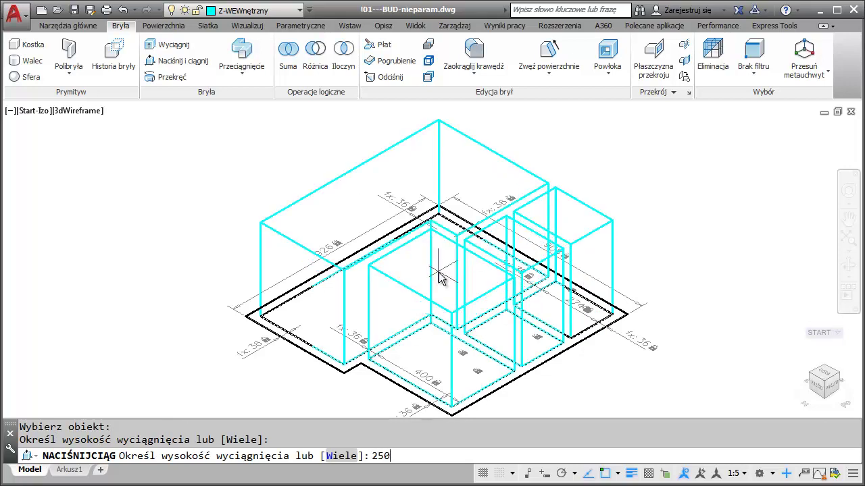
pyautogui.press('Return')
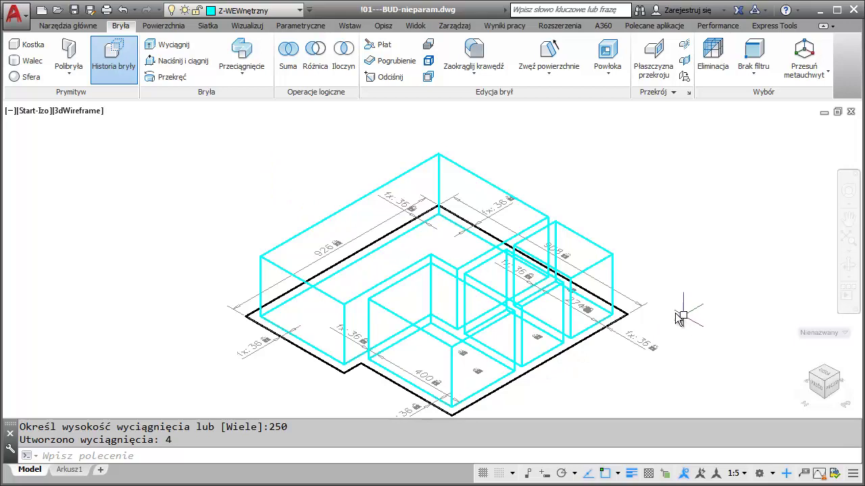
# Presspull the outer building outline up 250 as a solid on layer Z-ZEWnętrzny
pyautogui.click(230, 10)
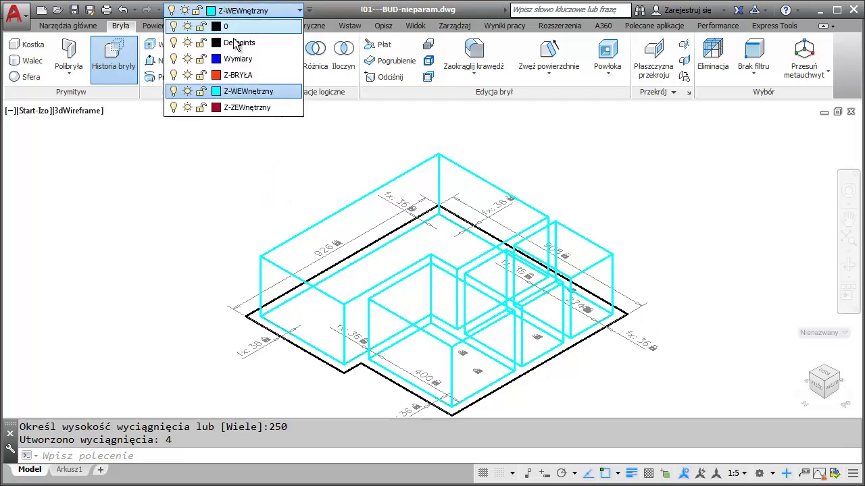
pyautogui.click(240, 107)
pyautogui.click(177, 64)
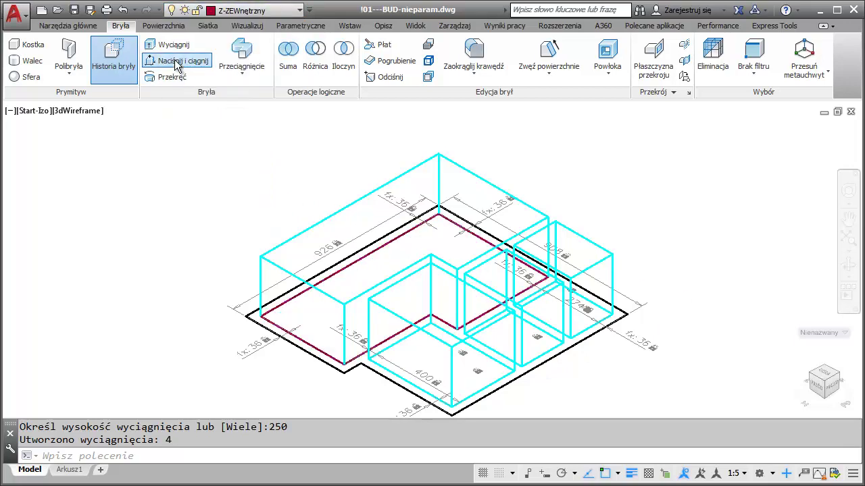
pyautogui.click(310, 362)
pyautogui.write('250')
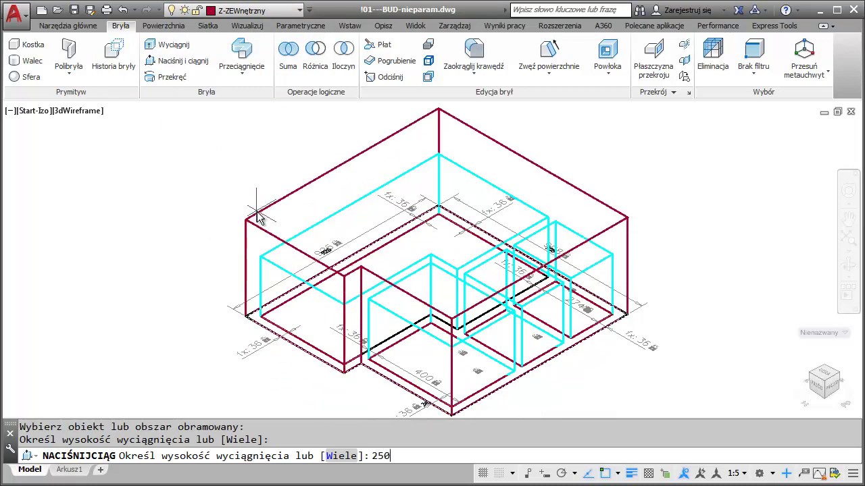
pyautogui.press('Return')
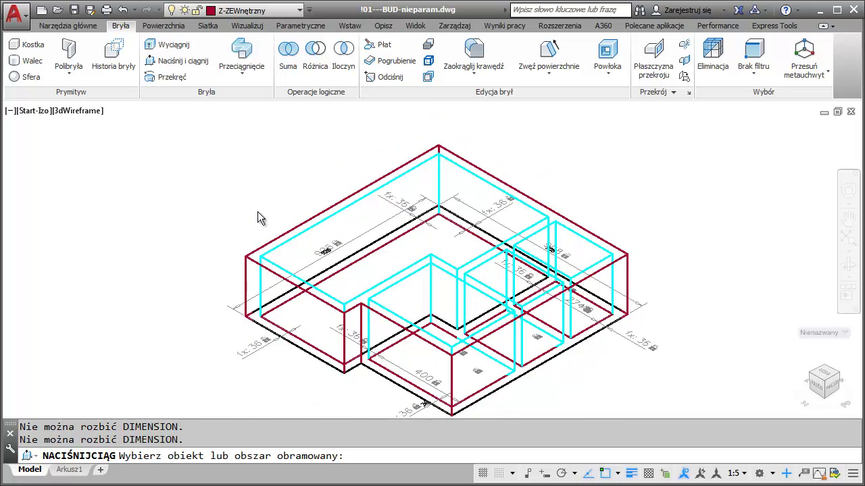
pyautogui.press('Escape')
pyautogui.click(316, 60)
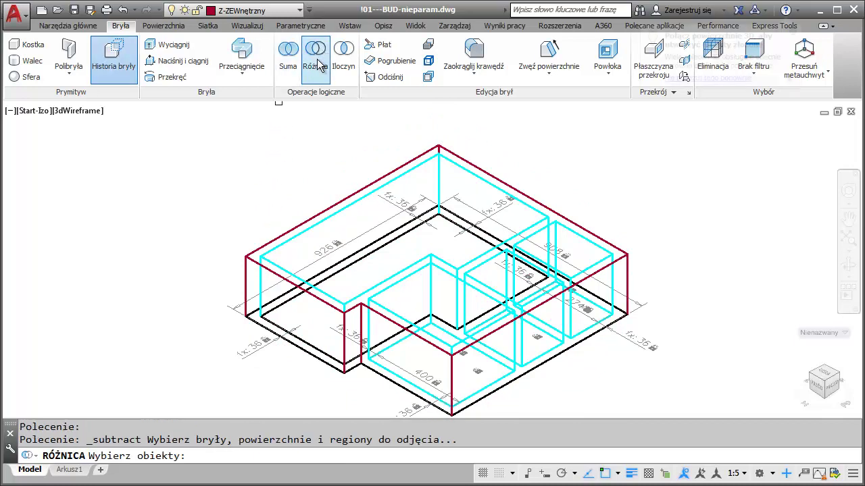
# Subtract the four inner room boxes from the outer wall block and shade it Koncepcyjny
pyautogui.click(300, 223)
pyautogui.press('Return')
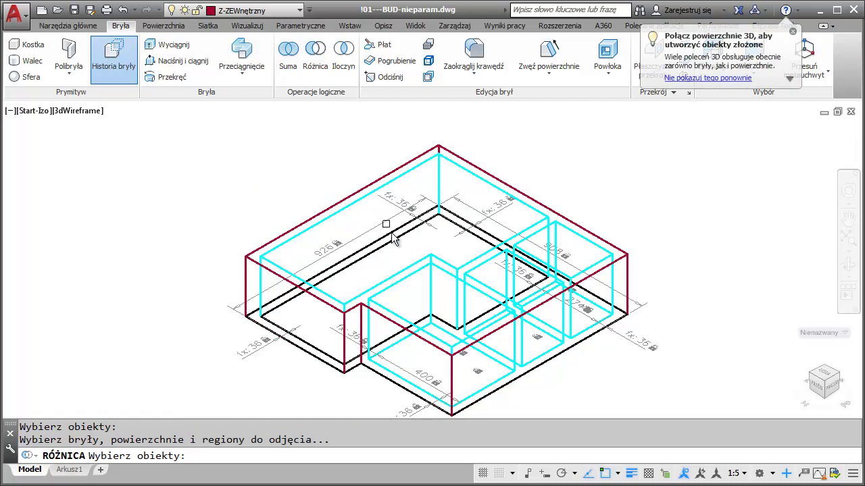
pyautogui.click(443, 263)
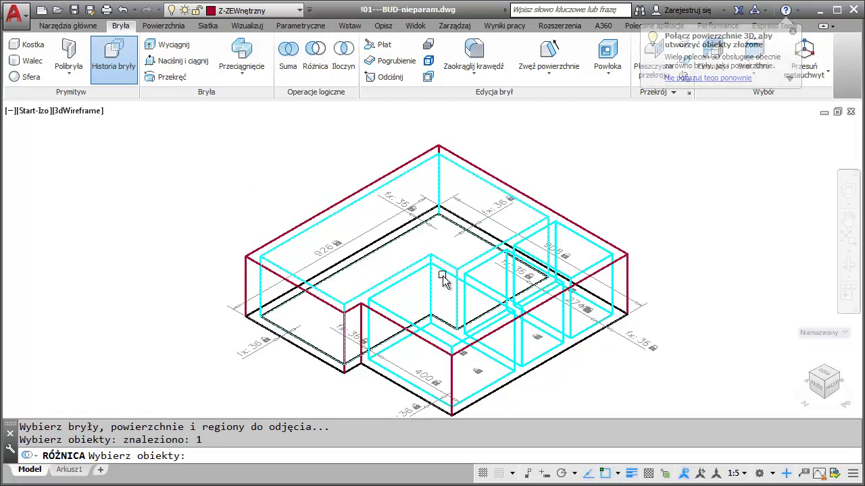
pyautogui.click(443, 275)
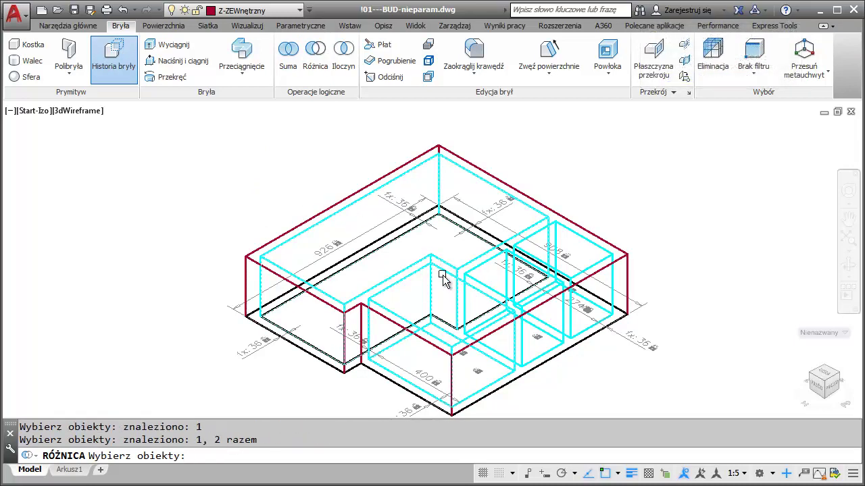
pyautogui.click(482, 286)
pyautogui.click(567, 230)
pyautogui.press('Return')
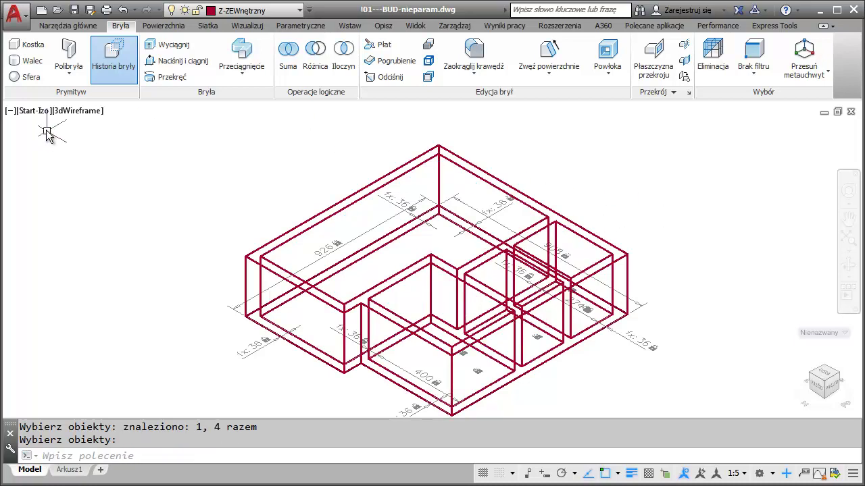
pyautogui.click(74, 111)
pyautogui.click(98, 152)
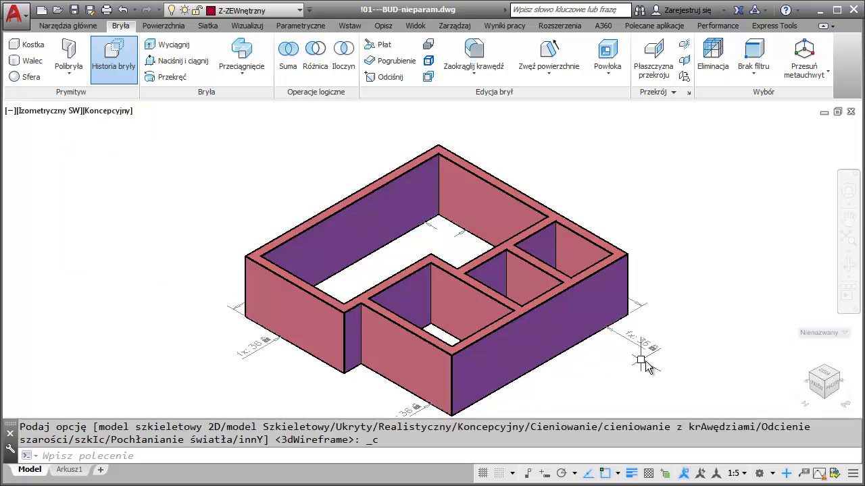
# Change user parameter g2 to 50 in the Parameters Manager
pyautogui.click(312, 25)
pyautogui.click(436, 59)
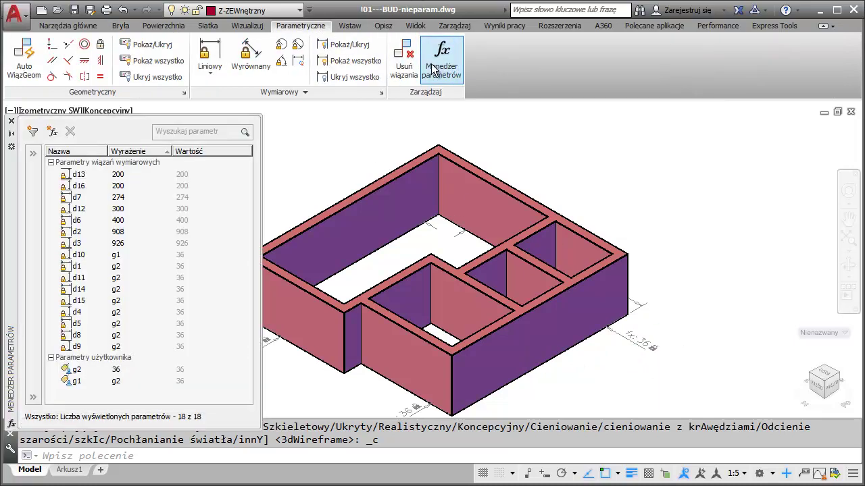
pyautogui.click(116, 373)
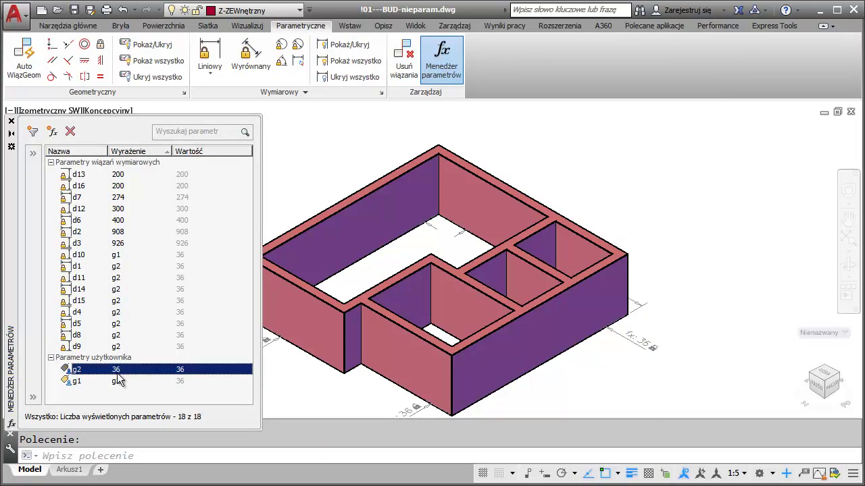
pyautogui.click(117, 371)
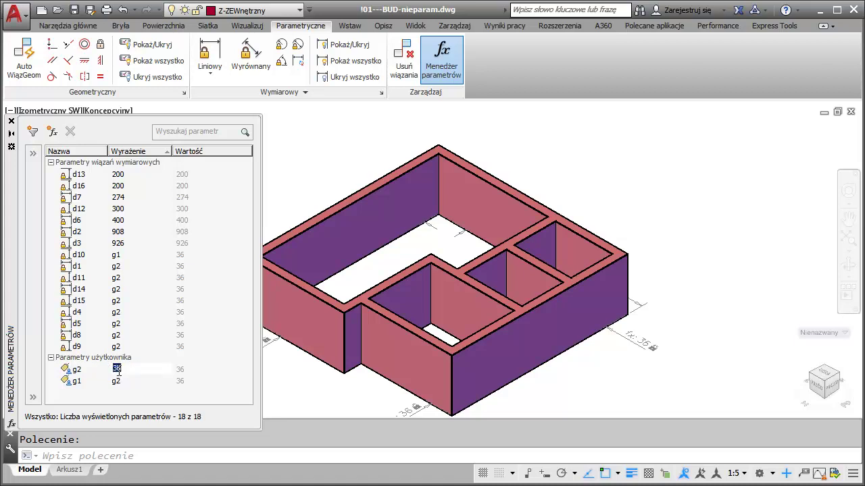
pyautogui.write('50')
pyautogui.press('Return')
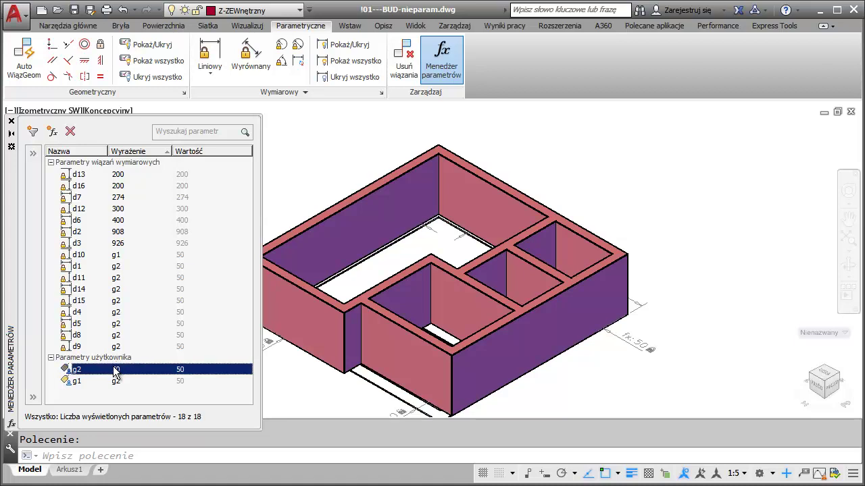
pyautogui.click(11, 123)
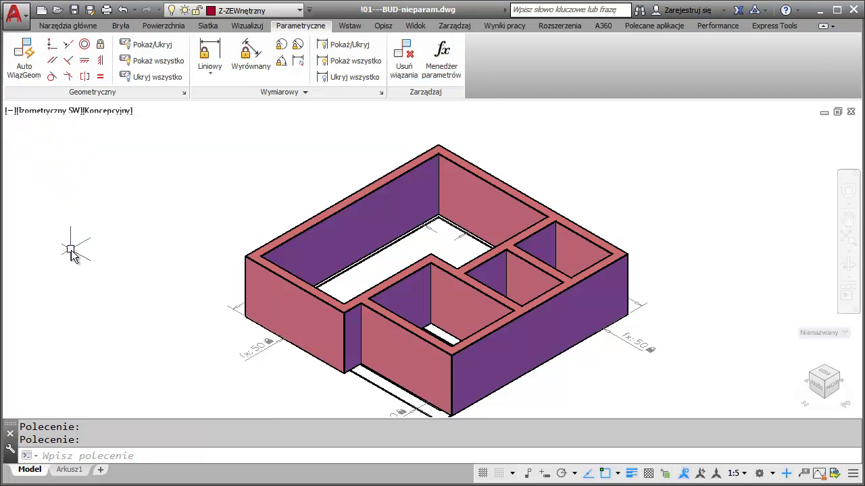
# Toggle undo and redo to compare wall thicknesses, ending with g2 back at 36
pyautogui.hotkey('ctrl', 'z')
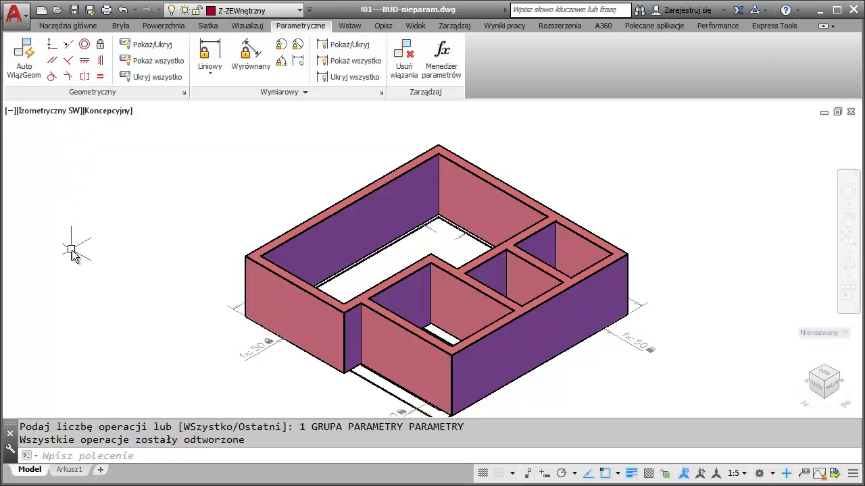
pyautogui.hotkey('ctrl', 'z')
pyautogui.hotkey('ctrl', 'y')
pyautogui.hotkey('ctrl', 'z')
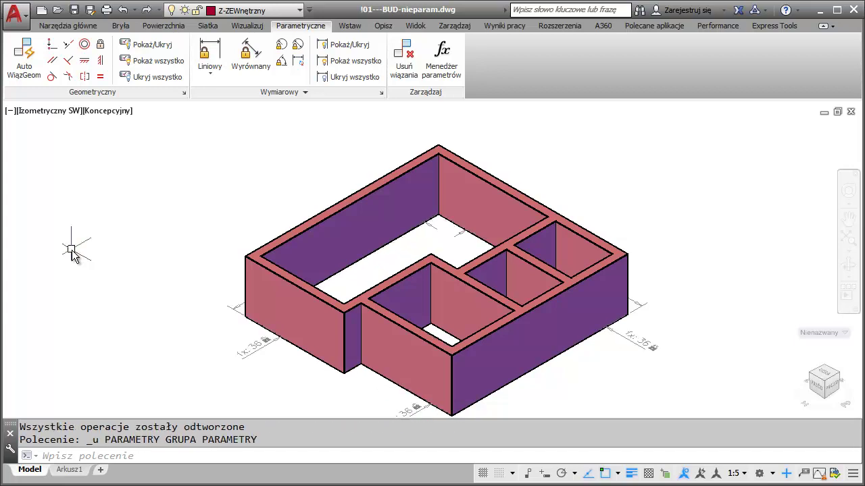
pyautogui.hotkey('ctrl', 'y')
pyautogui.hotkey('ctrl', 'z')
# Move the solid wall model beside the floor outline and zoom to extents
pyautogui.click(252, 270)
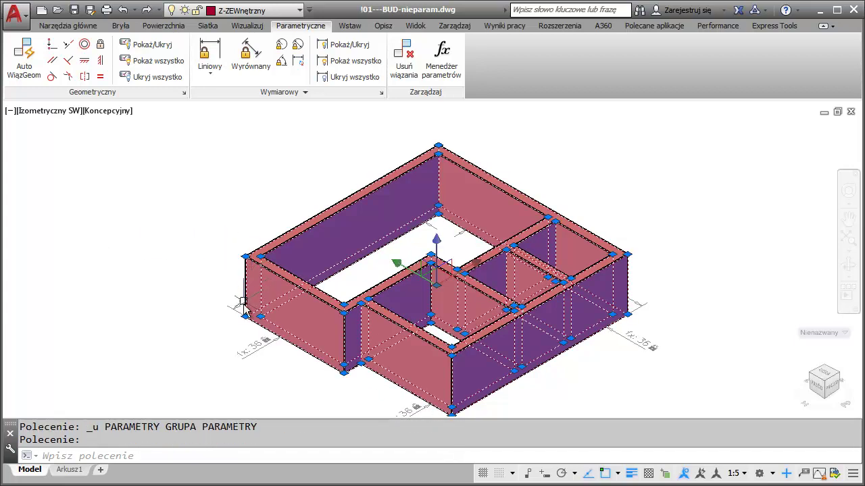
pyautogui.click(244, 317)
pyautogui.press('space')
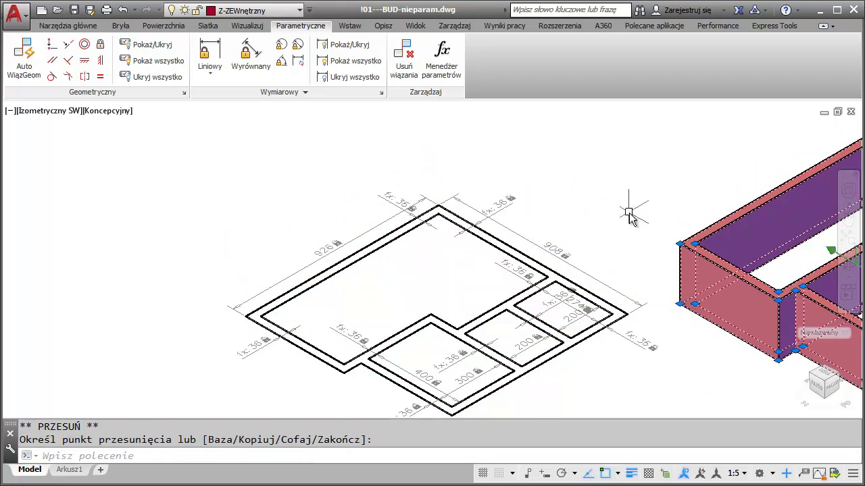
pyautogui.press('Escape')
pyautogui.click(685, 257)
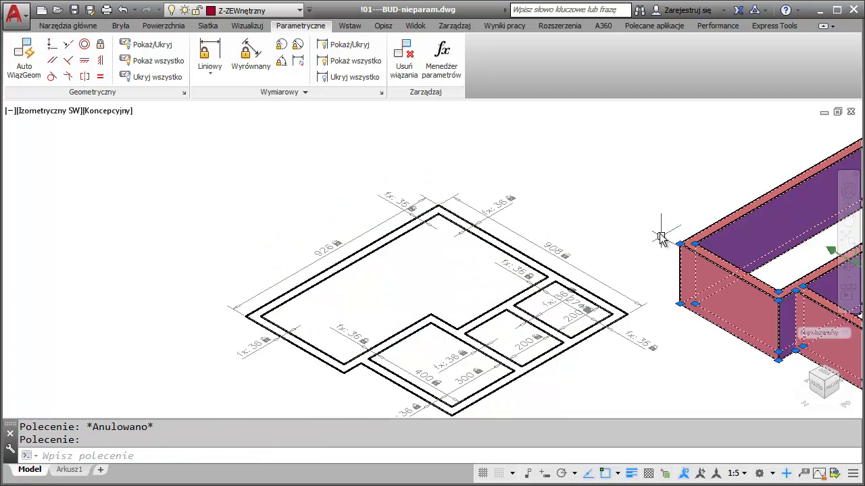
pyautogui.click(628, 188)
pyautogui.middleClick(631, 188)
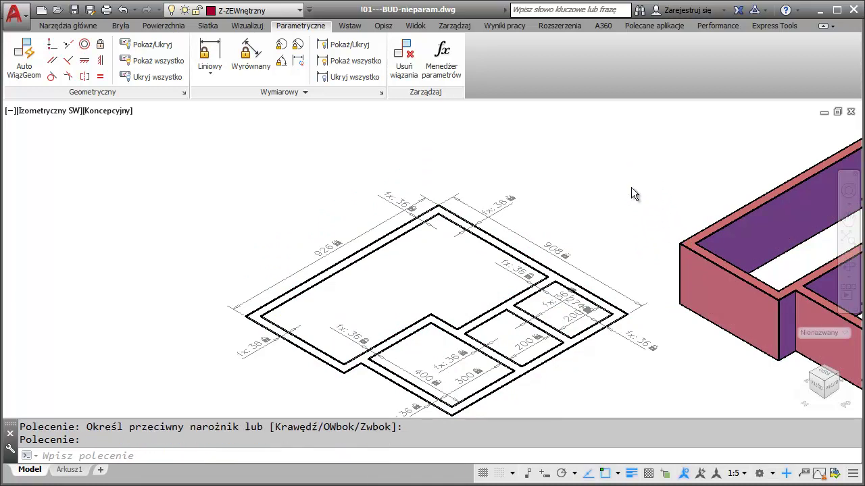
pyautogui.middleClick(631, 187)
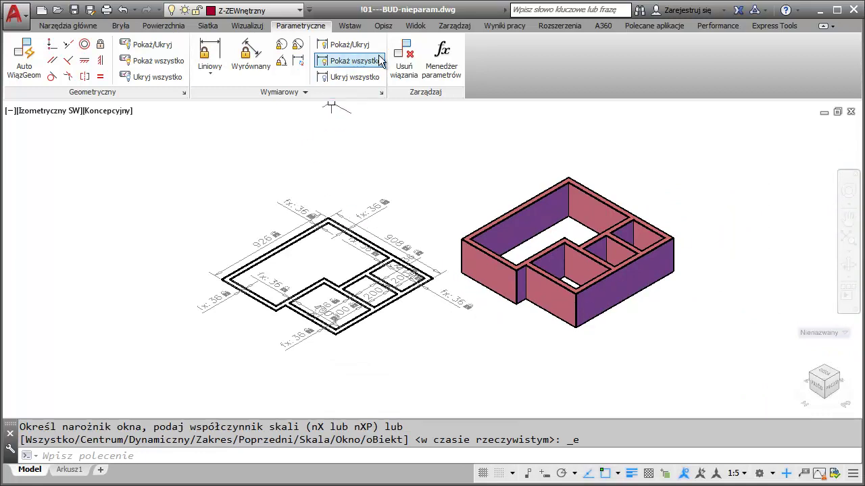
# Set user parameter g2 to 18 in the Parameters Manager
pyautogui.click(447, 57)
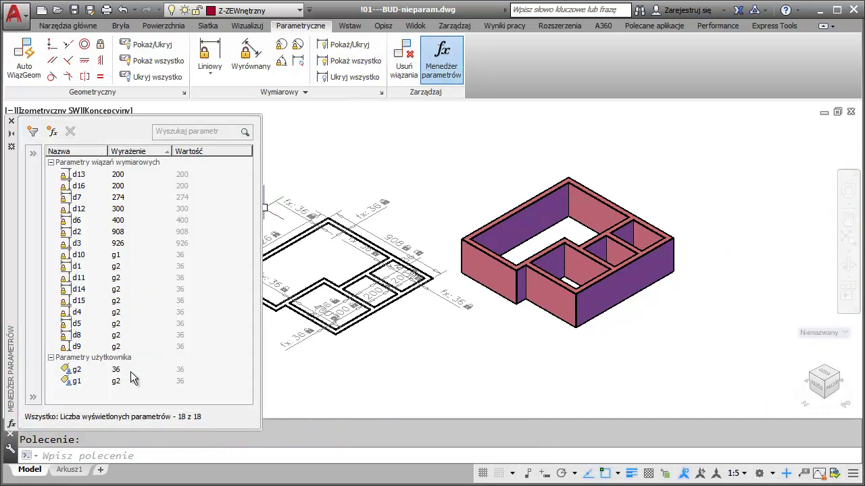
pyautogui.click(116, 374)
pyautogui.doubleClick(116, 373)
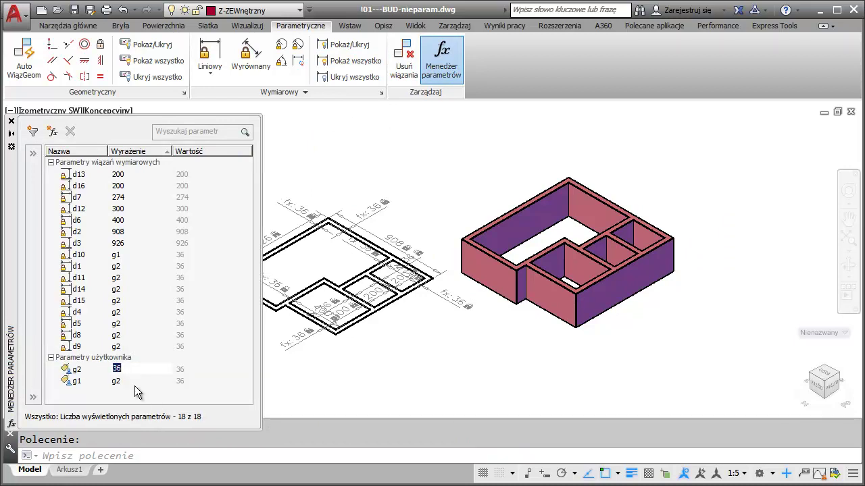
pyautogui.write('18')
pyautogui.press('Return')
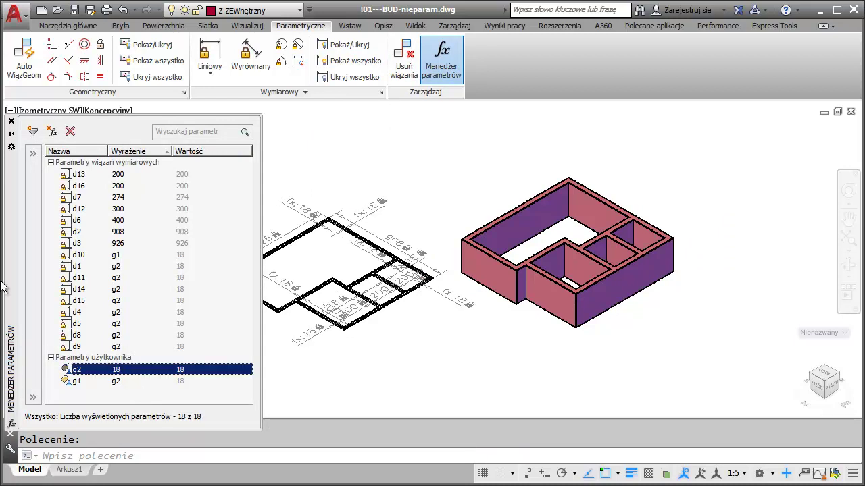
pyautogui.click(11, 121)
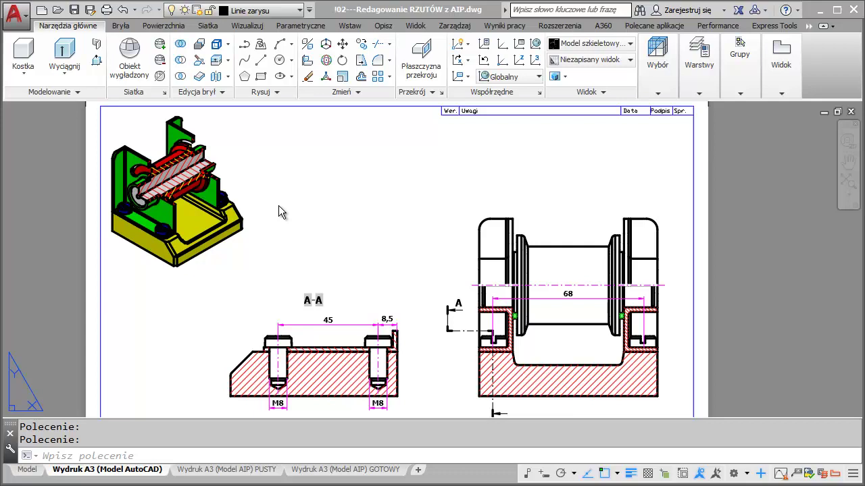
# Trial-erase the blue bolt array in model space, then undo to restore it
pyautogui.middleClick(278, 205)
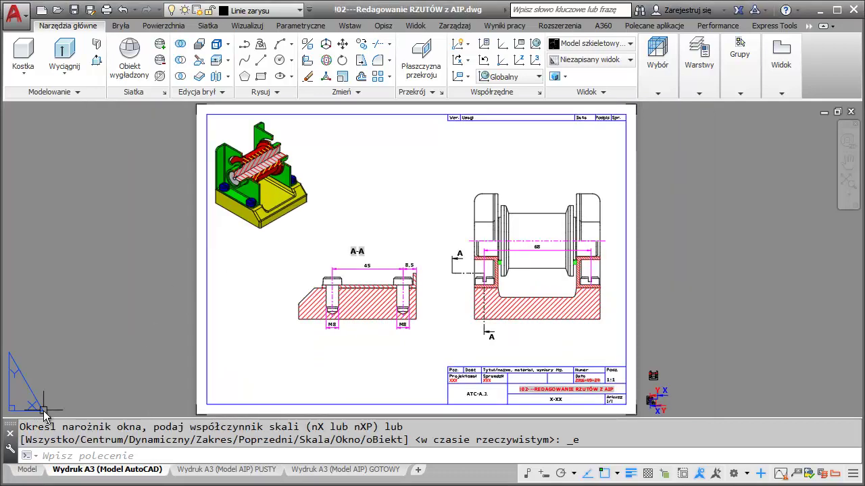
pyautogui.click(28, 469)
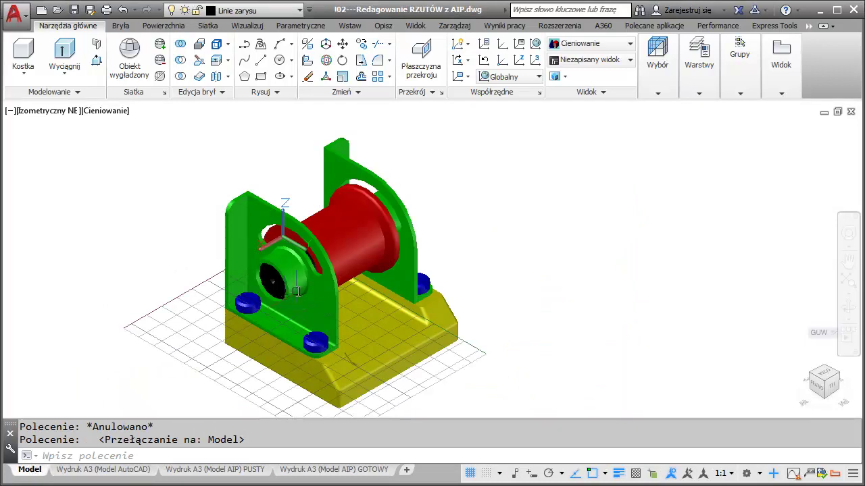
pyautogui.click(258, 301)
pyautogui.press('Delete')
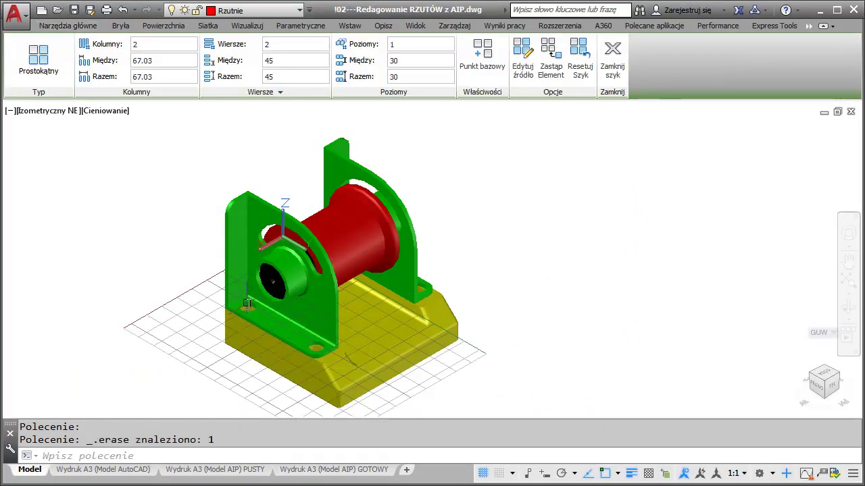
pyautogui.click(101, 470)
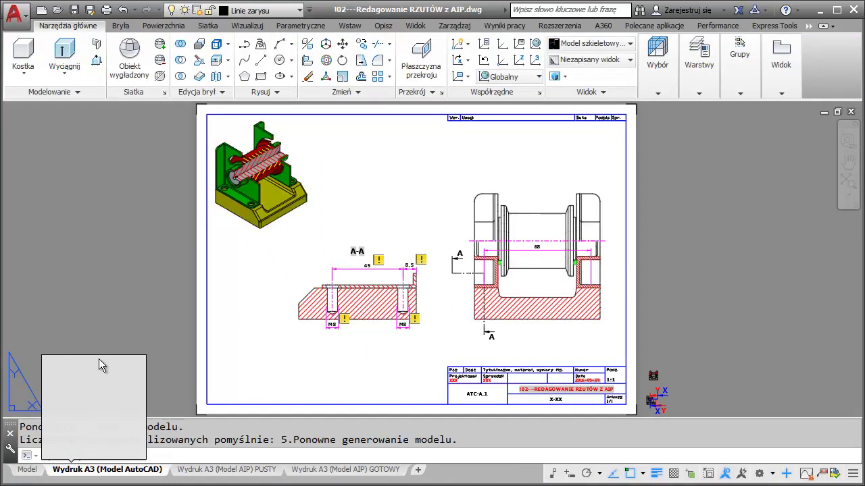
pyautogui.hotkey('ctrl', 'z')
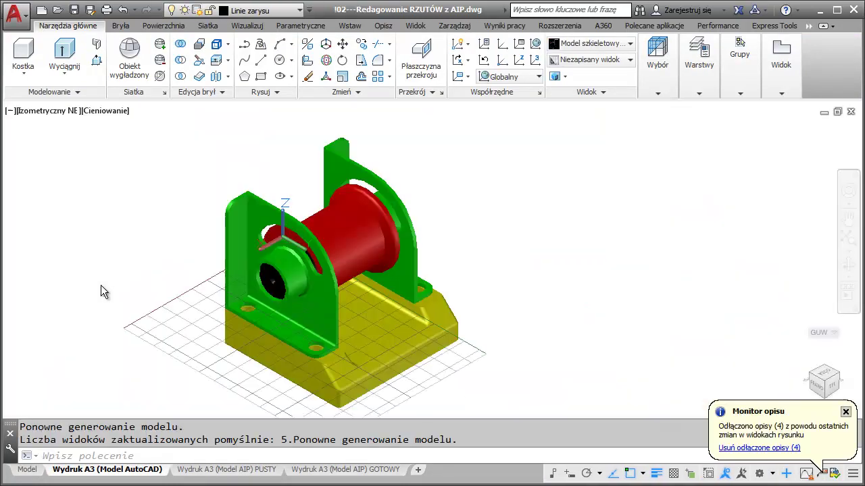
pyautogui.hotkey('ctrl', 'z')
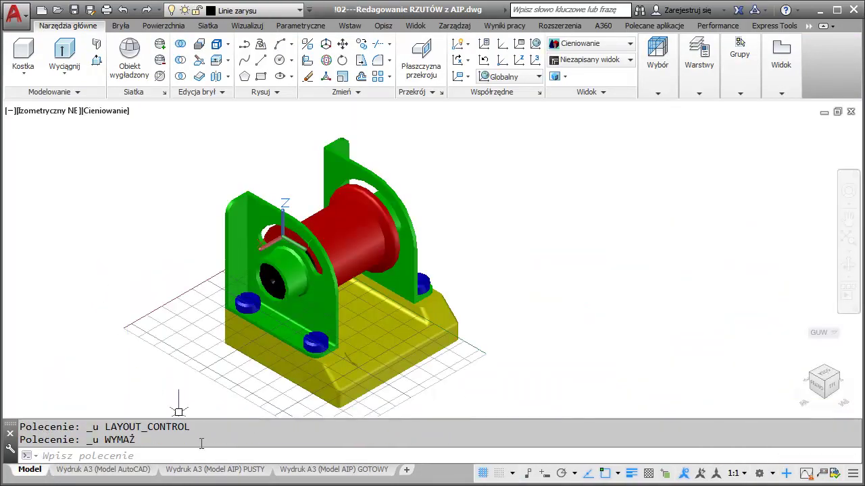
# On the PUSTY layout, place a base view of Zad-07R.iam with visible and hidden lines
pyautogui.click(209, 471)
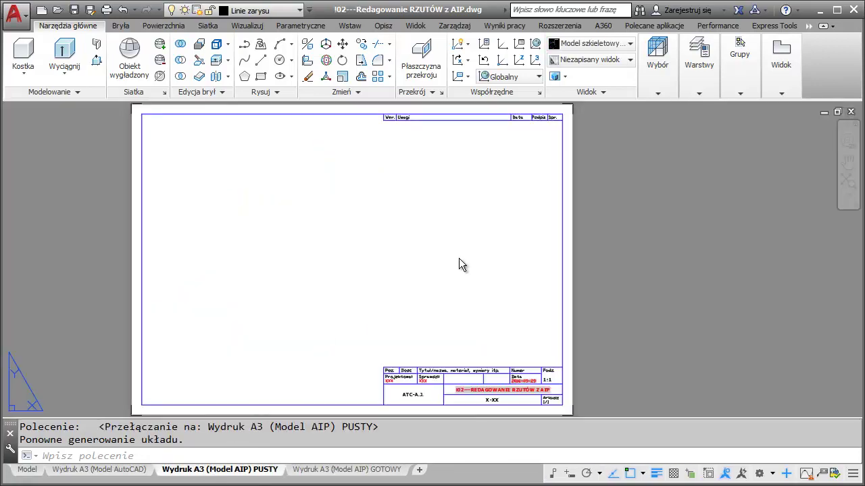
pyautogui.click(783, 89)
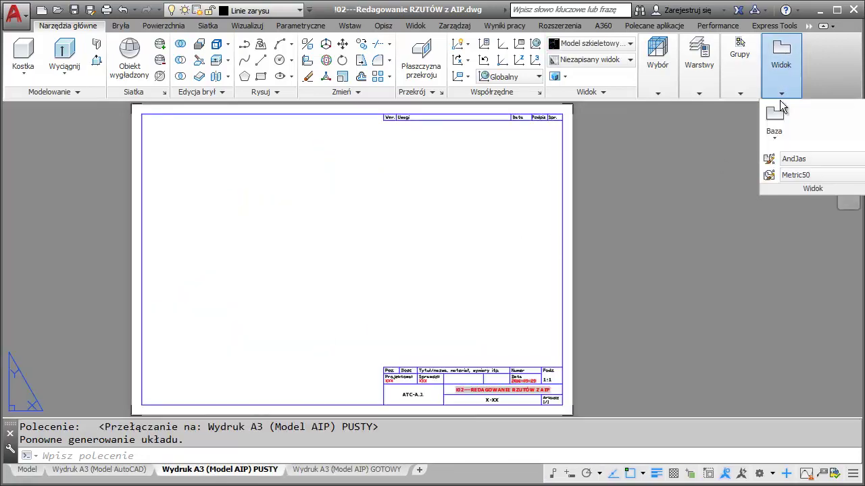
pyautogui.click(778, 125)
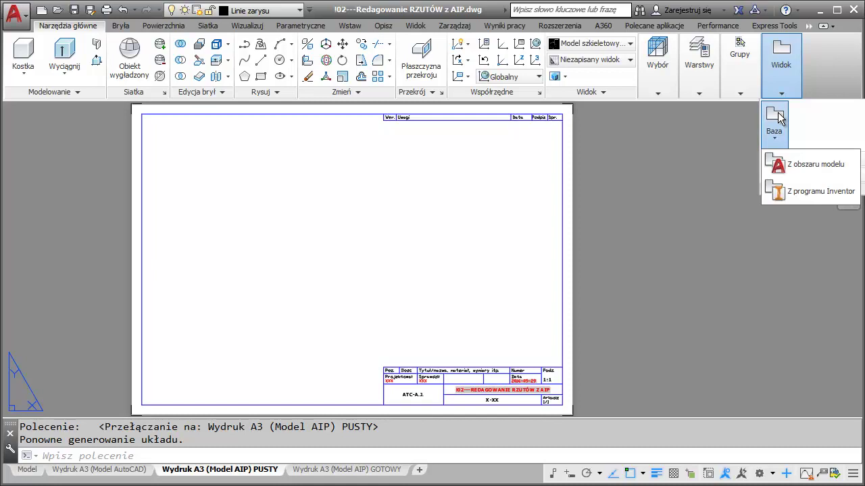
pyautogui.click(782, 190)
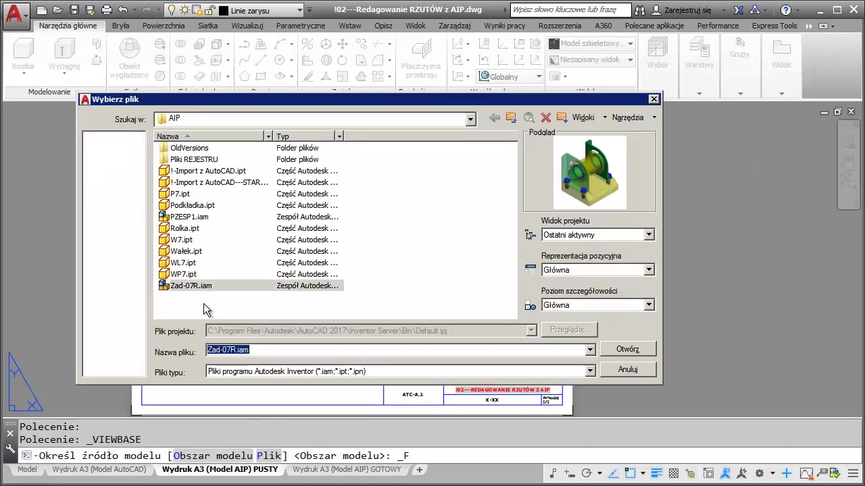
pyautogui.doubleClick(186, 287)
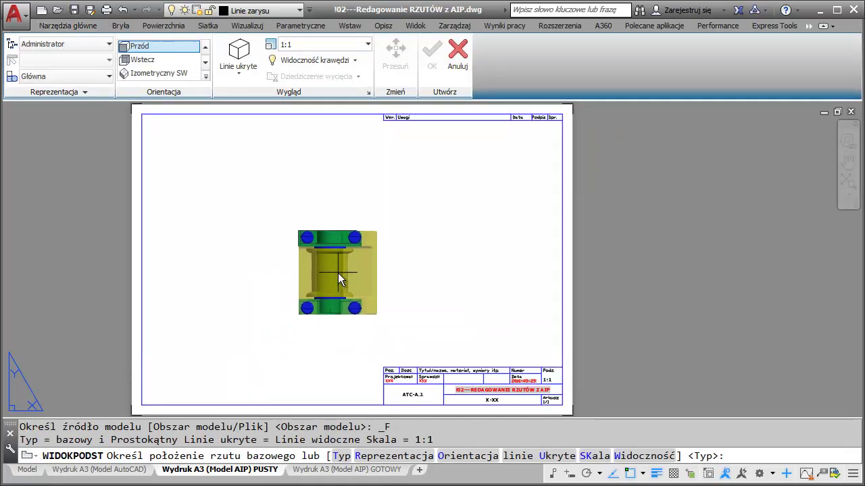
pyautogui.click(238, 67)
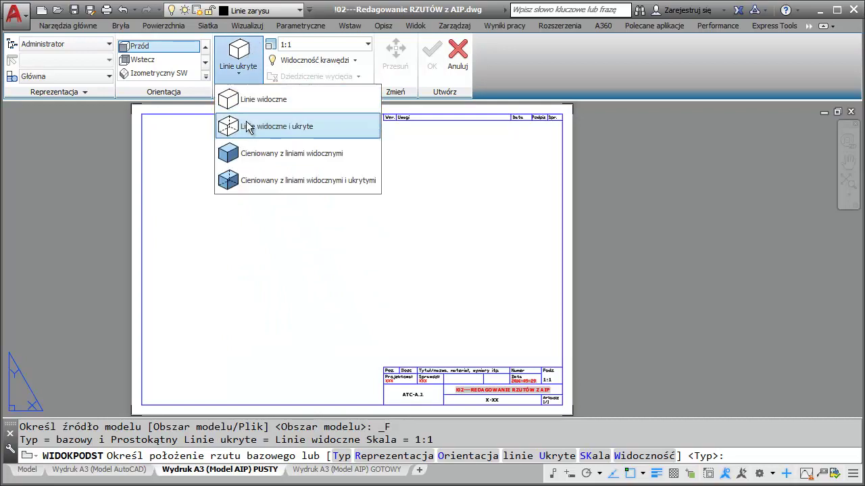
pyautogui.click(244, 121)
pyautogui.click(205, 77)
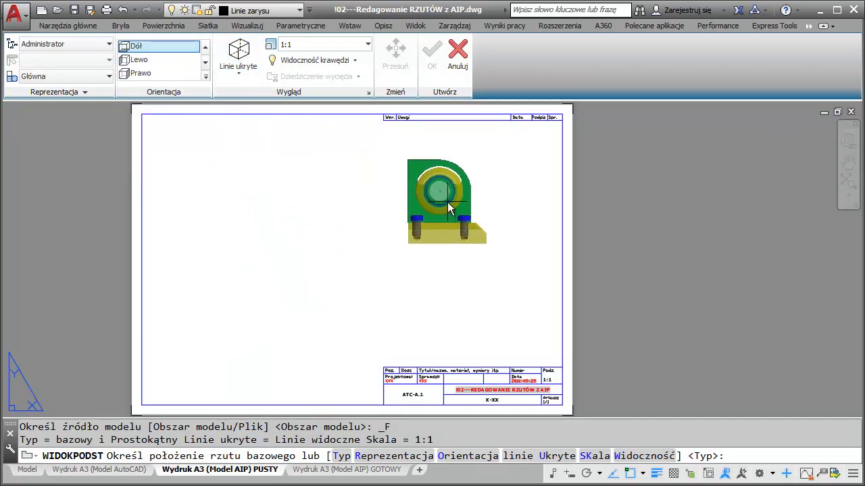
pyautogui.click(402, 201)
pyautogui.press('Return')
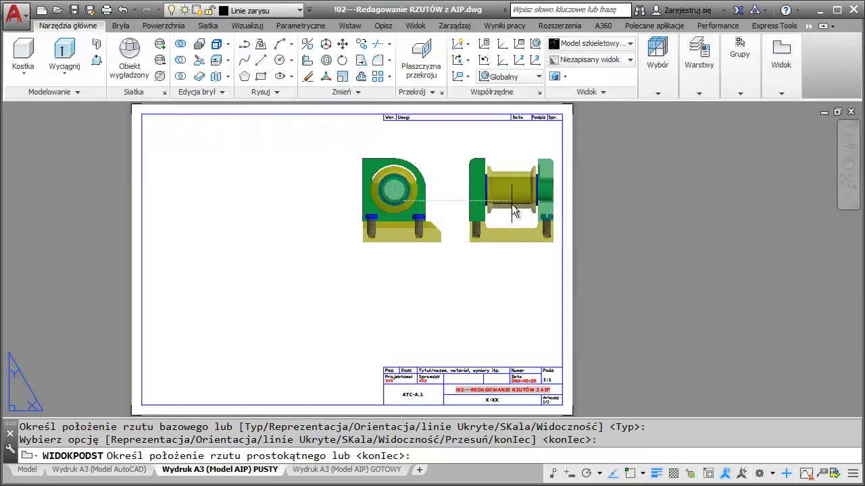
# Project a right view, a lower view and an isometric view from the base view
pyautogui.click(512, 205)
pyautogui.click(424, 304)
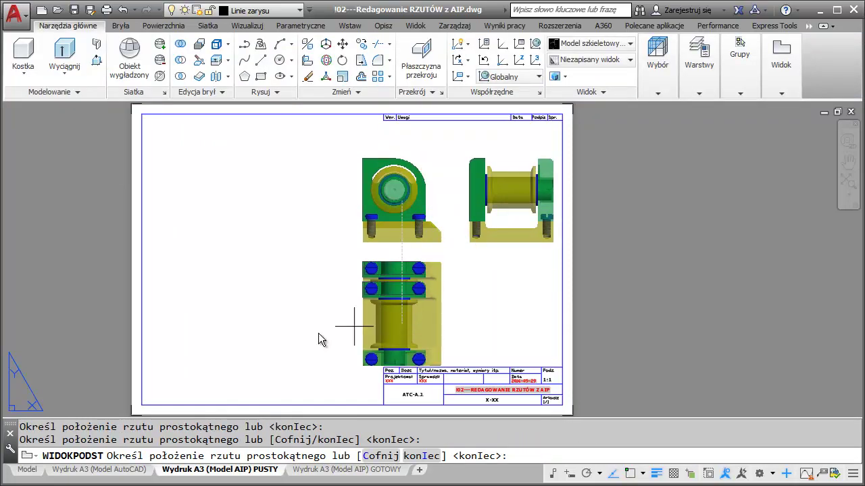
pyautogui.click(212, 332)
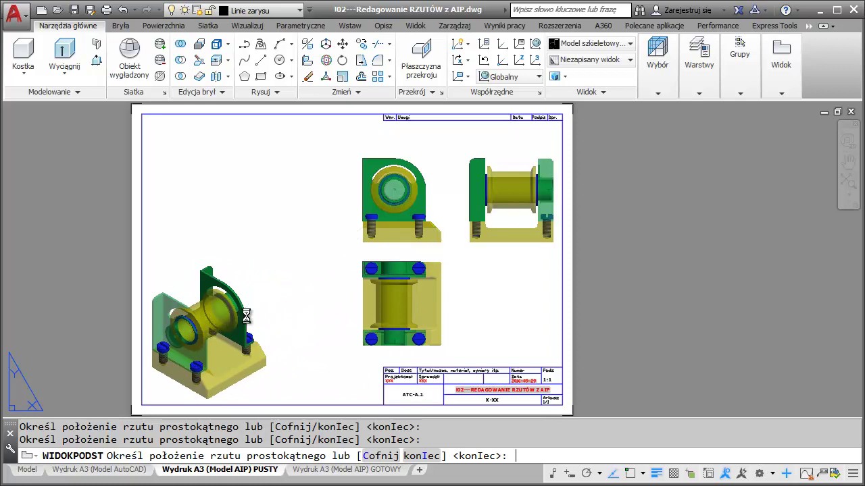
pyautogui.press('Return')
pyautogui.press('Return')
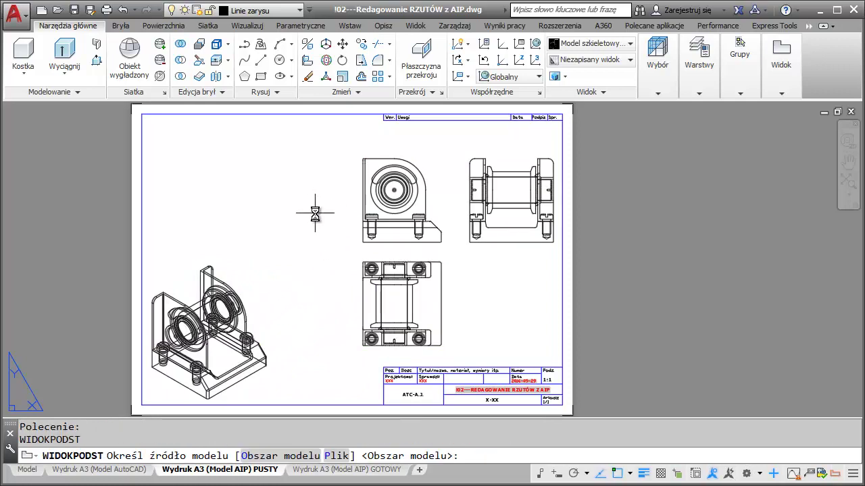
pyautogui.press('Escape')
# Regenerate the drawing with RGEN and pan to centre the orthographic views
pyautogui.write('rege')
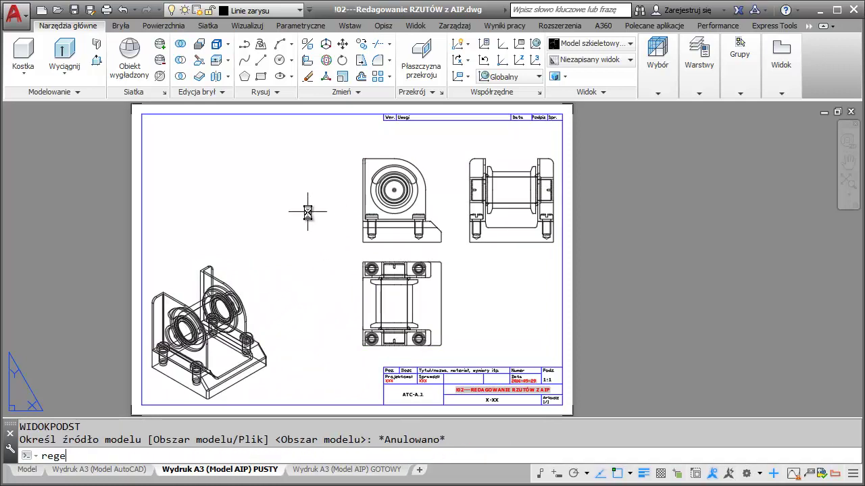
pyautogui.write('n')
pyautogui.press('Return')
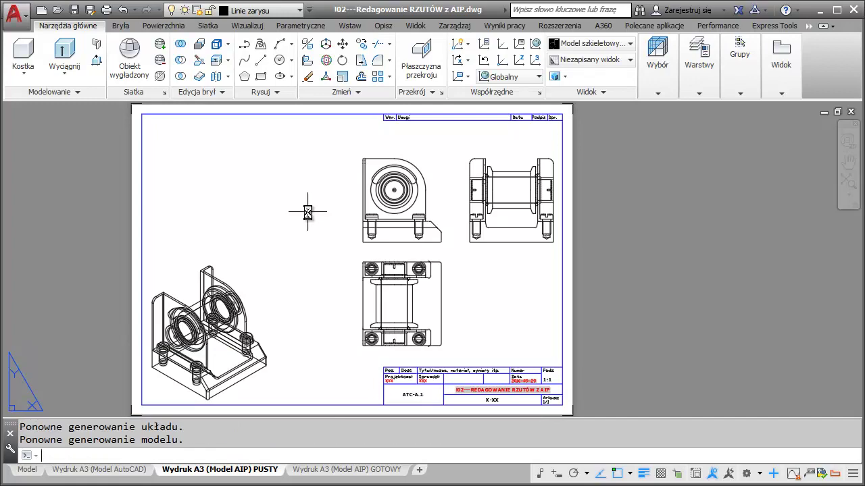
pyautogui.scroll(1, 298, 216)
pyautogui.scroll(1, 290, 218)
pyautogui.scroll(1, 289, 220)
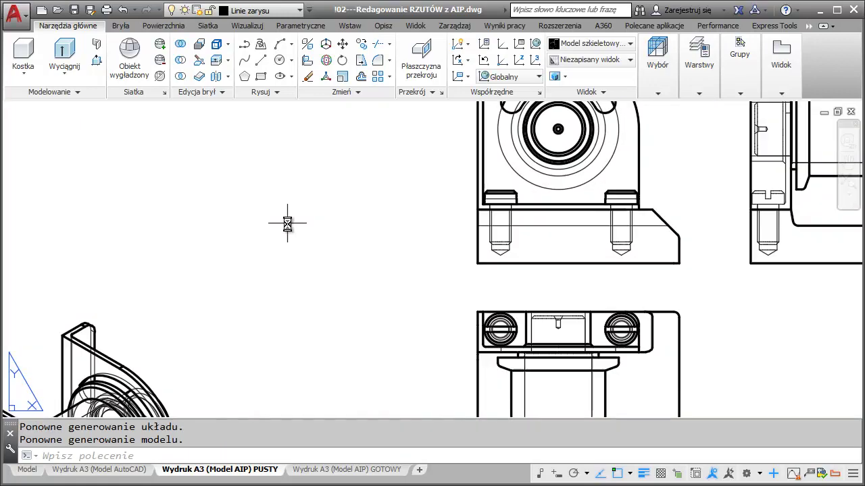
pyautogui.write('re')
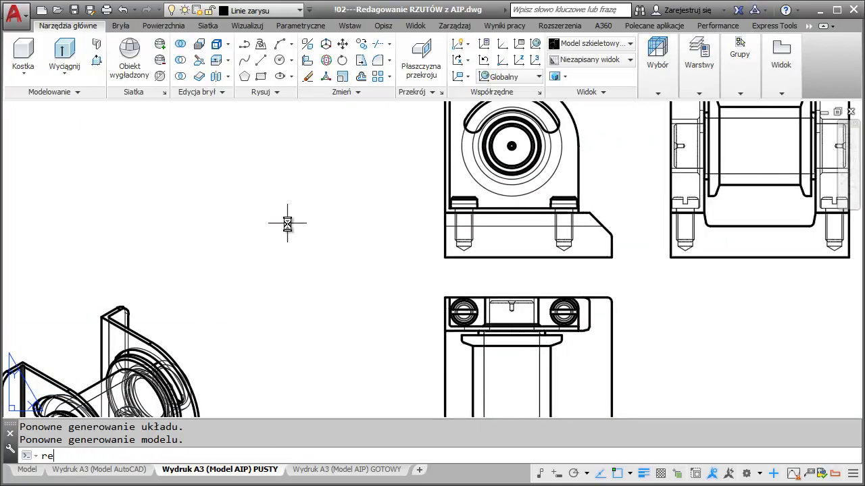
pyautogui.write('gen')
pyautogui.press('Return')
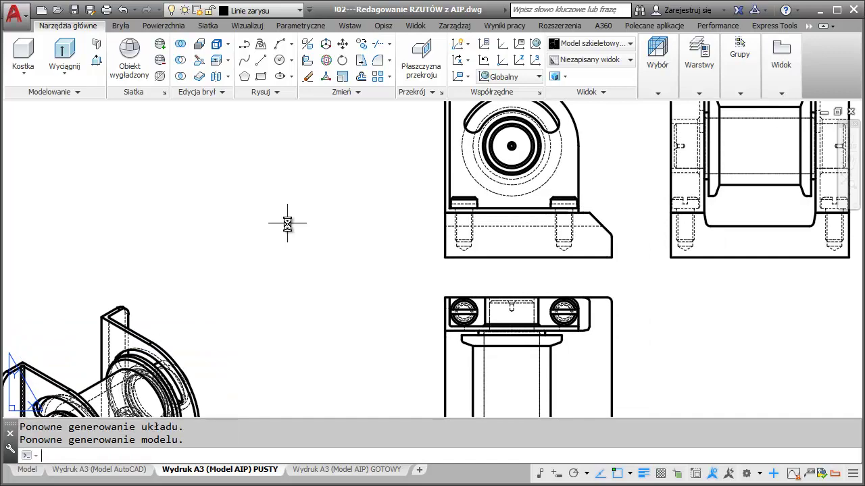
pyautogui.scroll(-1, 391, 203)
pyautogui.scroll(-1, 348, 243)
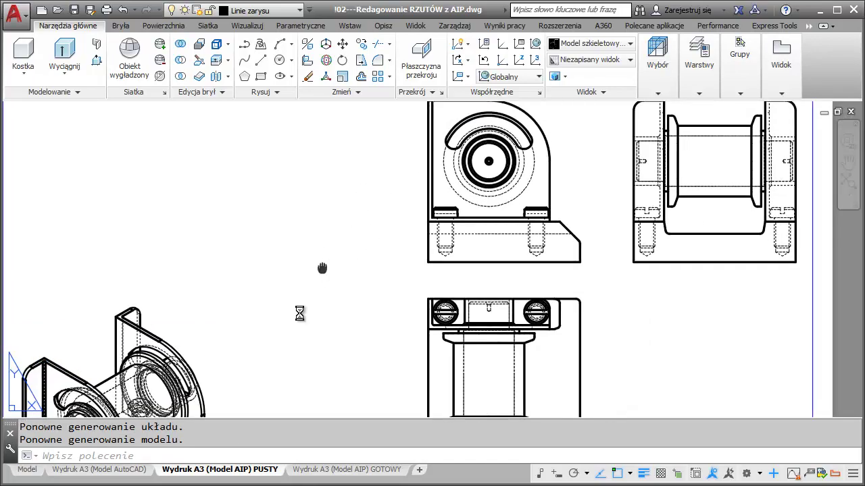
pyautogui.moveTo(300, 313); pyautogui.dragTo(213, 318, button='middle')
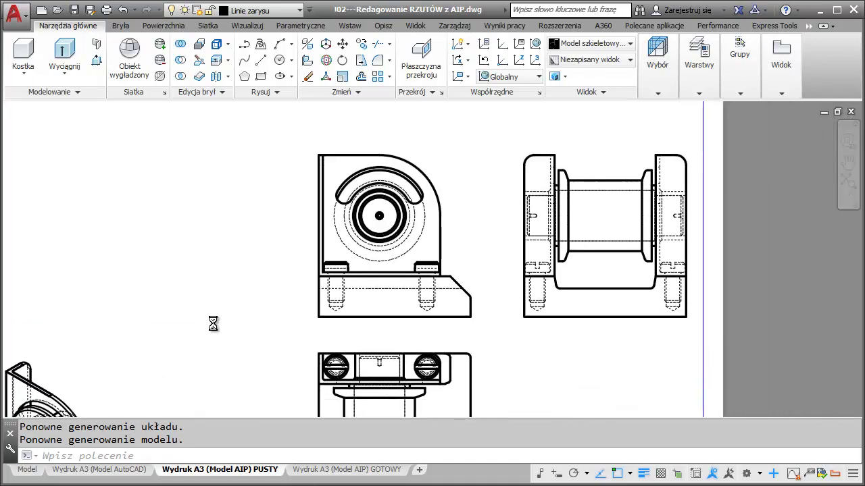
# Set the right side and lower views to show visible lines only
pyautogui.doubleClick(514, 182)
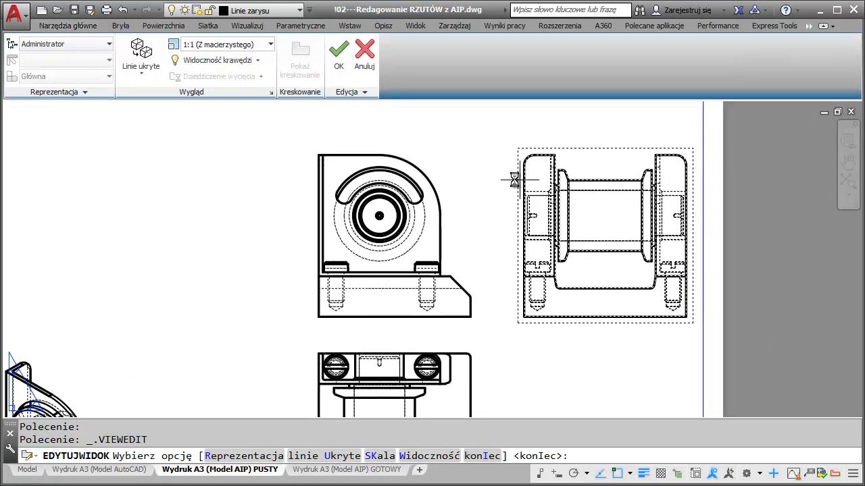
pyautogui.click(137, 51)
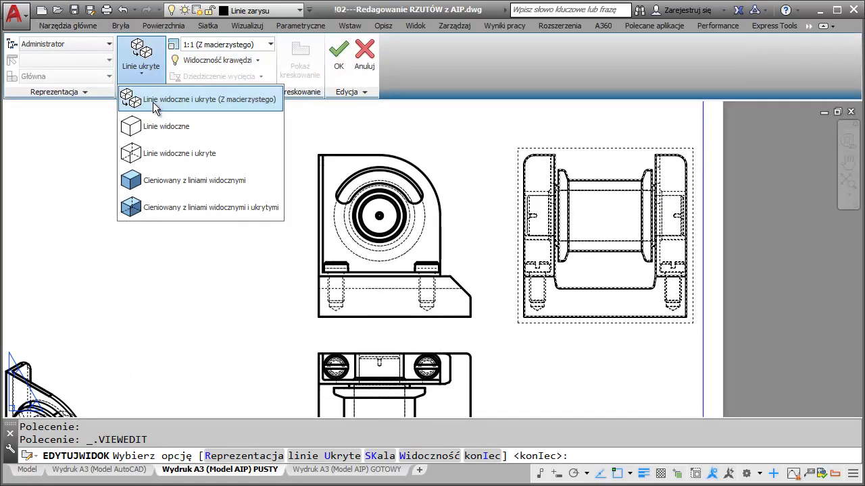
pyautogui.click(151, 126)
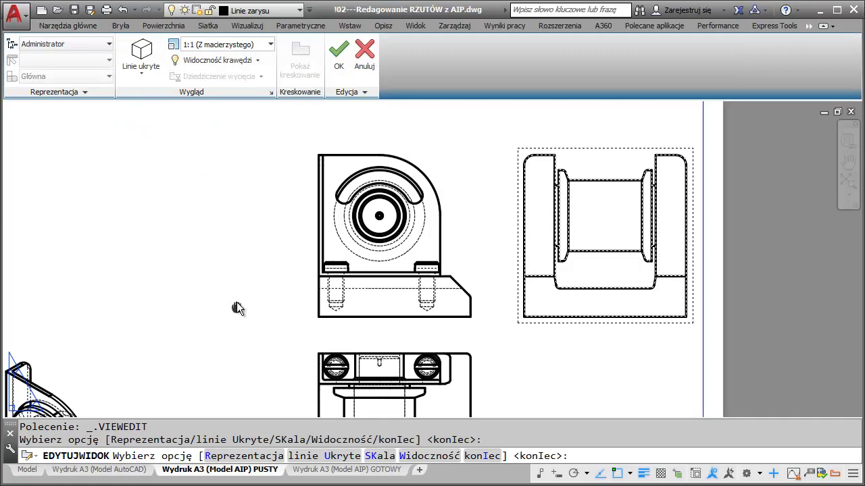
pyautogui.moveTo(236, 308); pyautogui.dragTo(265, 89, button='middle')
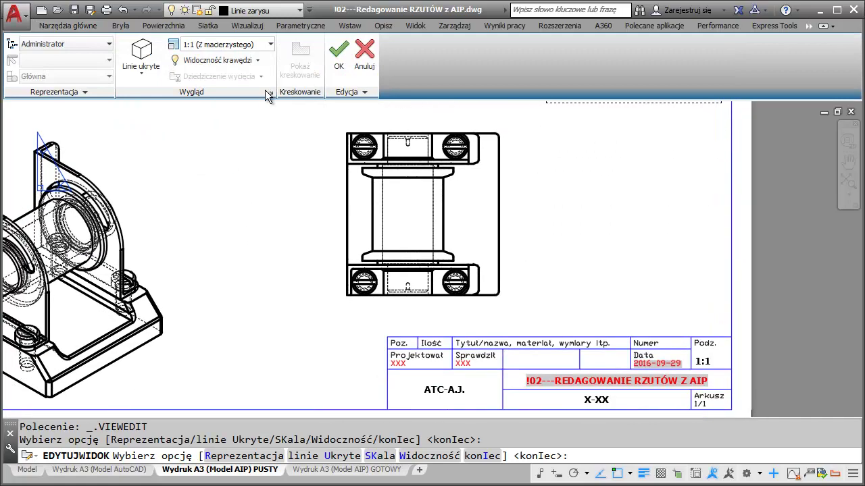
pyautogui.press('Return')
pyautogui.doubleClick(345, 202)
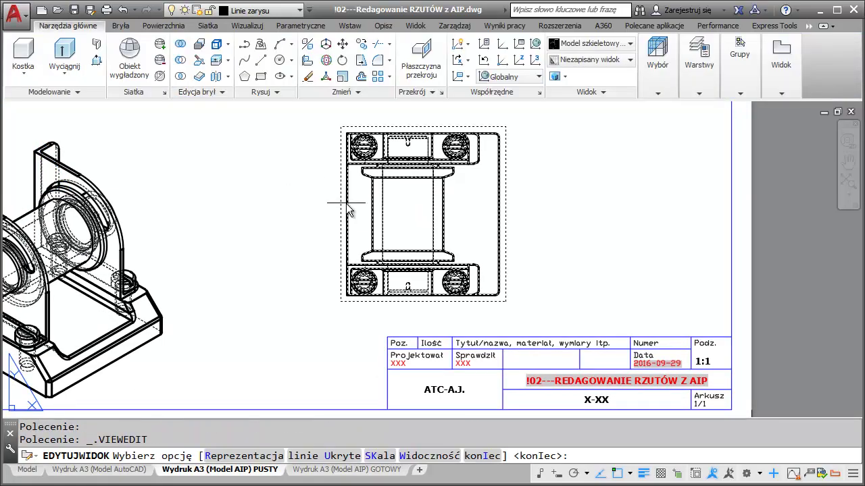
pyautogui.click(144, 73)
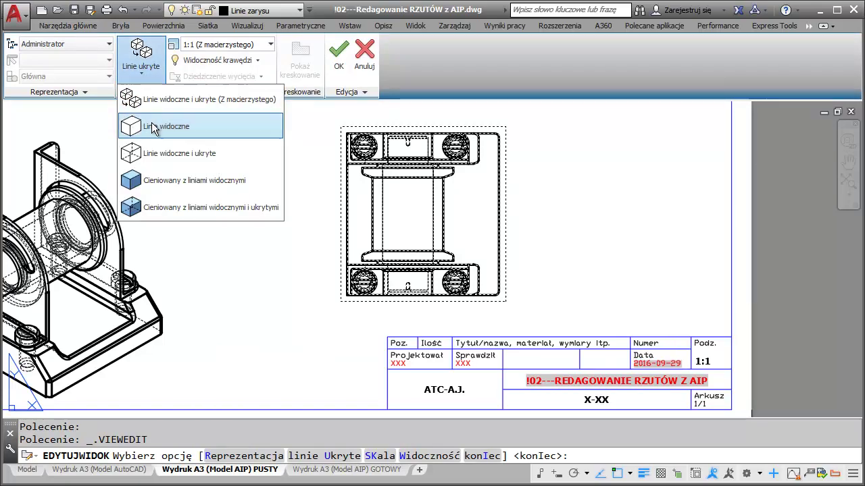
pyautogui.click(152, 127)
pyautogui.press('Return')
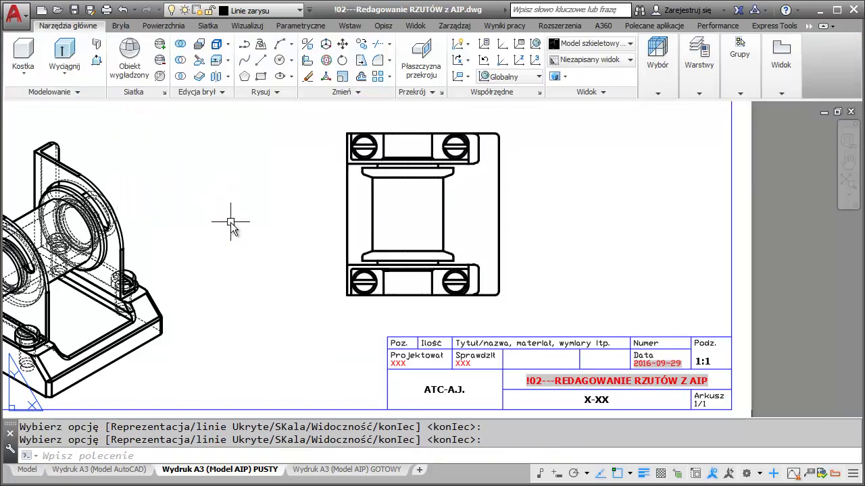
pyautogui.middleClick(230, 228)
# Shade the isometric view with visible edges and scale it to 80%
pyautogui.doubleClick(290, 317)
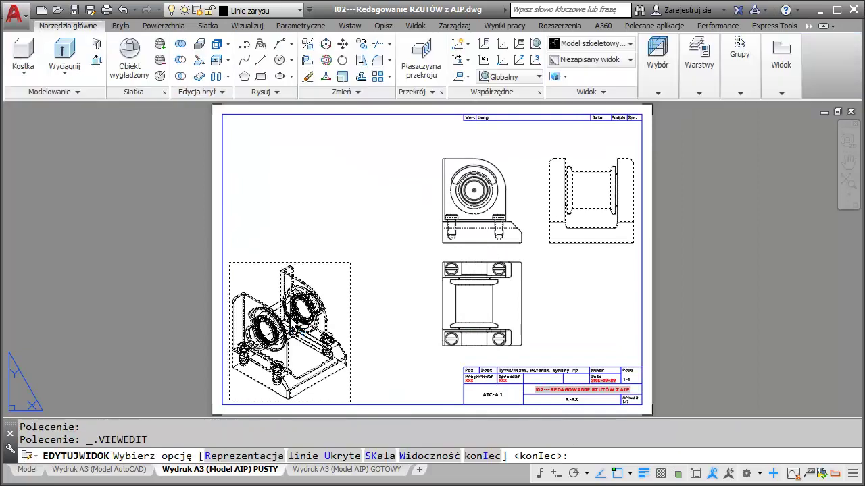
pyautogui.click(148, 73)
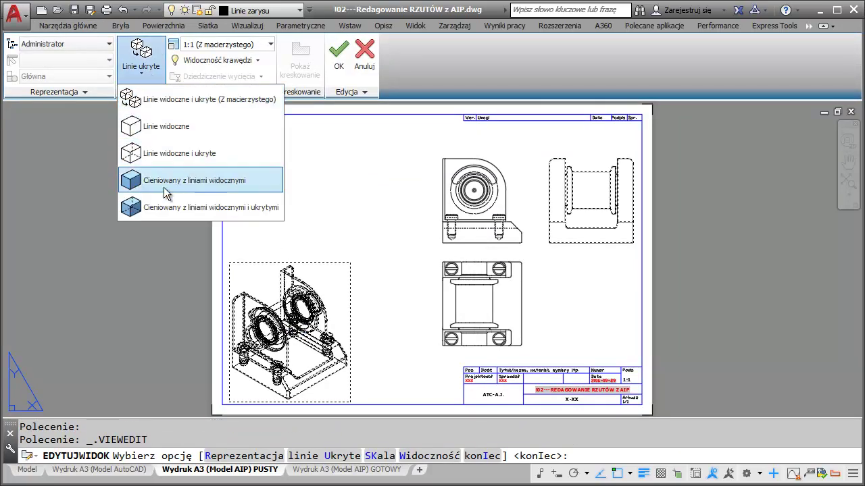
pyautogui.click(163, 205)
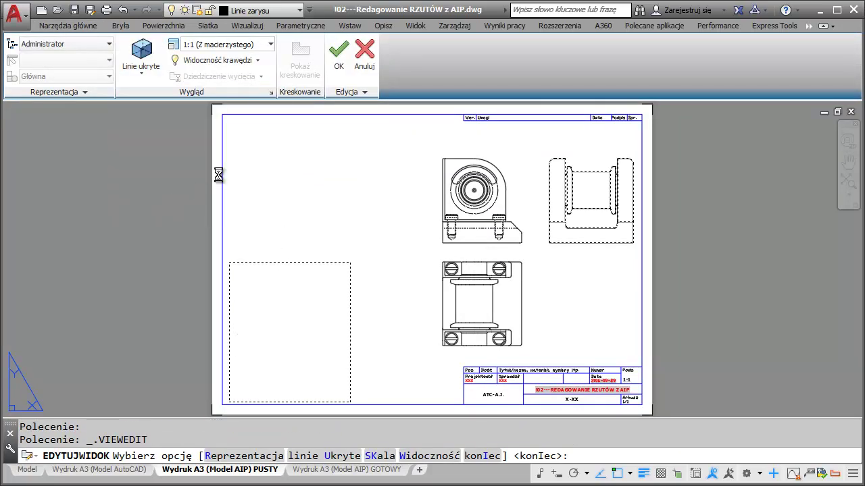
pyautogui.click(263, 42)
pyautogui.click(271, 44)
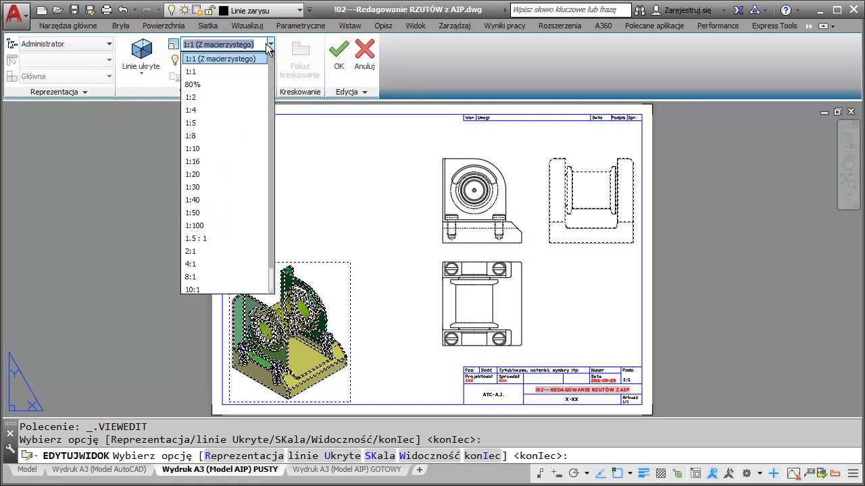
pyautogui.click(199, 83)
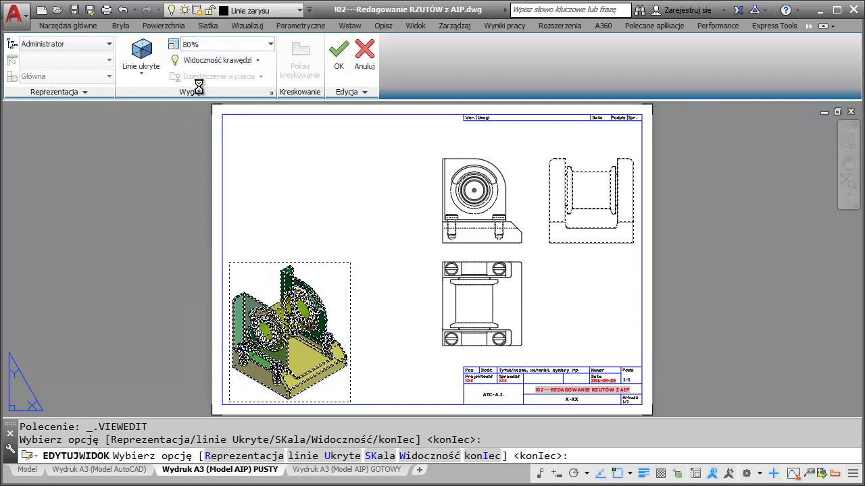
pyautogui.click(338, 68)
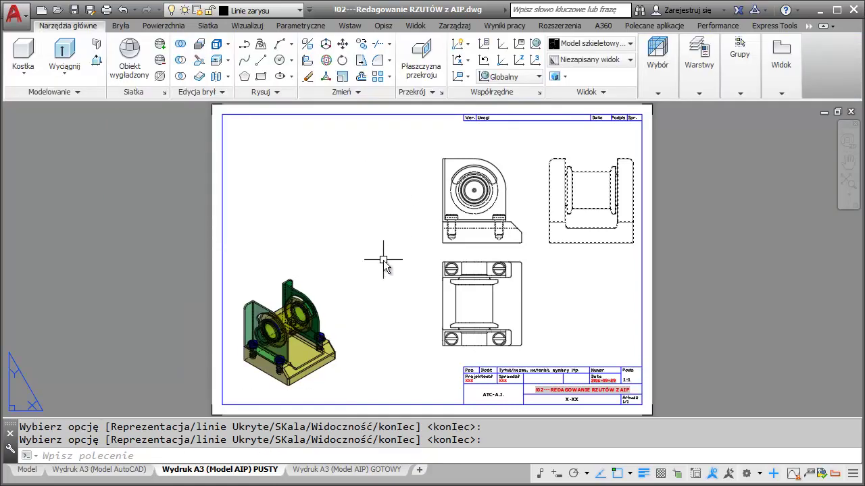
pyautogui.scroll(2, 444, 192)
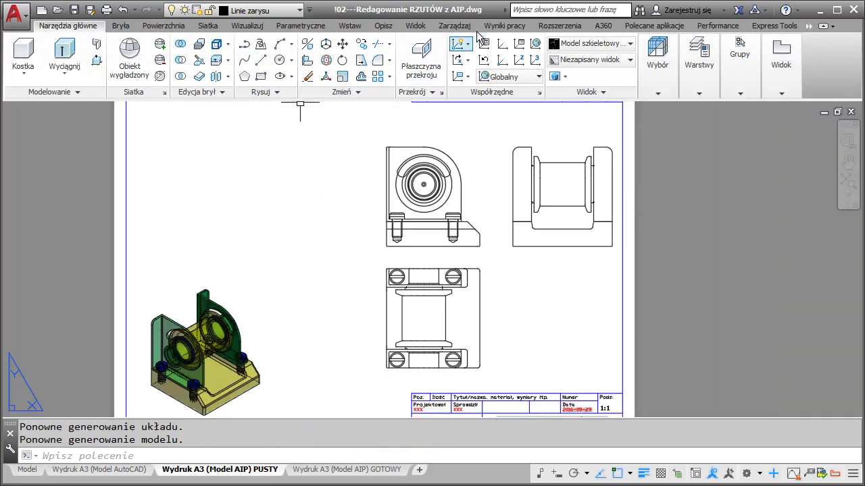
# Start a section view with the front view as its parent
pyautogui.click(809, 26)
pyautogui.click(819, 37)
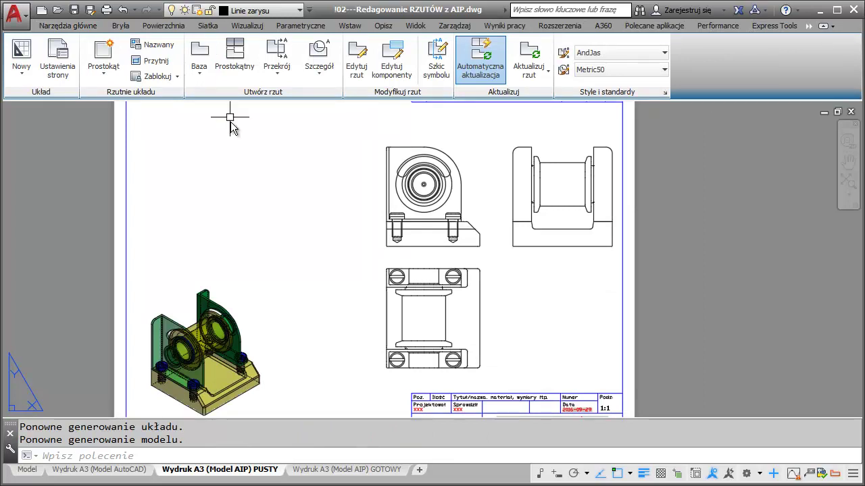
pyautogui.click(277, 54)
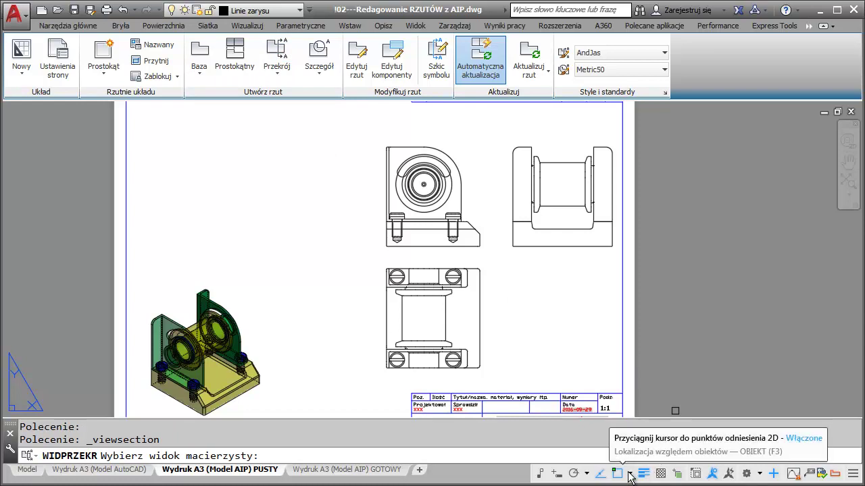
pyautogui.click(629, 474)
pyautogui.click(630, 475)
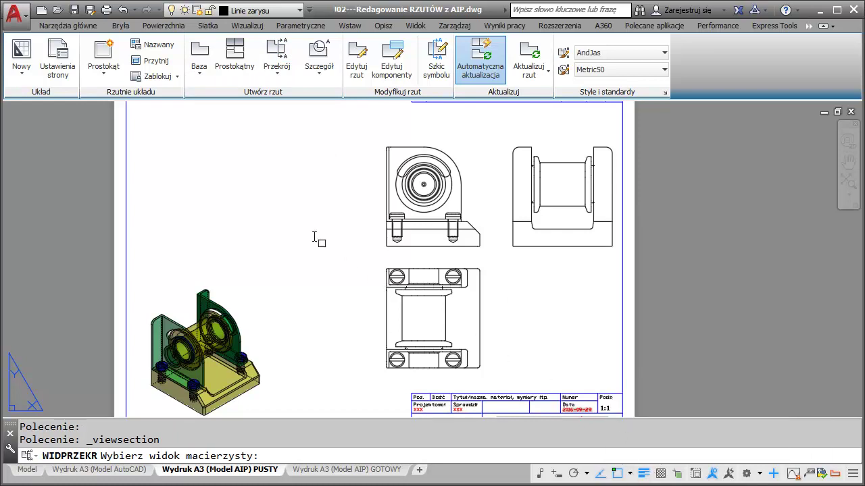
pyautogui.click(371, 168)
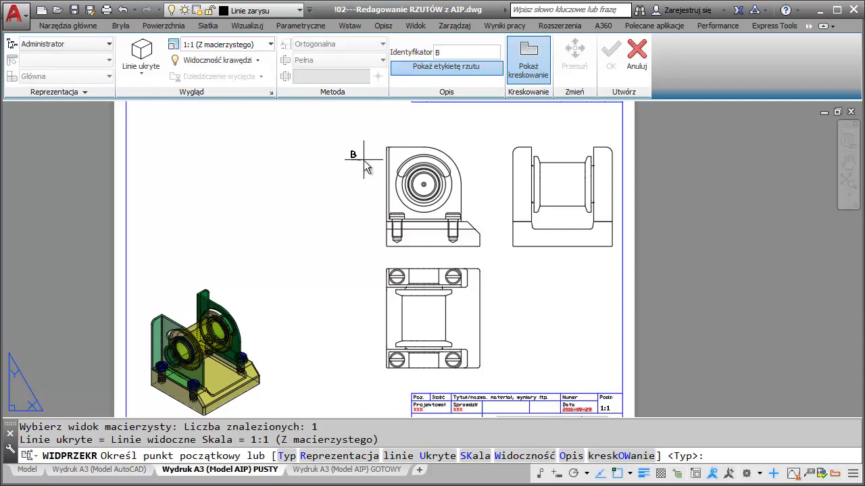
# Draw a vertical cut A through the front view and place section A-A to its left
pyautogui.click(425, 134)
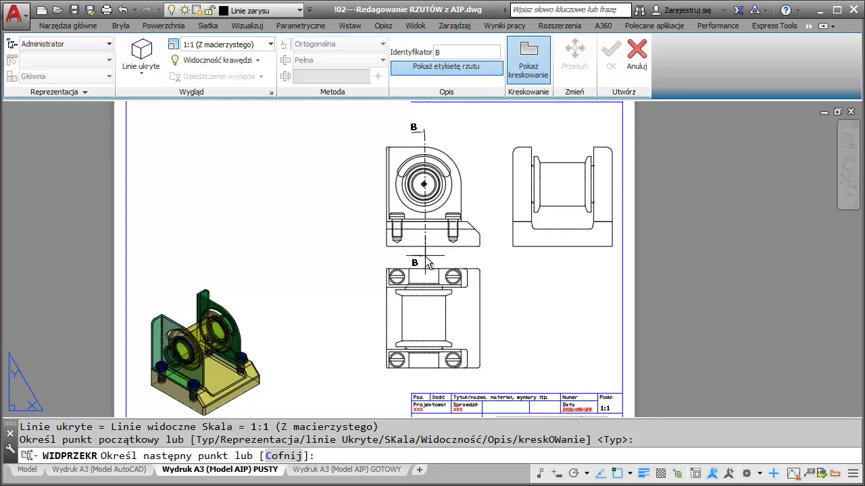
pyautogui.press('F10')
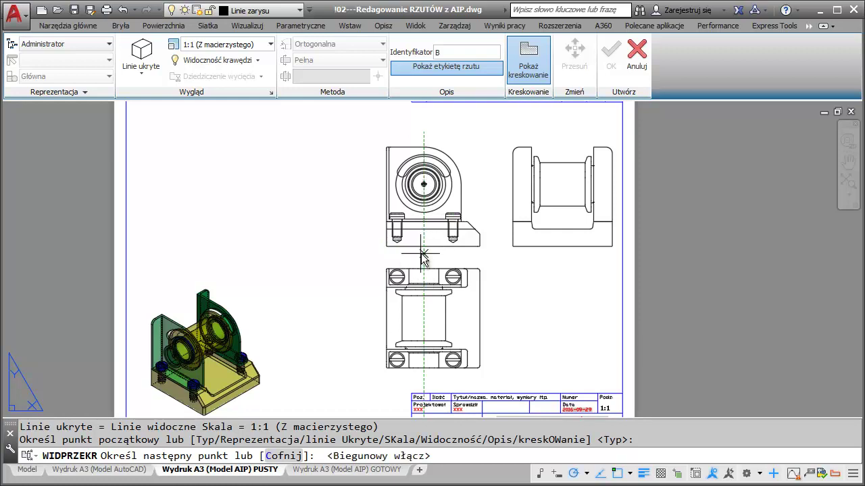
pyautogui.click(424, 253)
pyautogui.write('A')
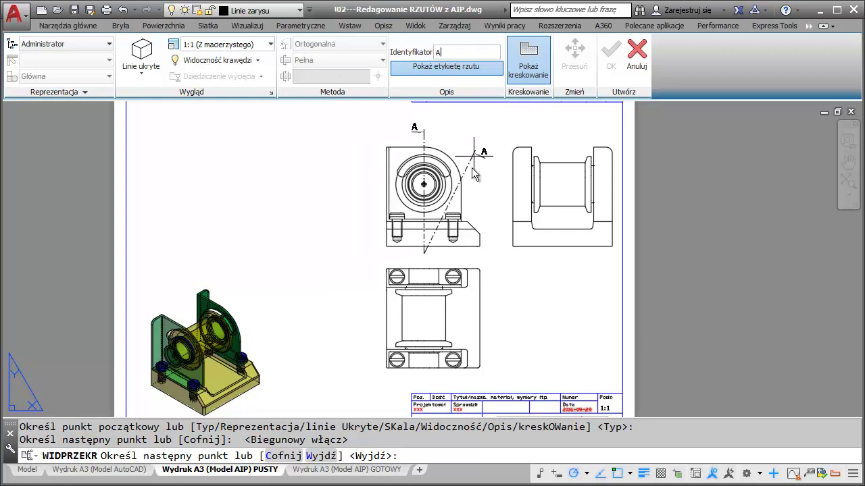
pyautogui.rightClick(473, 214)
pyautogui.click(498, 219)
pyautogui.press('Return')
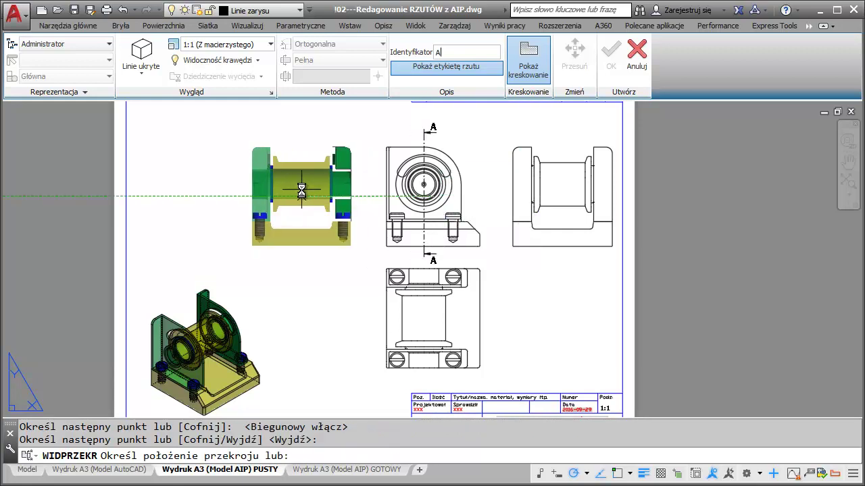
pyautogui.click(301, 191)
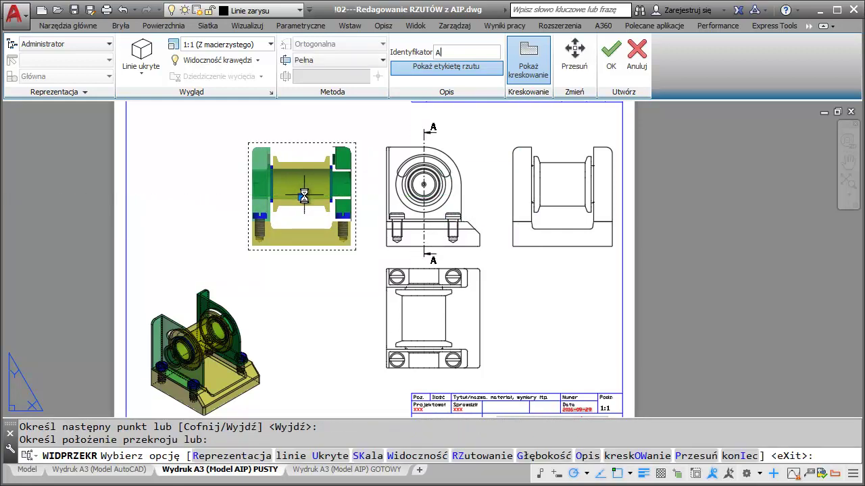
pyautogui.press('Return')
pyautogui.scroll(4, 295, 168)
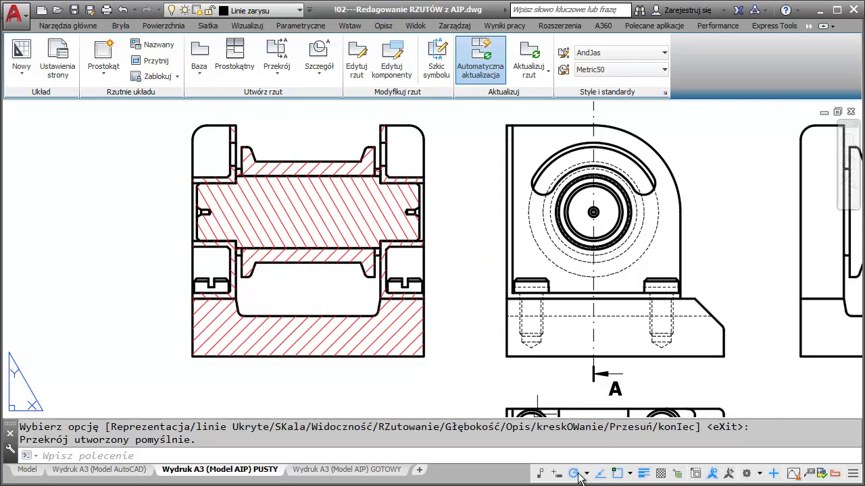
# Turn on dynamic input and set the shaft in section A-A to no sectioning (Brak)
pyautogui.click(555, 474)
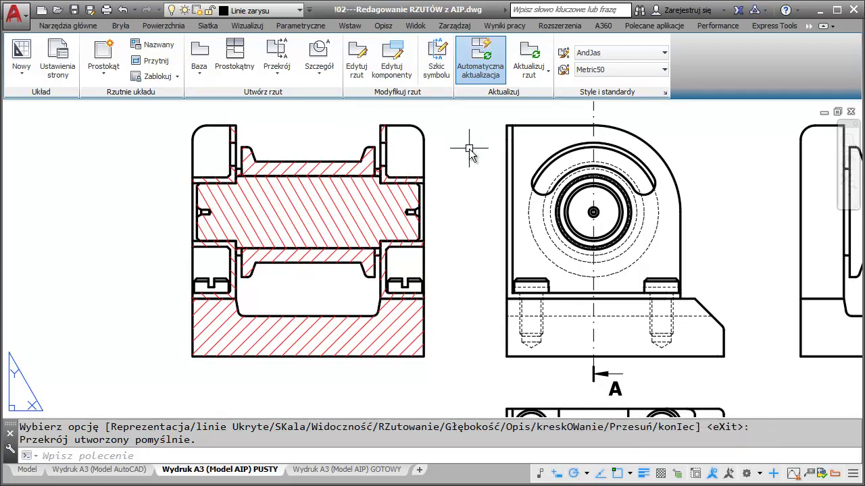
pyautogui.click(393, 60)
pyautogui.click(317, 161)
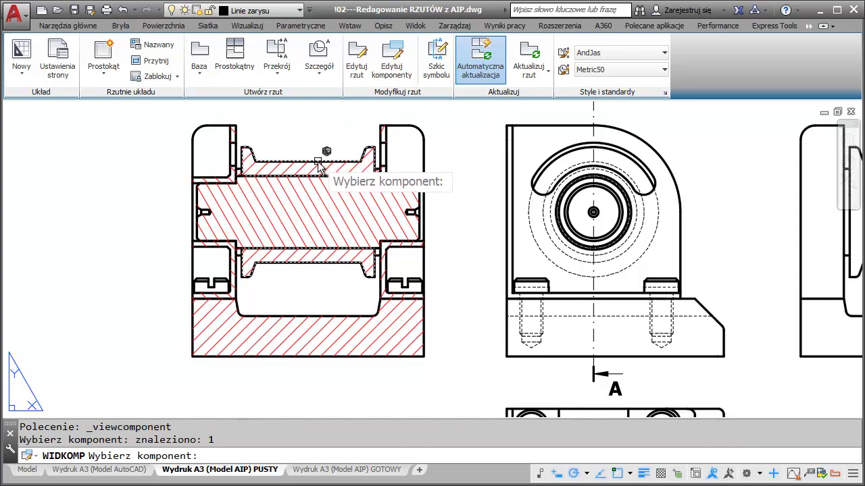
pyautogui.press('Return')
pyautogui.click(356, 196)
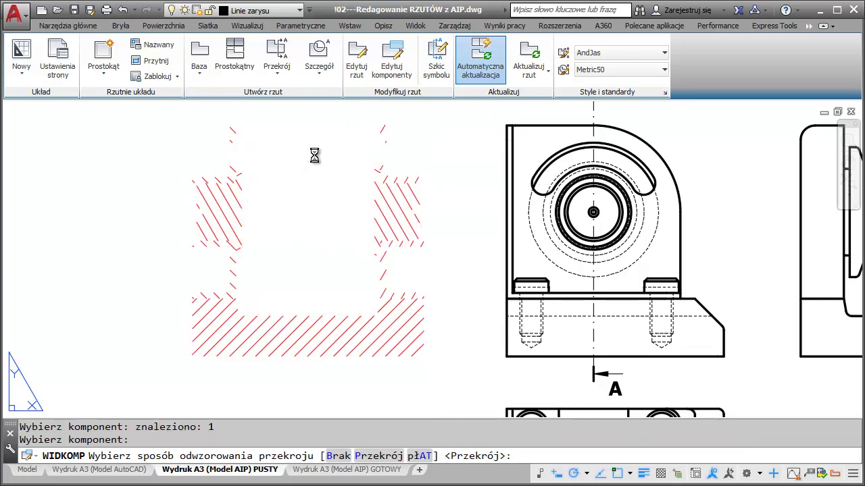
# Set the sleeve to no sectioning as well and fit the whole sheet in view
pyautogui.click(392, 60)
pyautogui.click(200, 211)
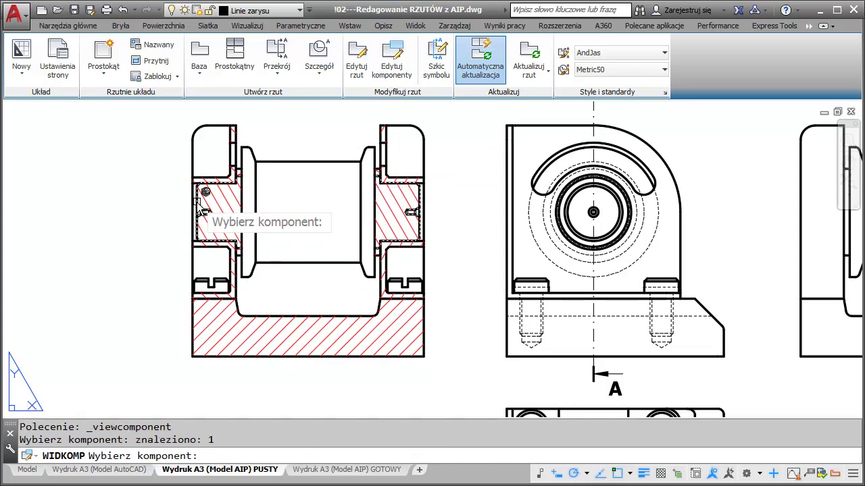
pyautogui.press('Return')
pyautogui.click(244, 242)
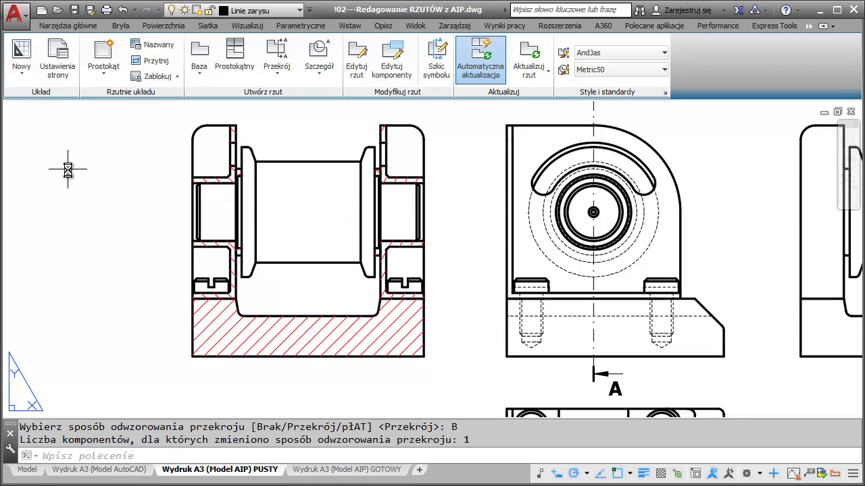
pyautogui.middleClick(67, 170)
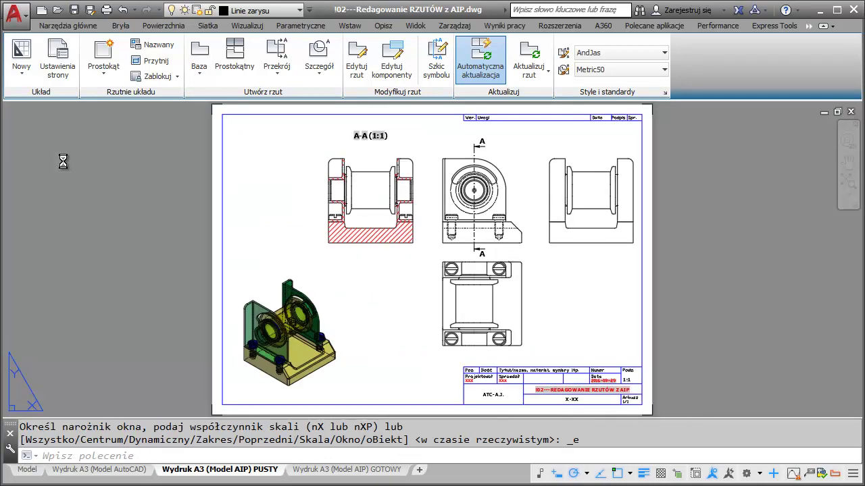
# Open the 'Wydruk A3 (Model AIP) GOTOWY' layout and zoom around to inspect its dimensions
pyautogui.click(349, 475)
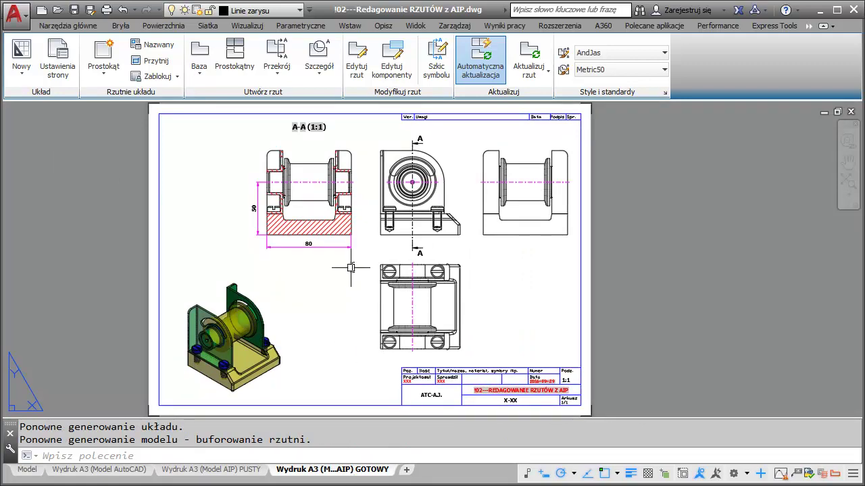
pyautogui.scroll(2, 351, 246)
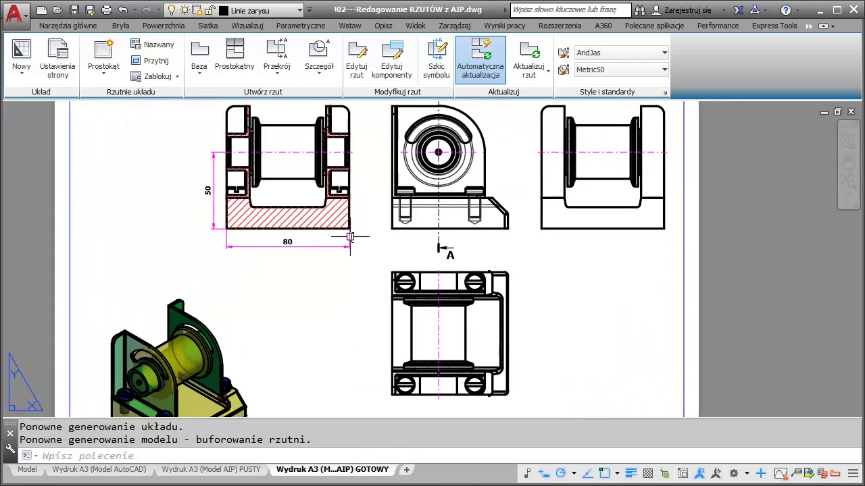
pyautogui.scroll(-1, 352, 236)
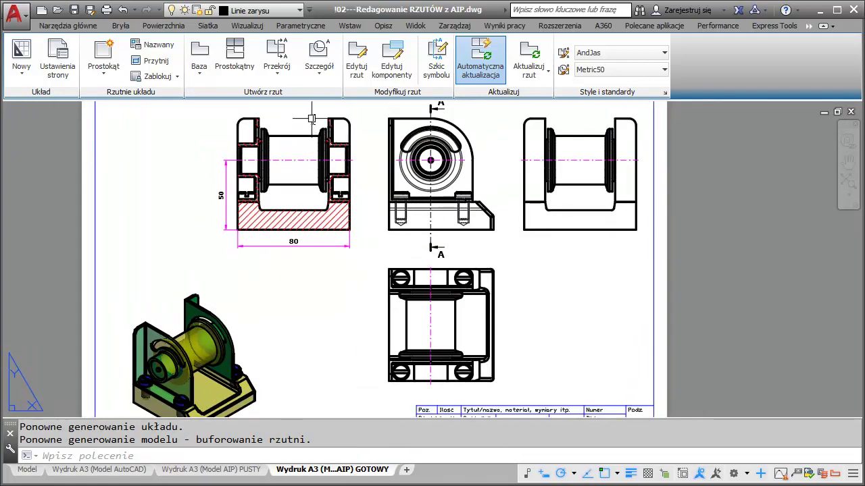
pyautogui.scroll(1, 311, 120)
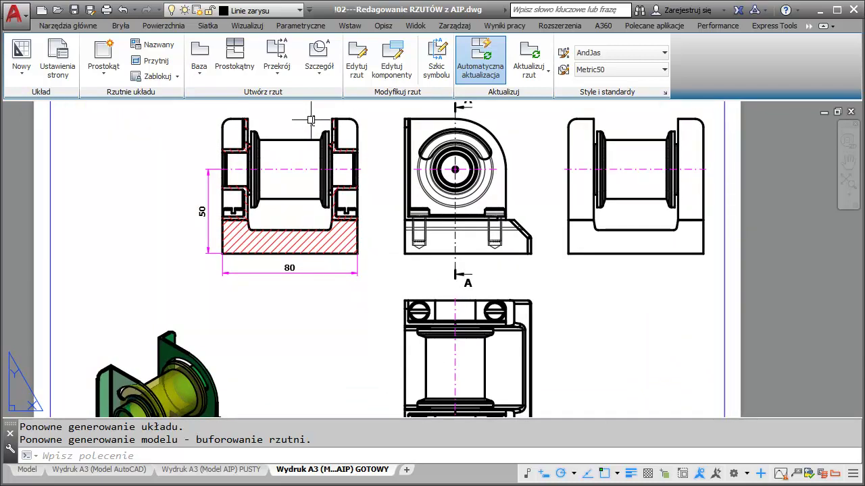
pyautogui.scroll(-1, 311, 121)
pyautogui.scroll(-1, 311, 120)
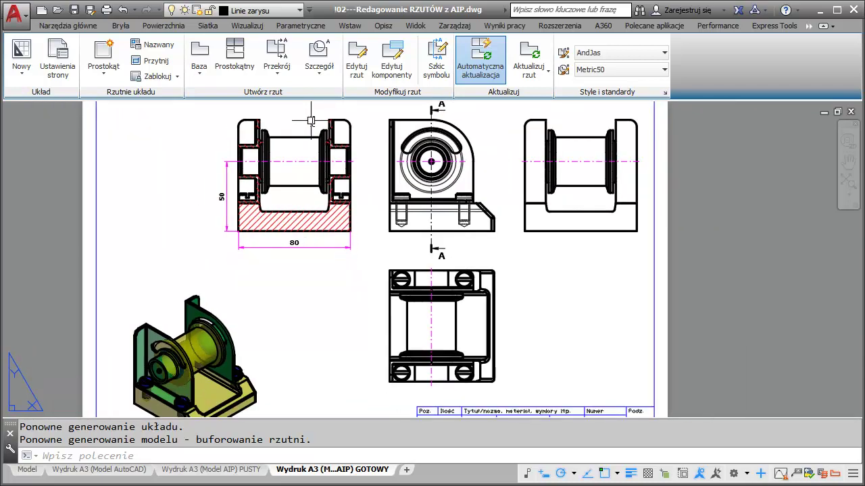
pyautogui.scroll(1, 311, 120)
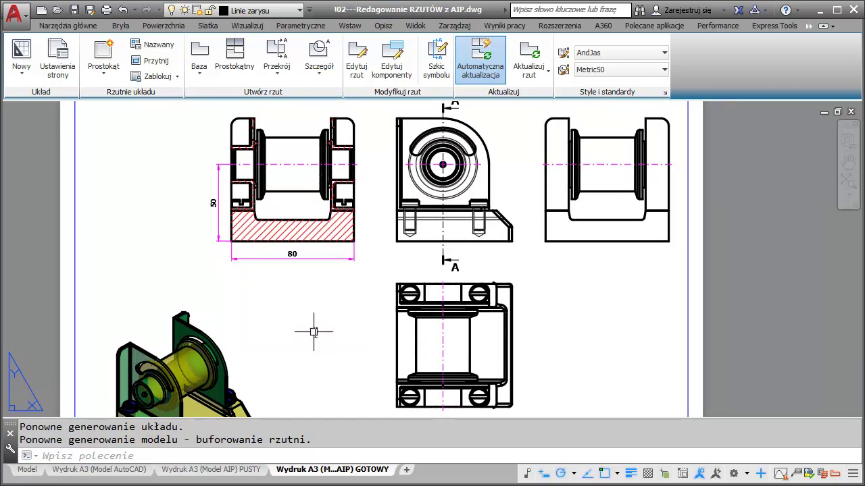